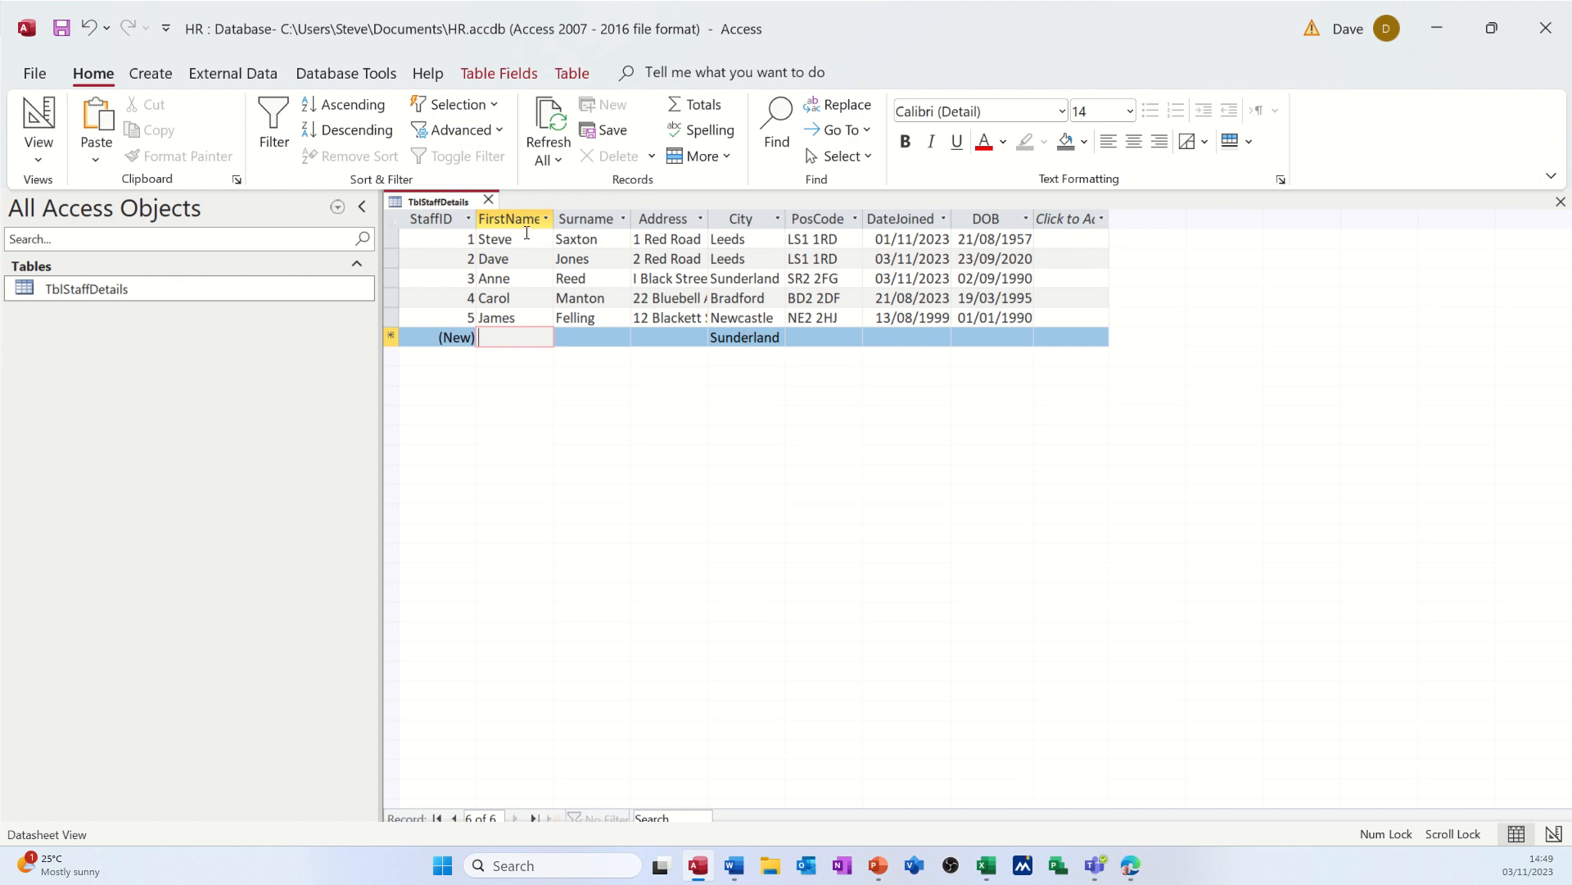
# - Close TblStaffDetails with its layout changes saved, and start a new table in Design view with a field named City
pyautogui.click(489, 201)
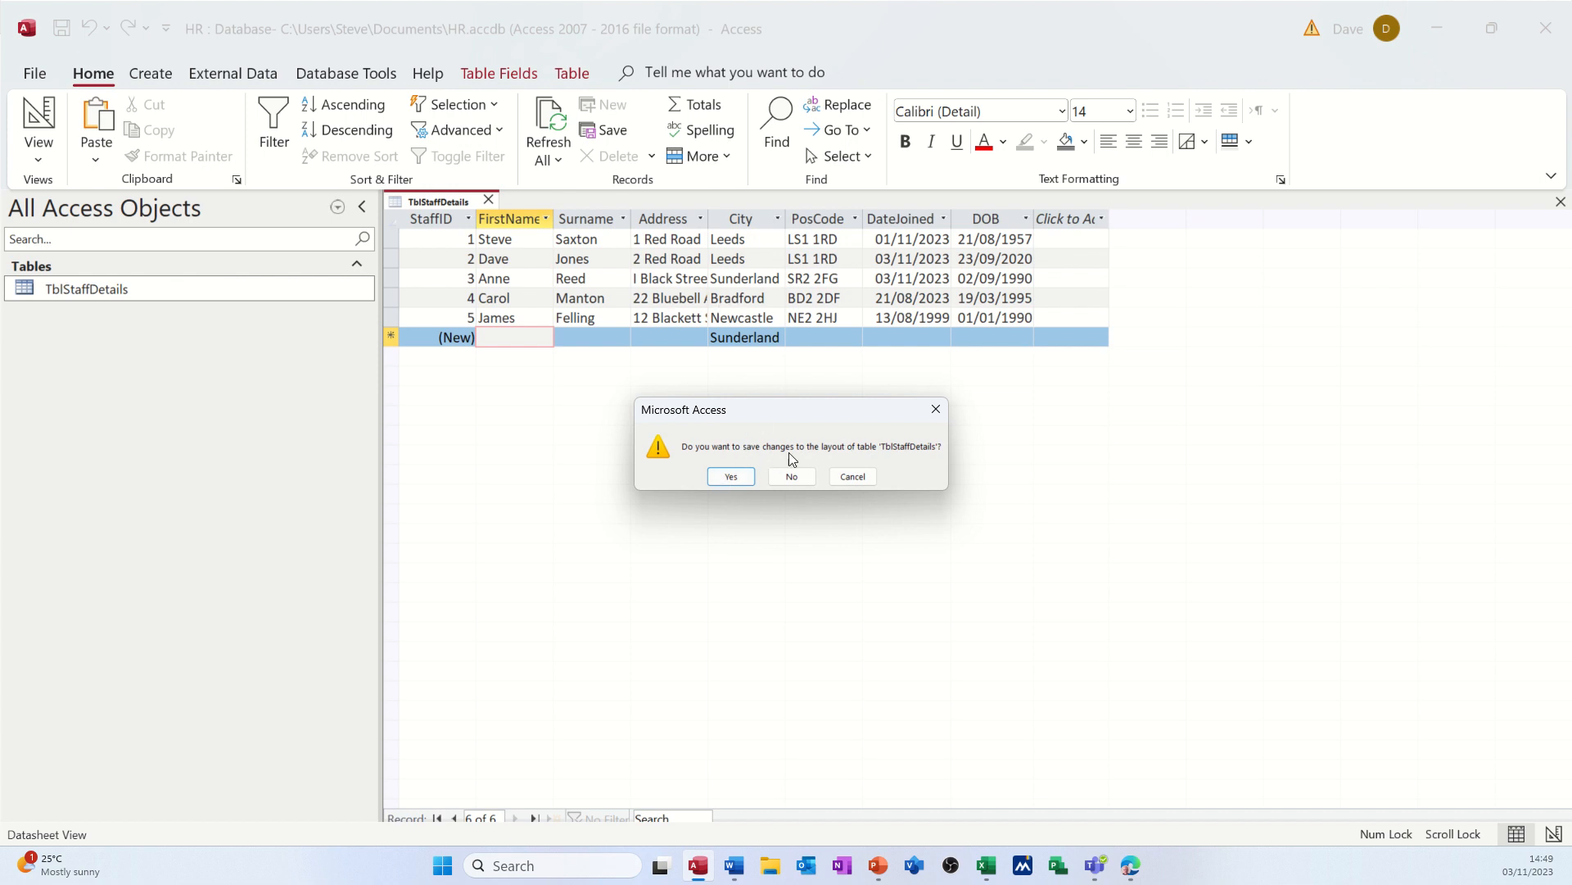
pyautogui.click(736, 476)
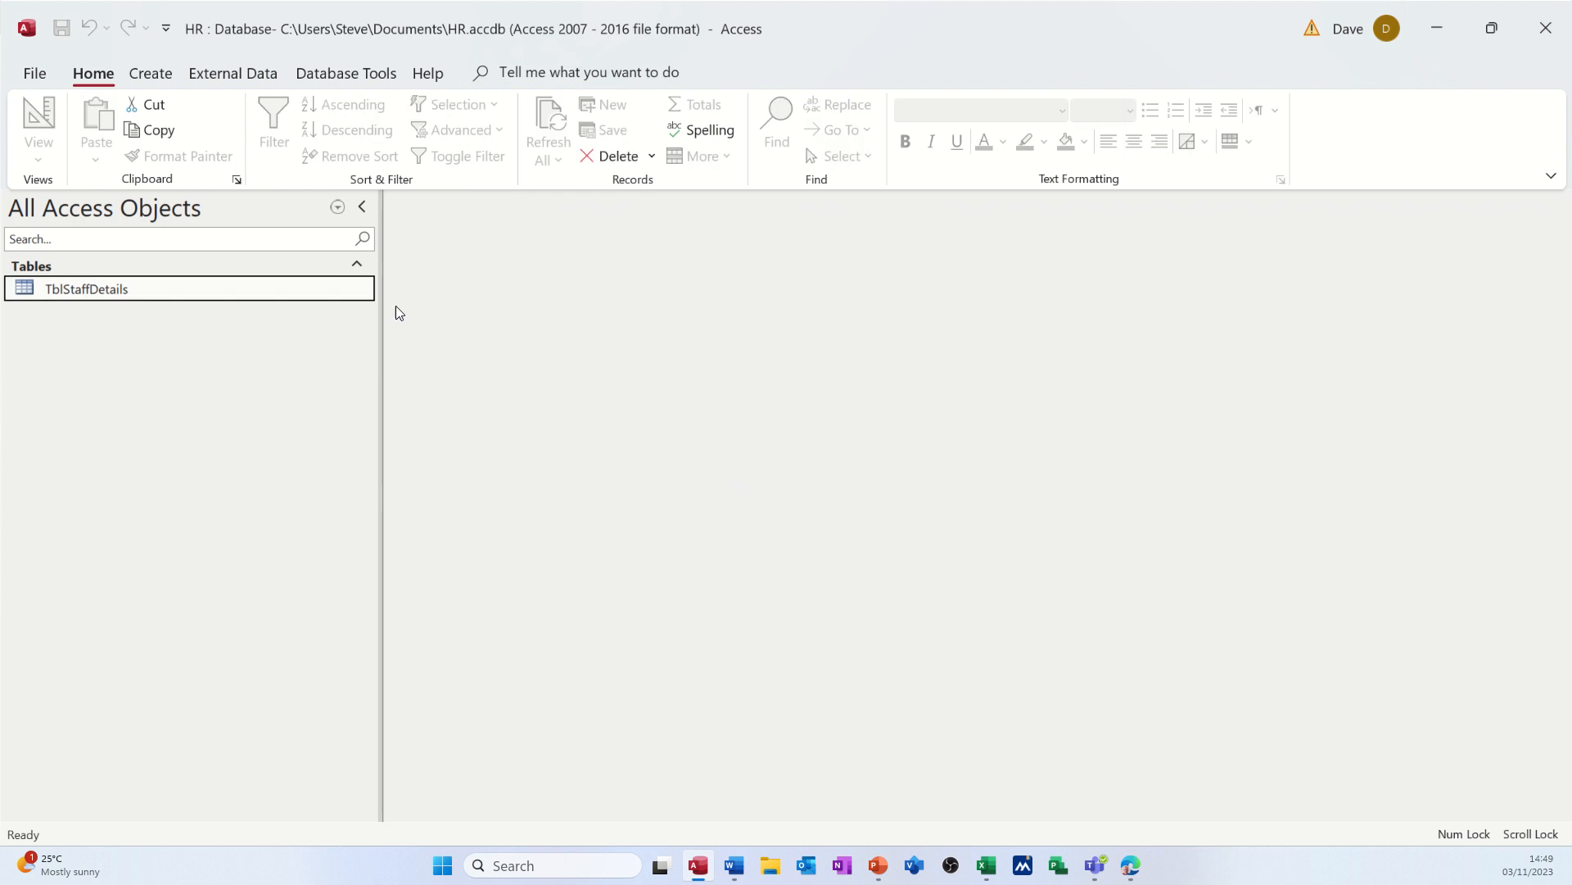
pyautogui.click(143, 75)
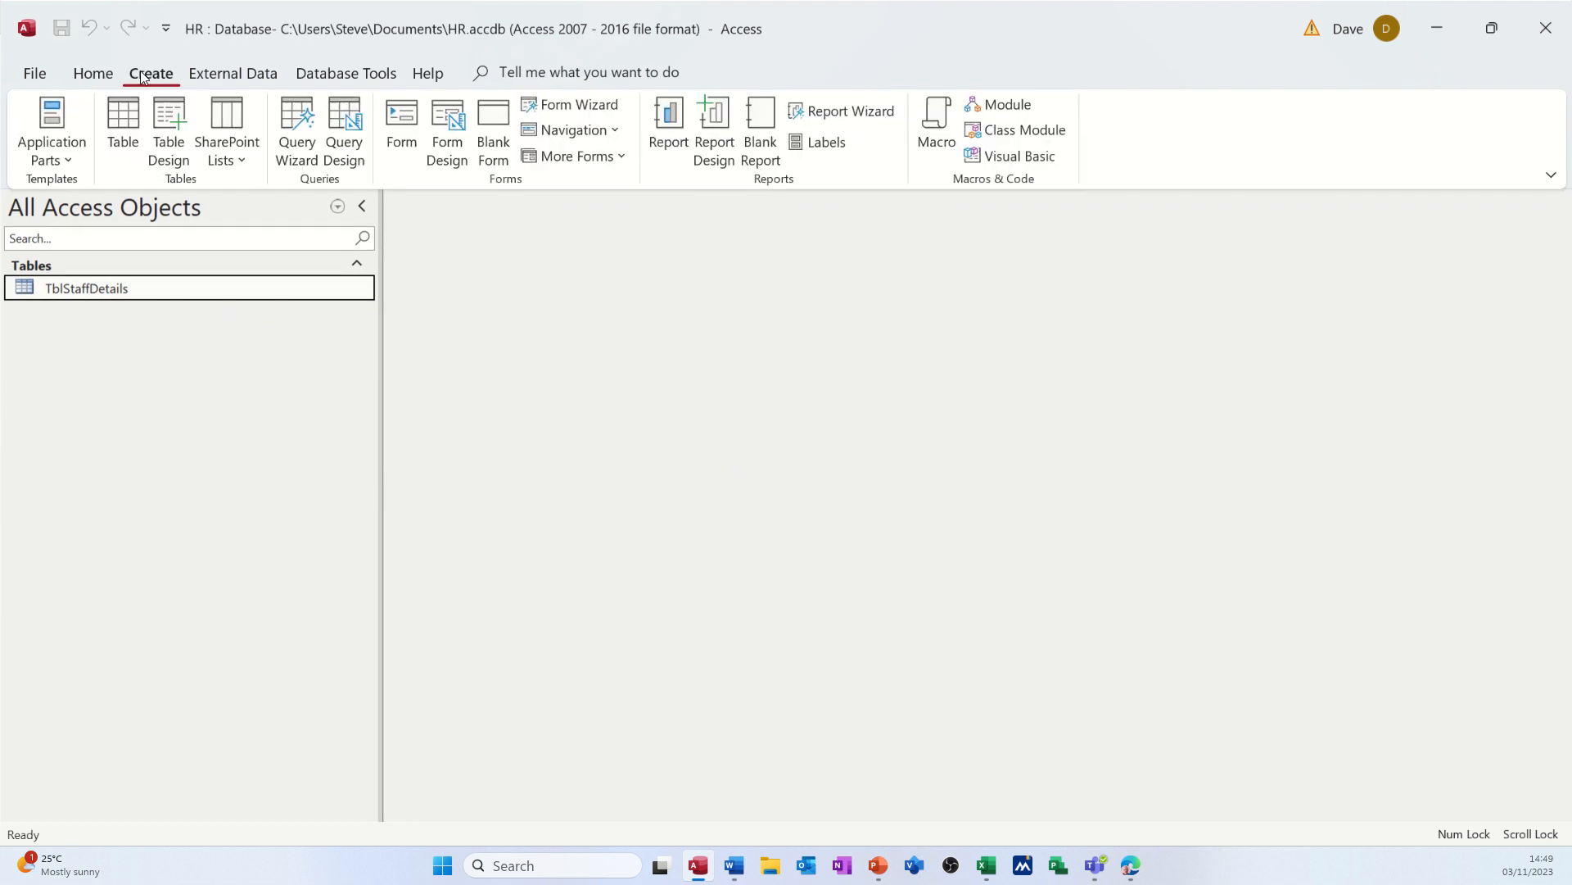
pyautogui.click(160, 128)
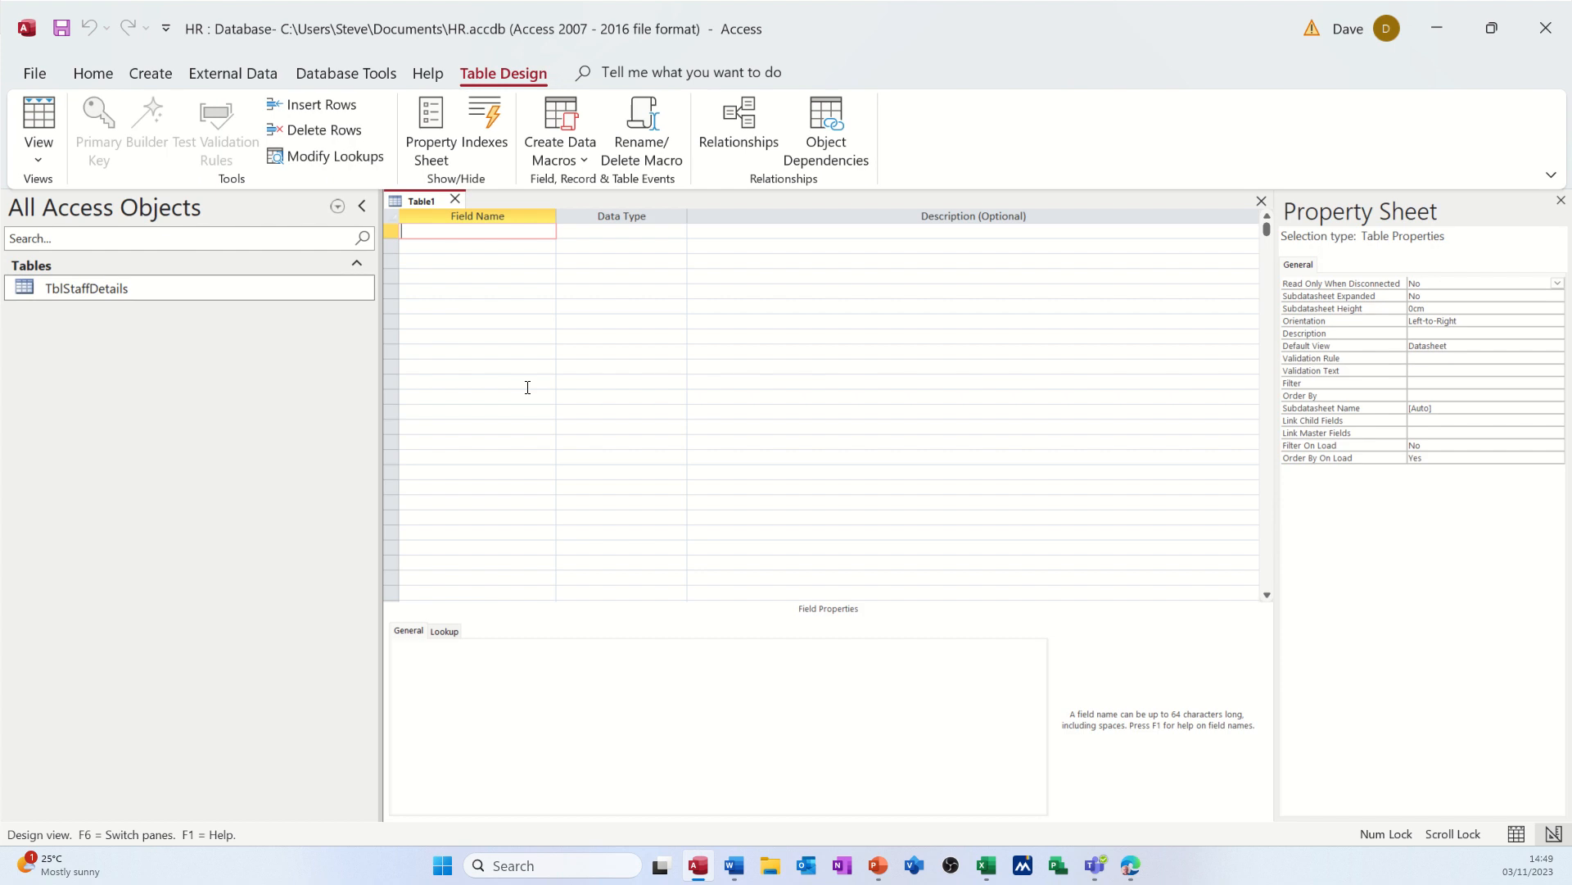
pyautogui.write('City')
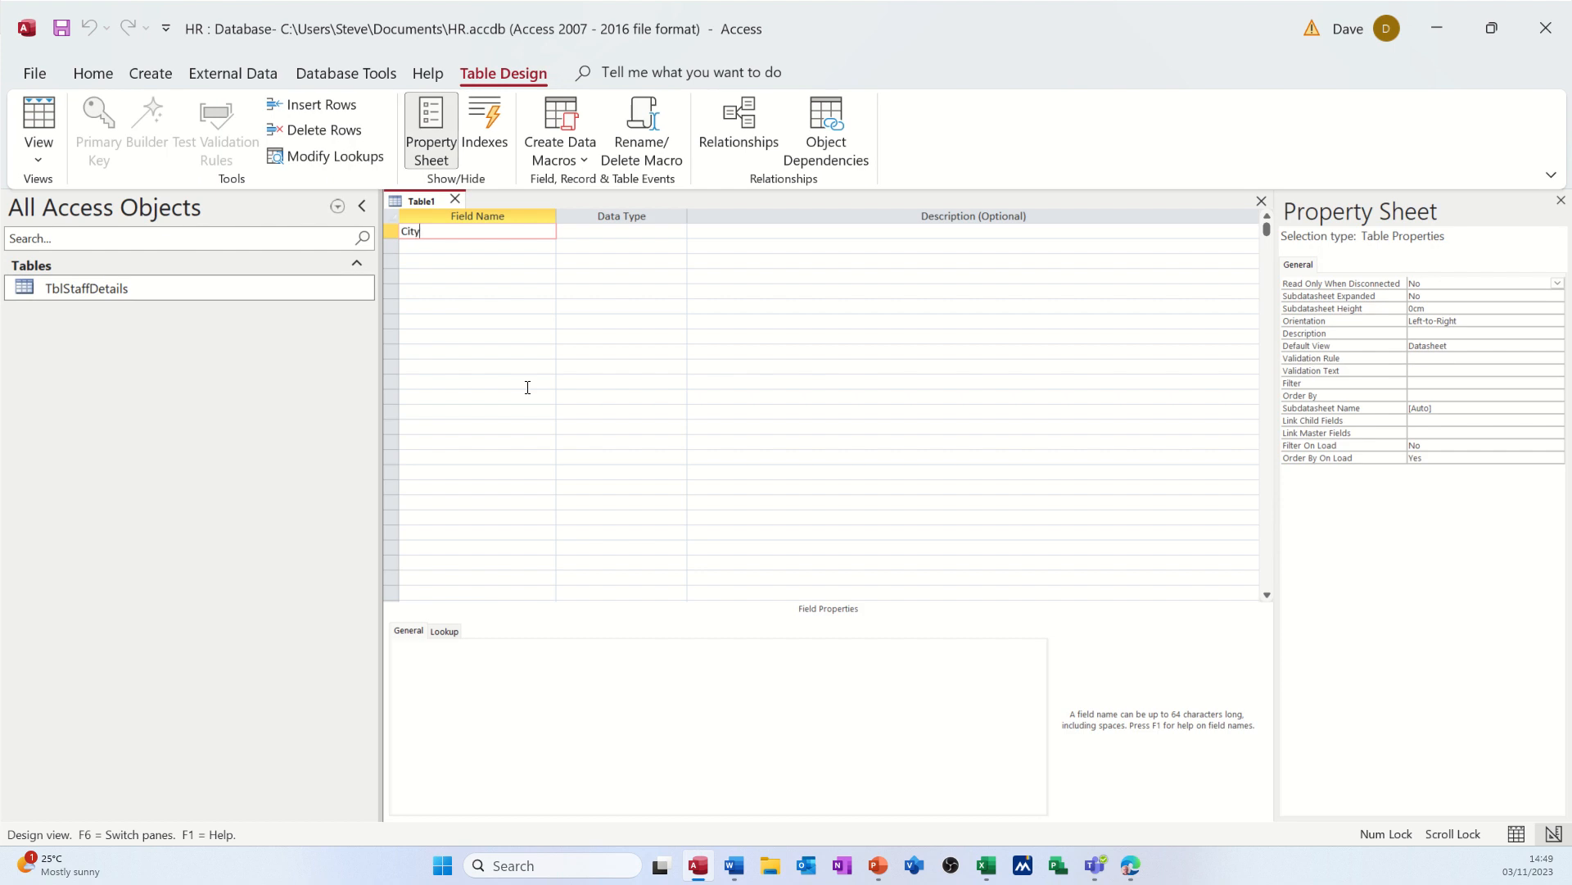
pyautogui.click(478, 247)
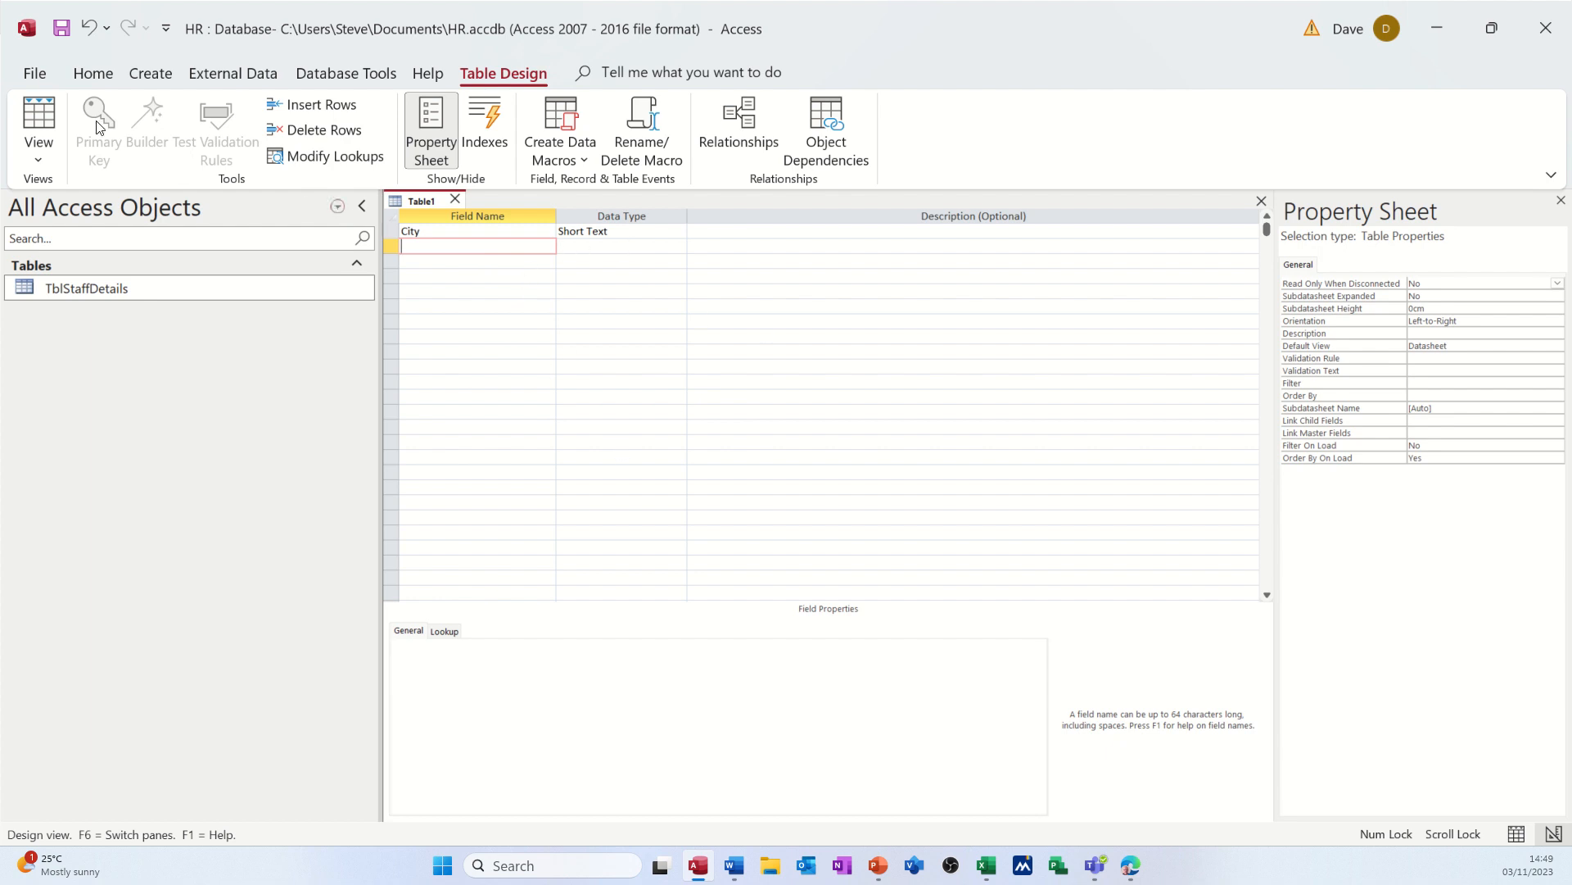
# - Save the new table as TblCitiesLU without a primary key and switch it to Datasheet view
pyautogui.click(39, 112)
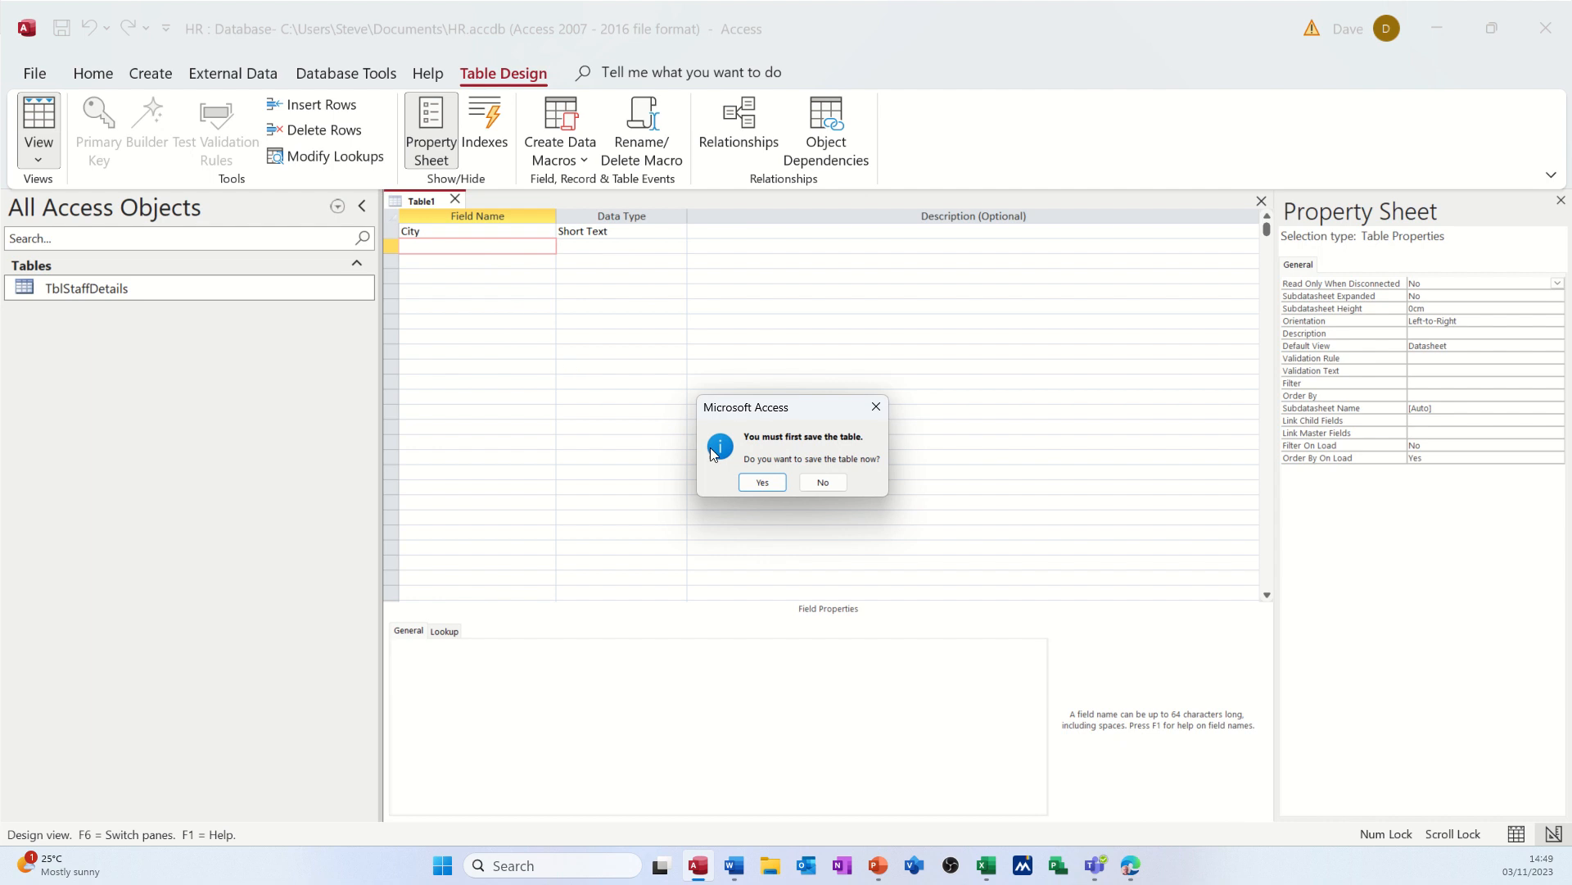
pyautogui.click(760, 482)
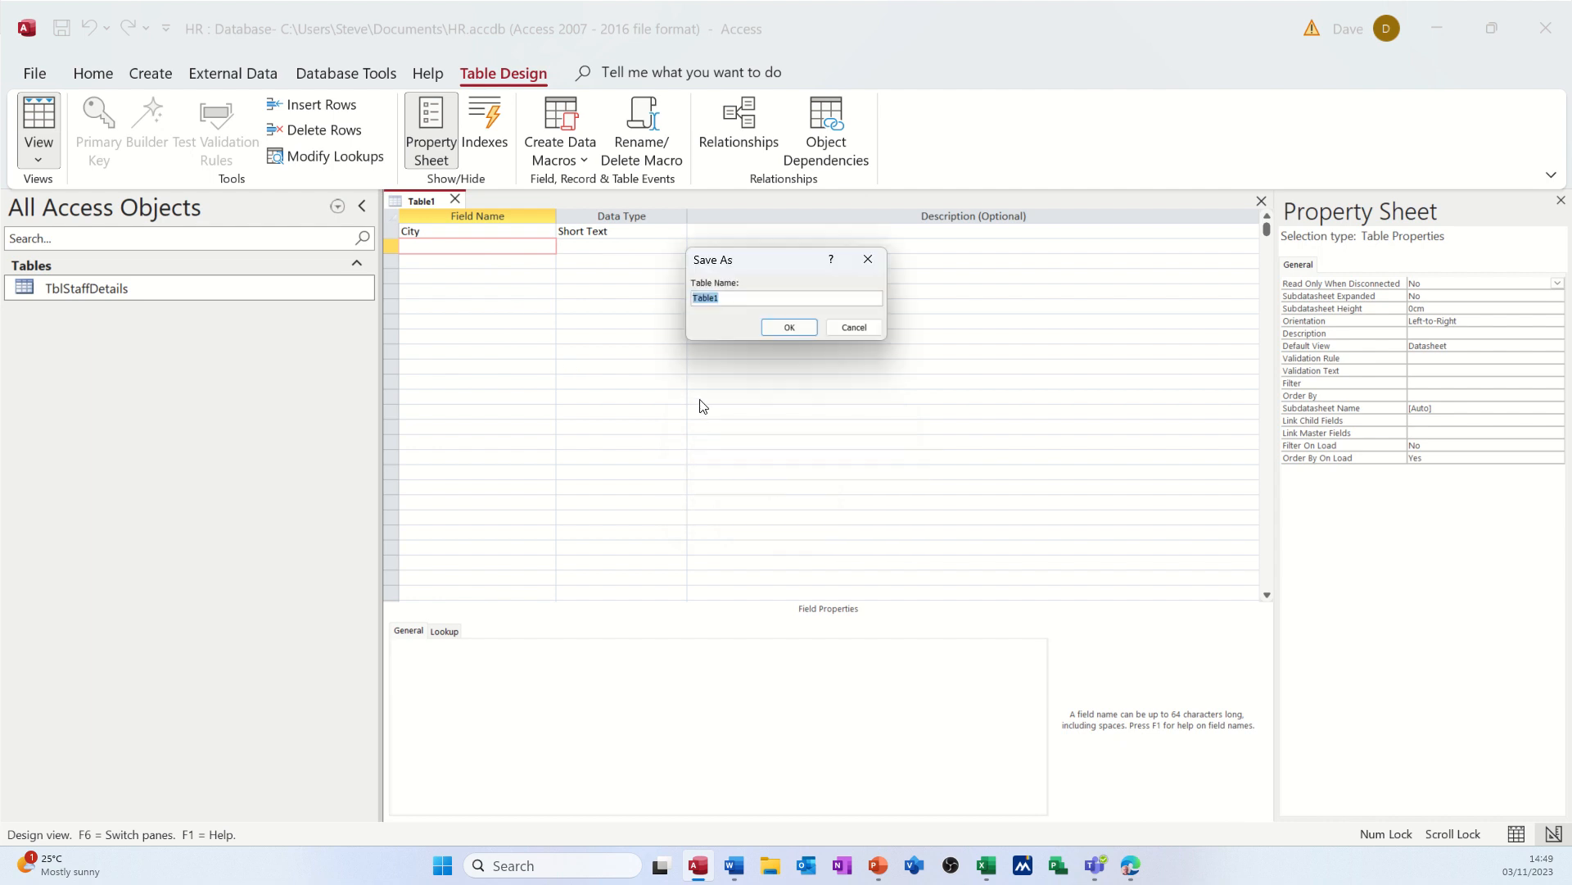
pyautogui.write('TblCitiesLU')
pyautogui.click(787, 330)
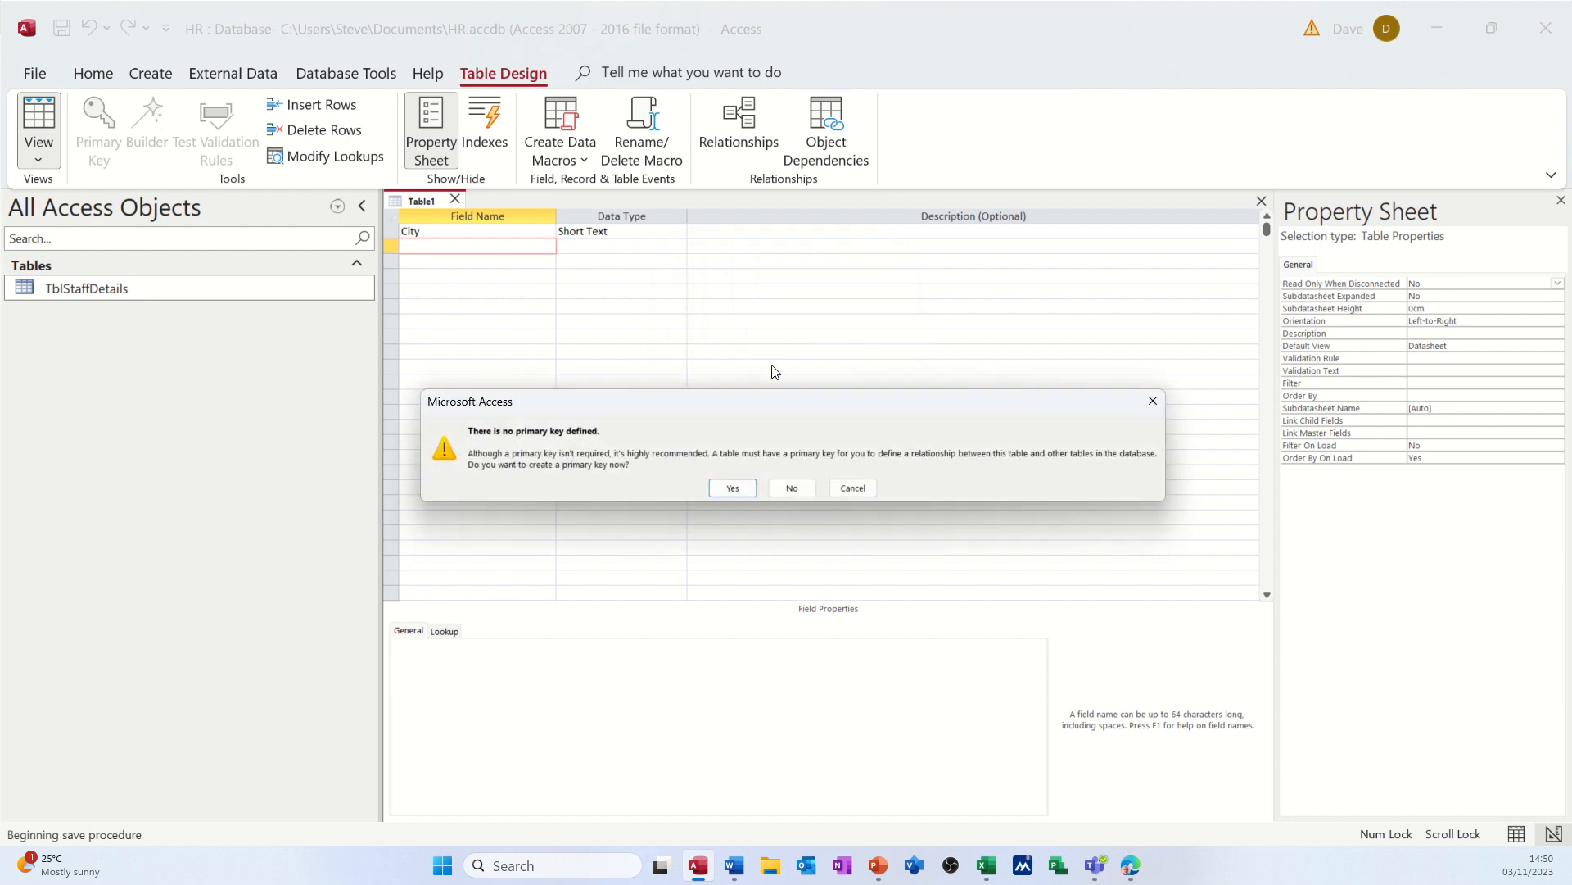
pyautogui.click(791, 488)
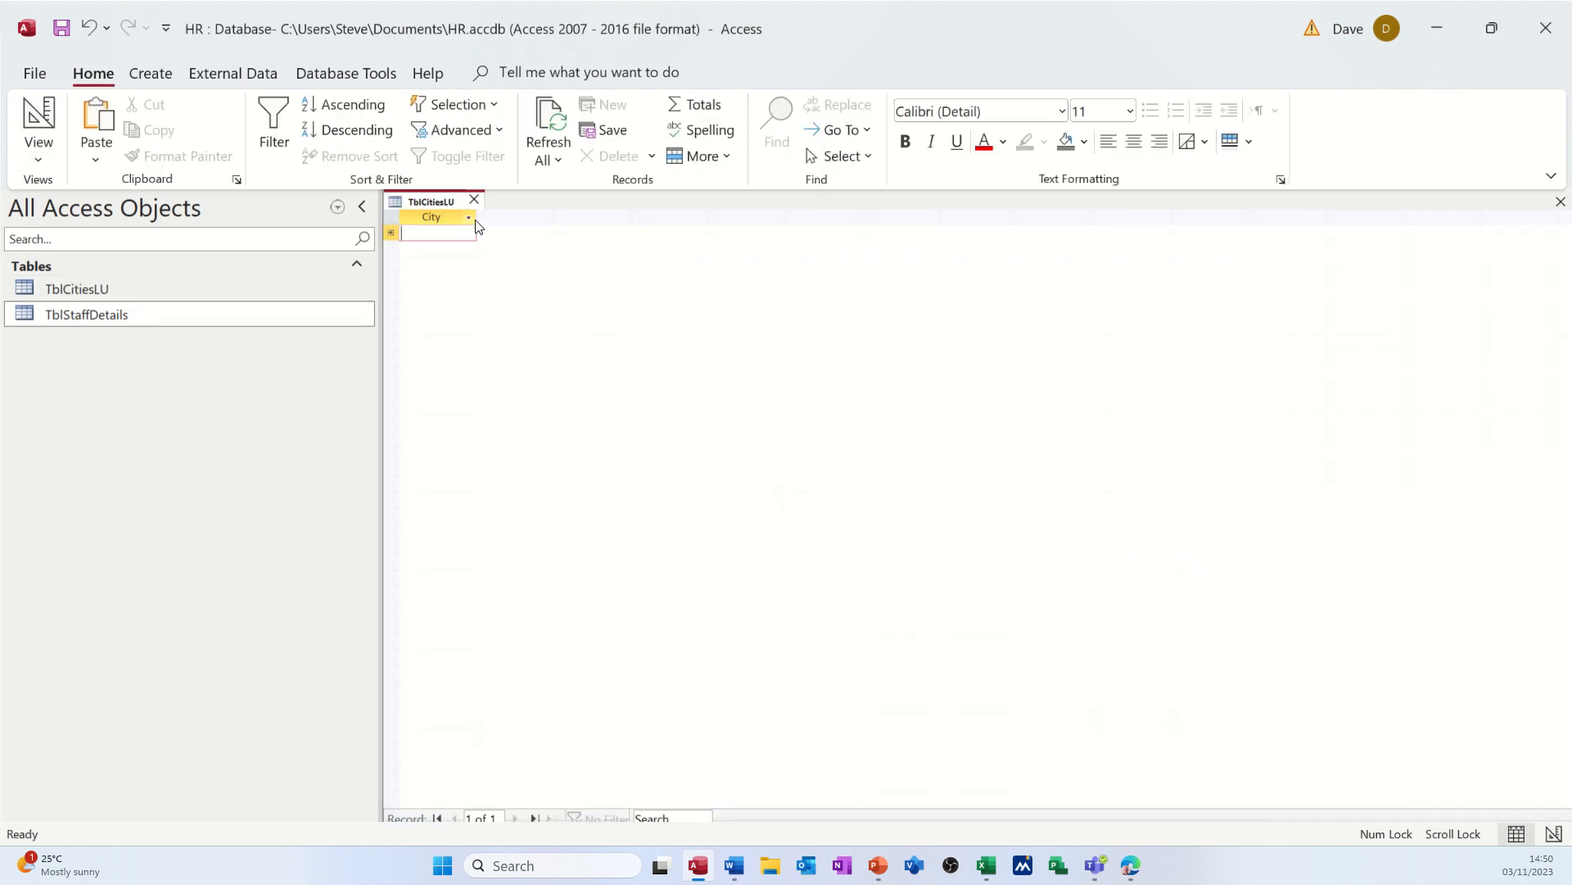
# - Widen the City column and enter Leeds and Bradford as the first two records
pyautogui.moveTo(477, 224); pyautogui.dragTo(559, 232)
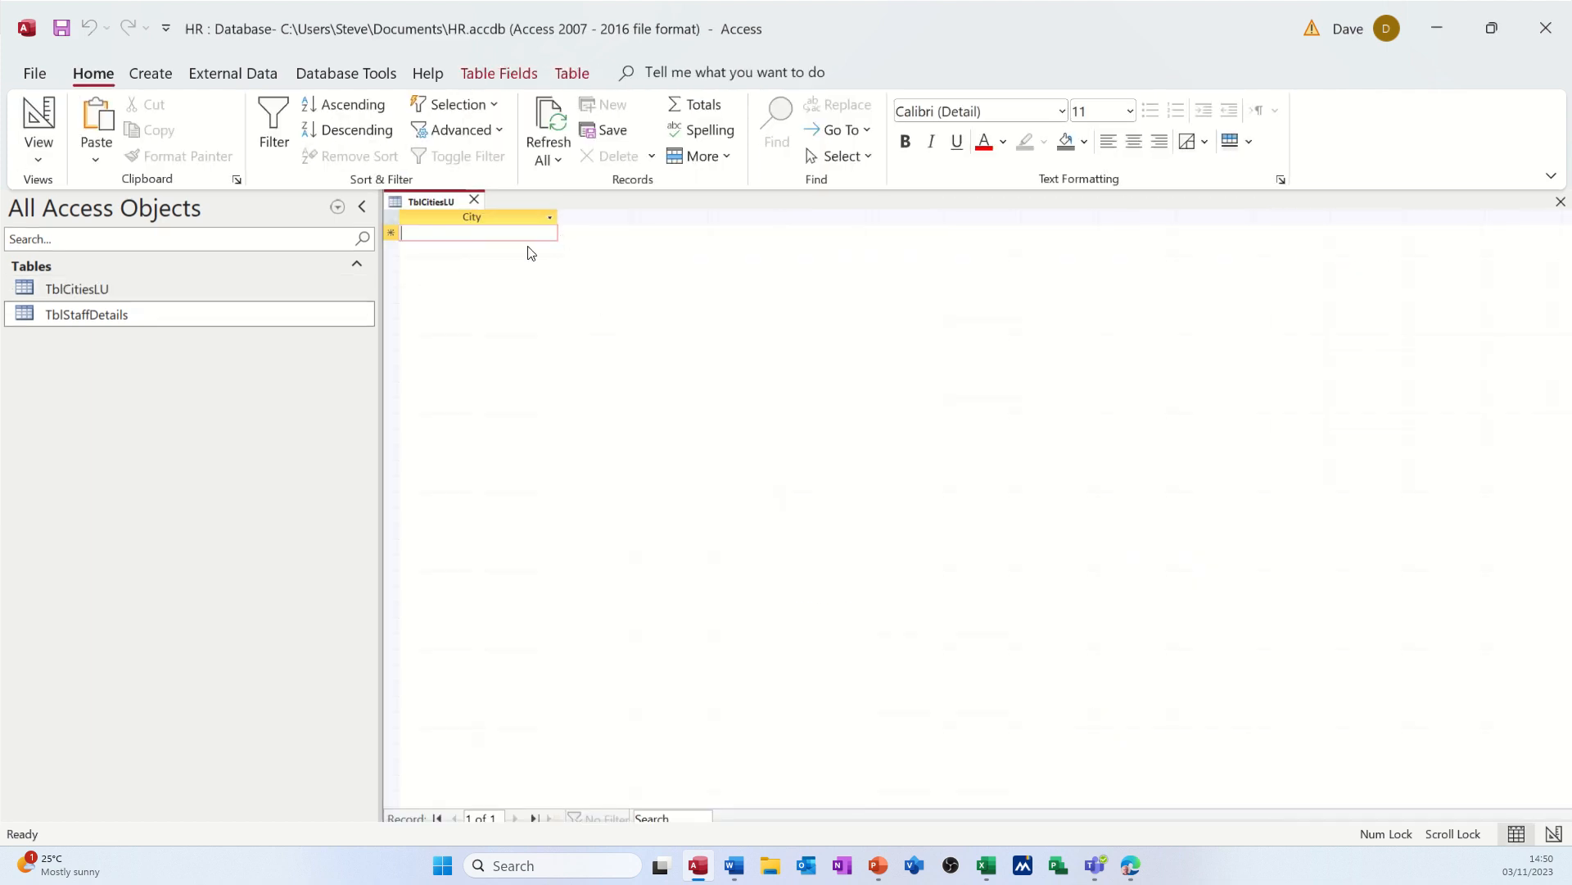
pyautogui.write('Leeds')
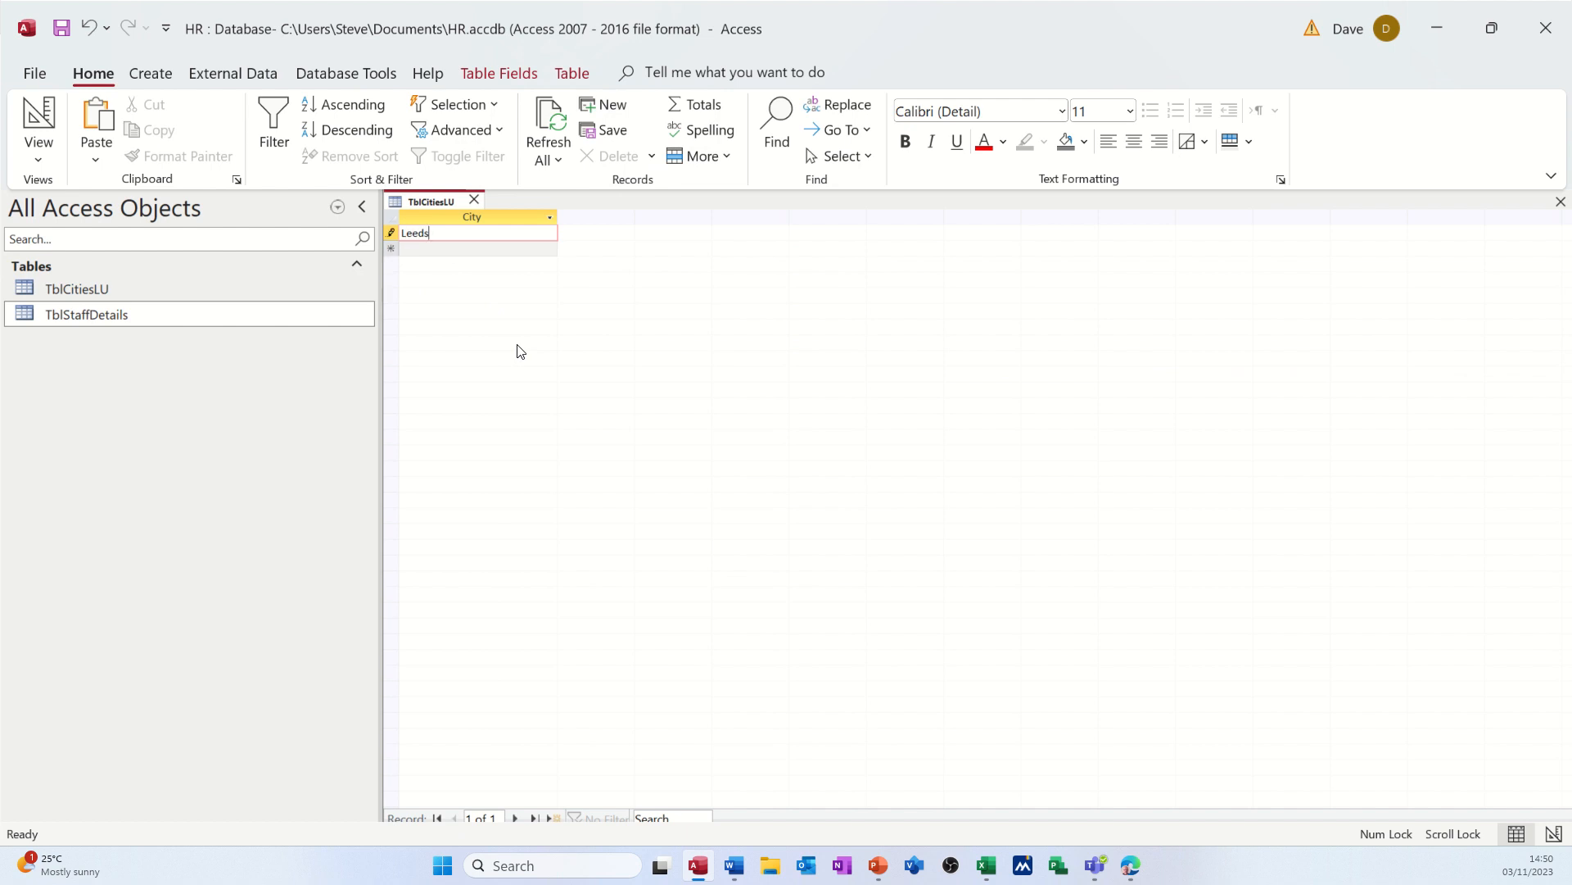
pyautogui.press('Return')
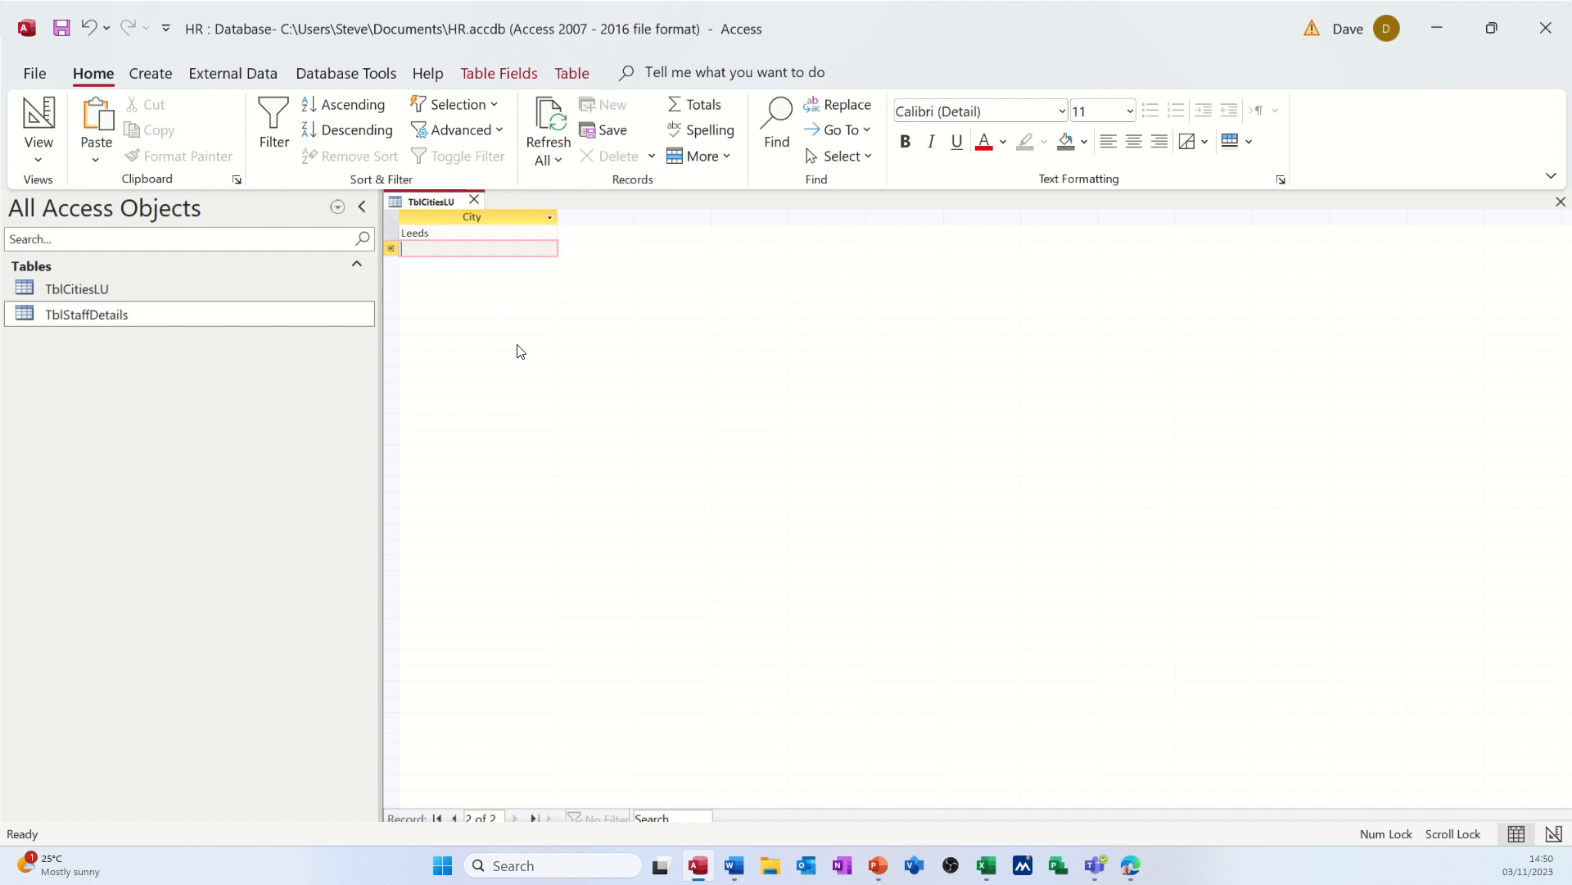
pyautogui.write('Bradford')
pyautogui.press('Return')
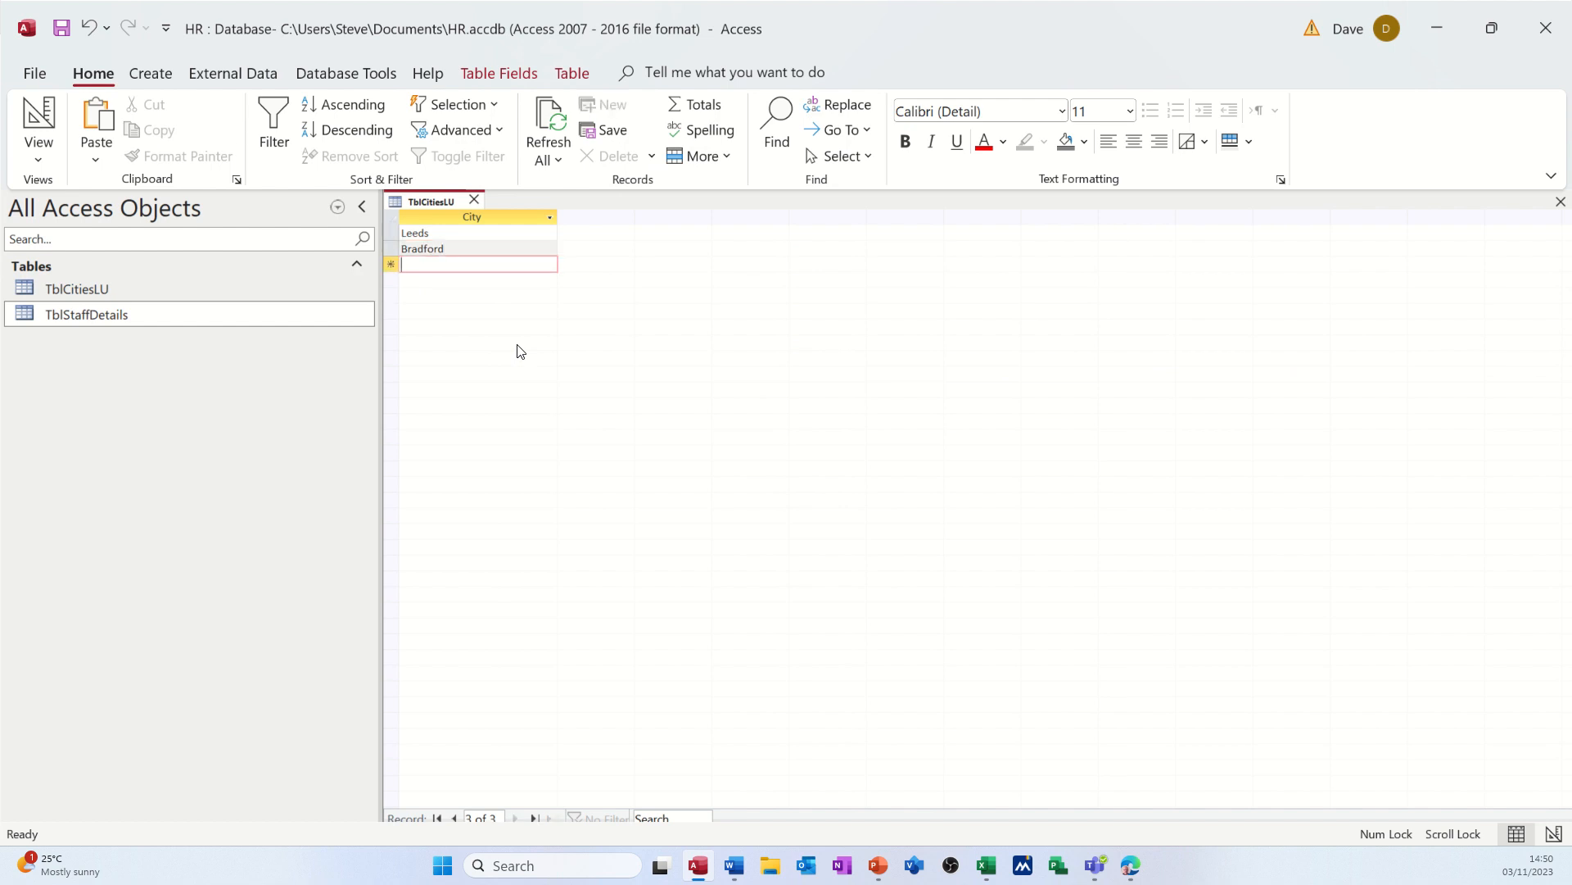
pyautogui.press('super+shift+s')
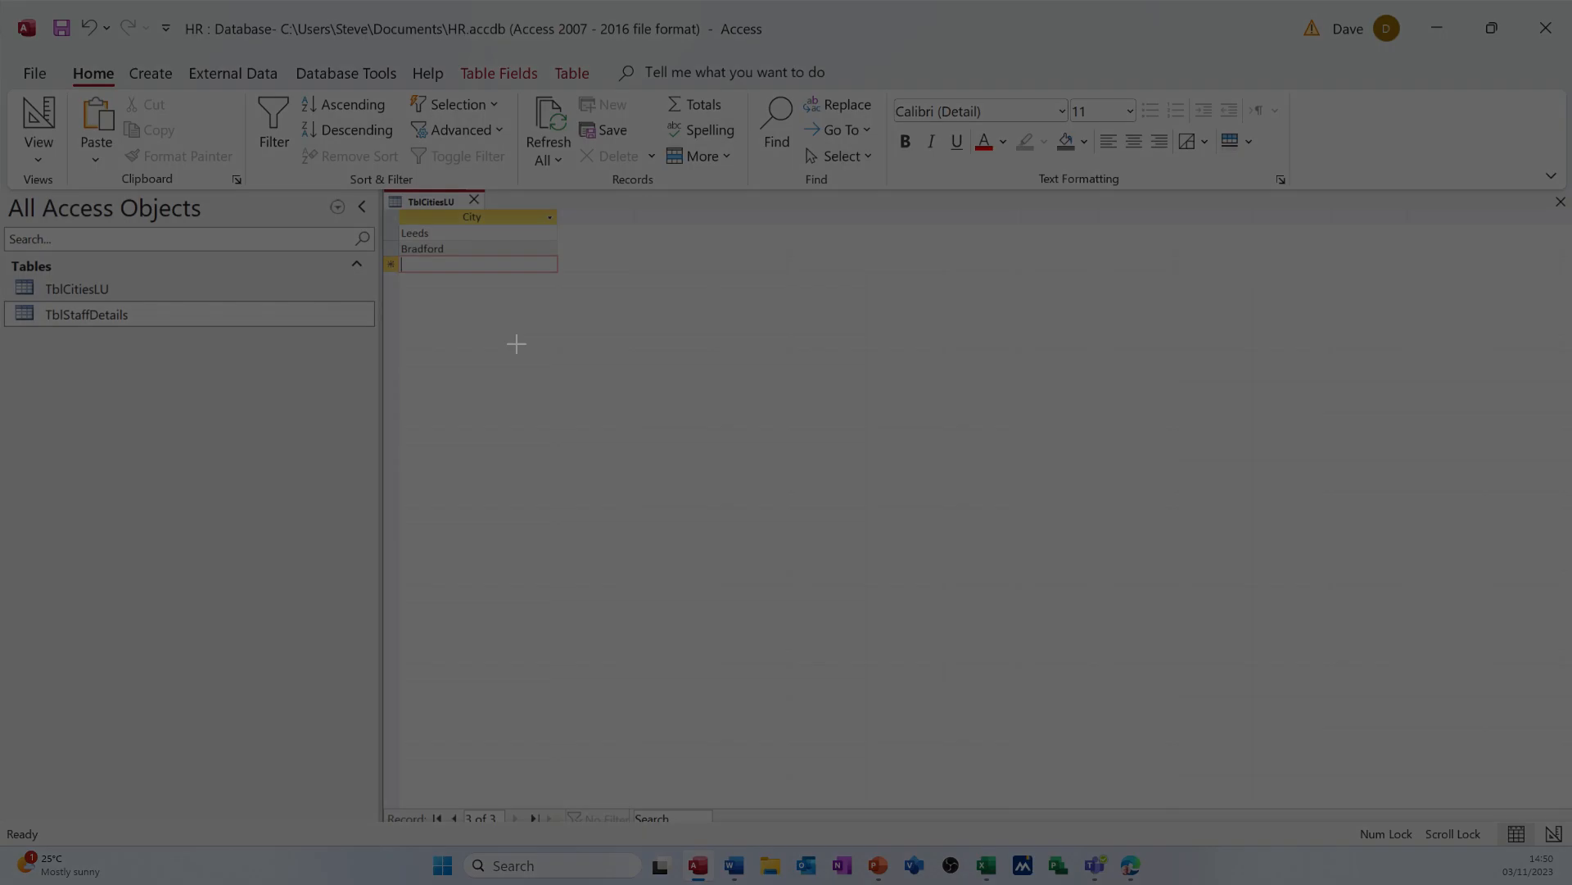
pyautogui.press('Escape')
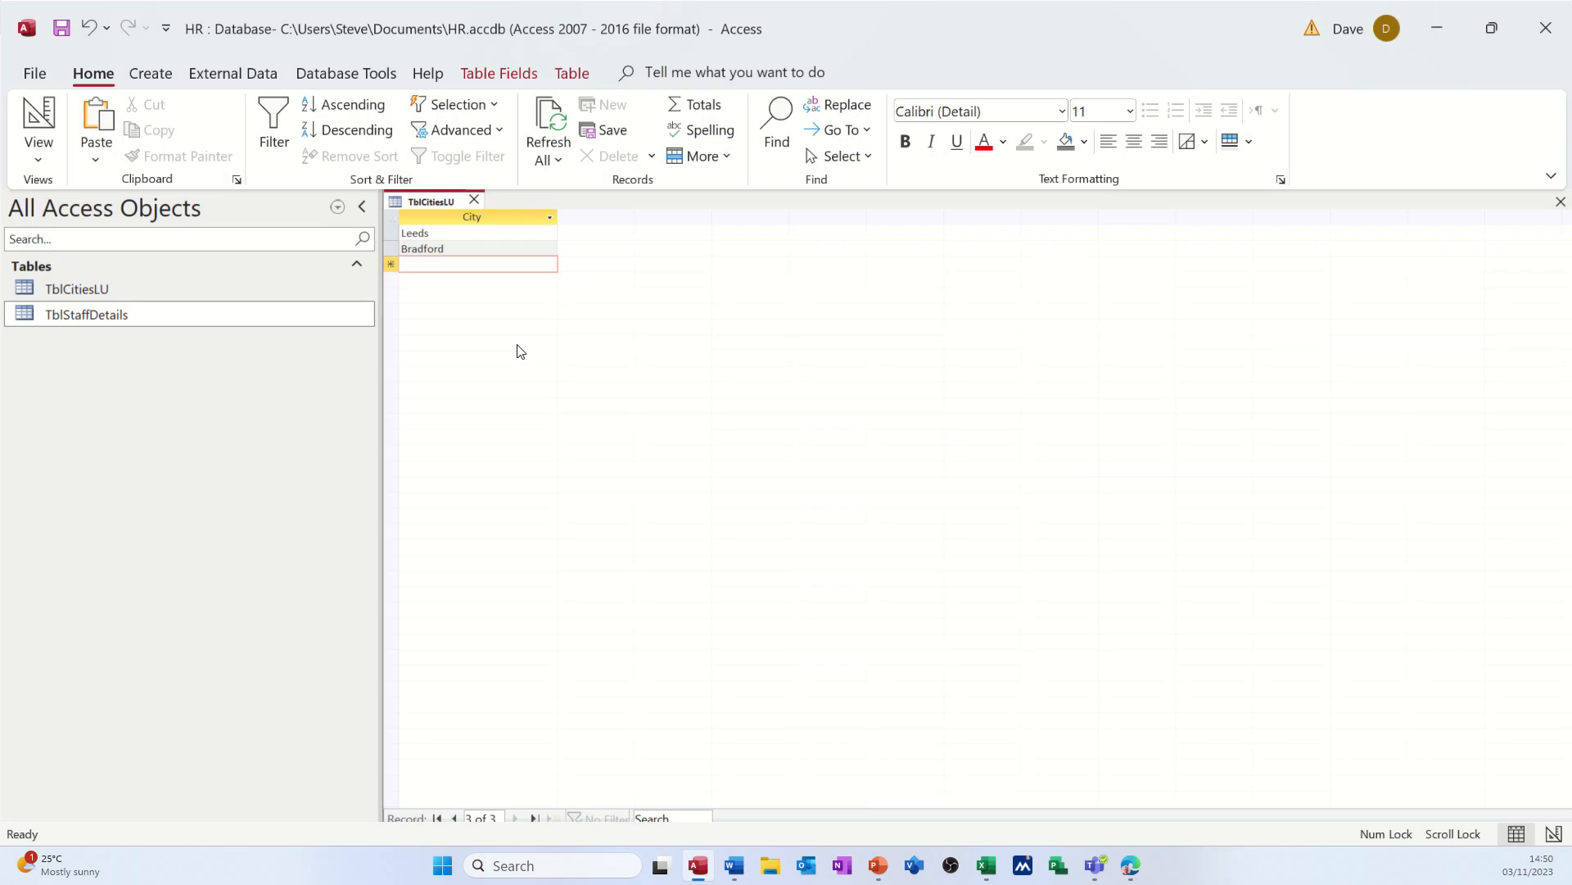
# - Add Newcastle, Sunderland, Derby and Manachester as further City records, and close TblCitiesLU without saving its layout changes
pyautogui.write('Newcas')
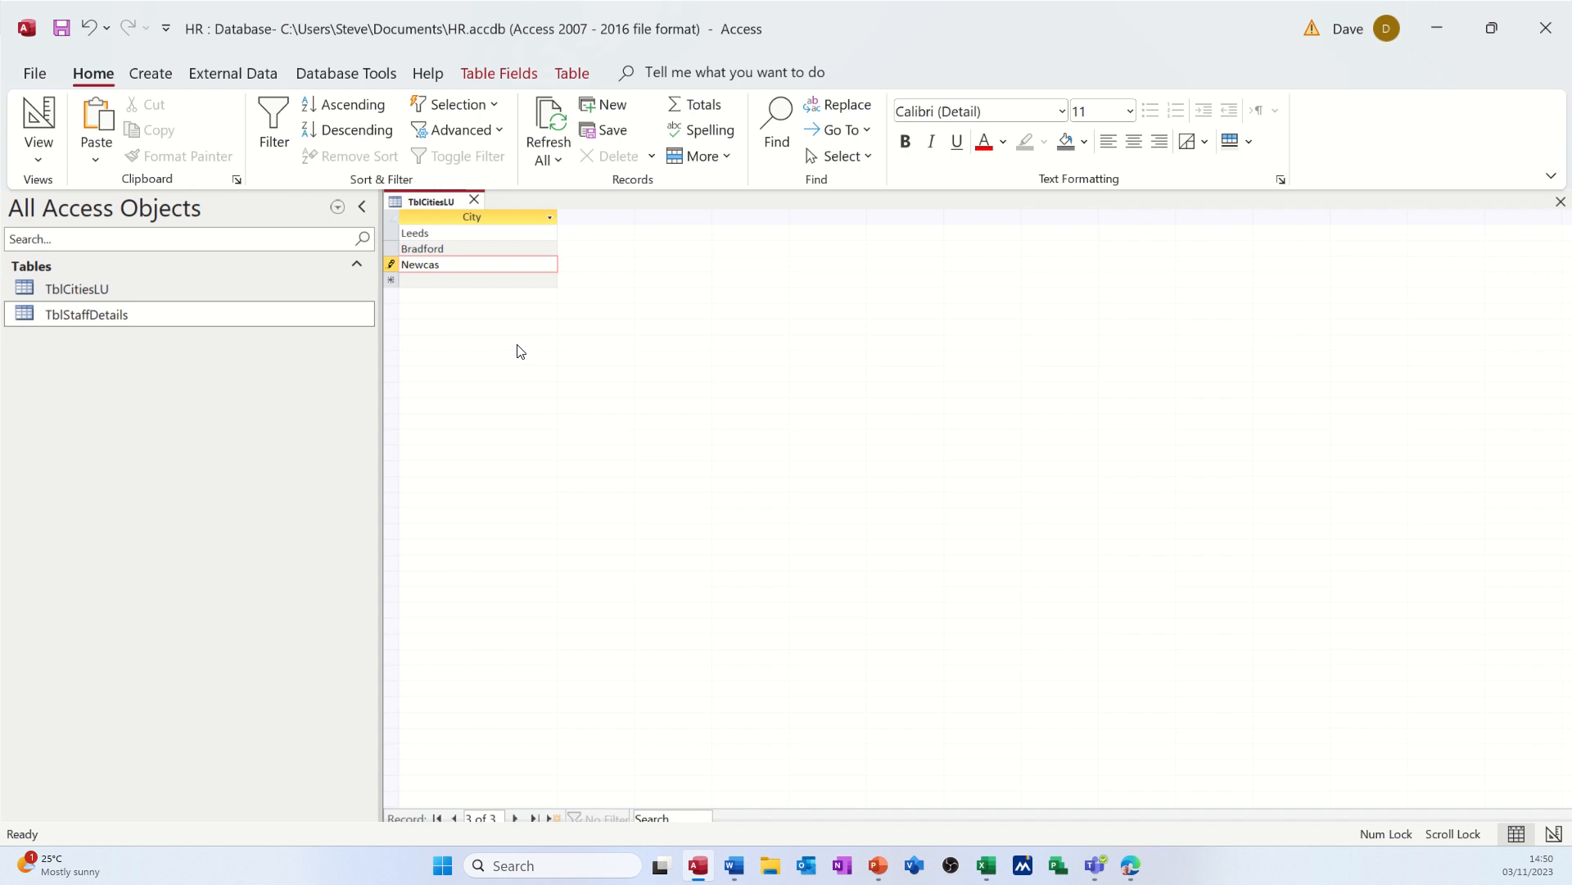
pyautogui.write('tle')
pyautogui.press('Return')
pyautogui.write('S')
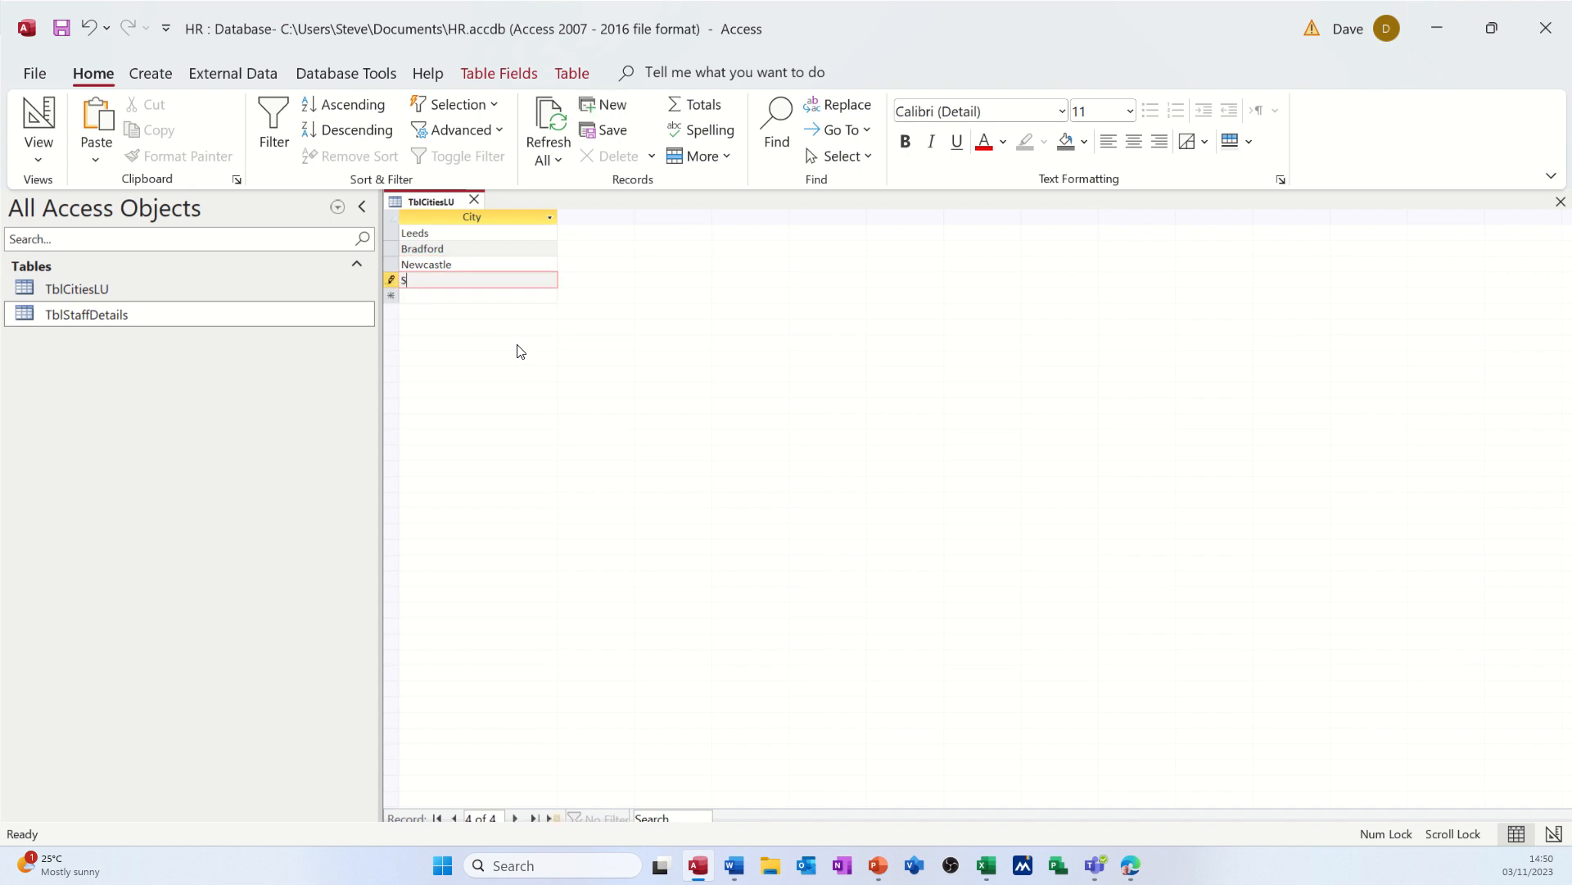
pyautogui.write('underland')
pyautogui.press('Return')
pyautogui.write('Derby')
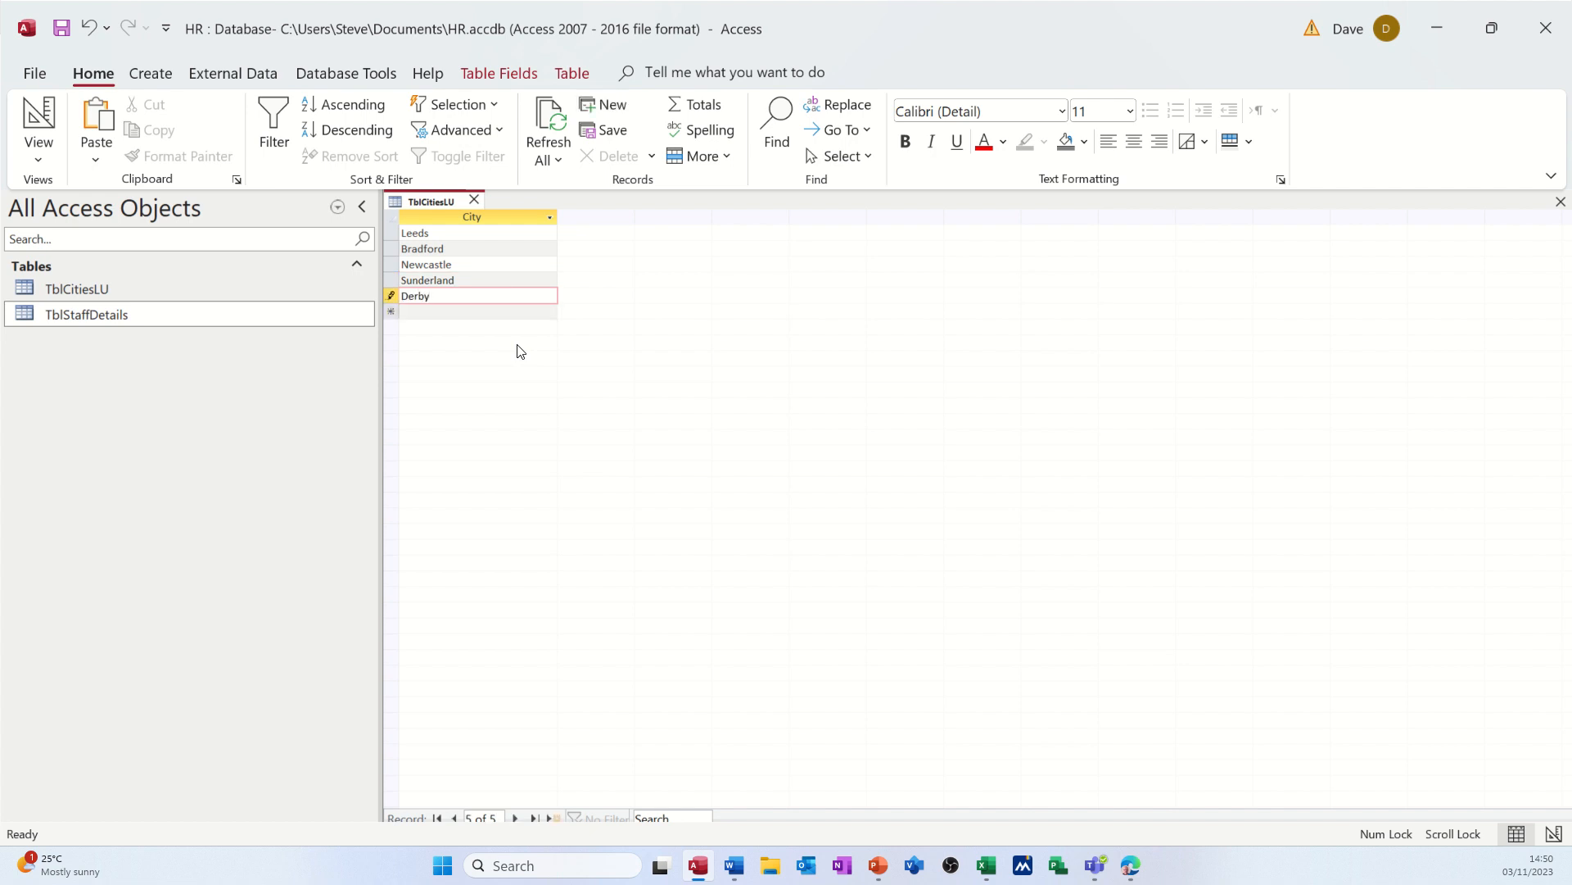
pyautogui.press('Return')
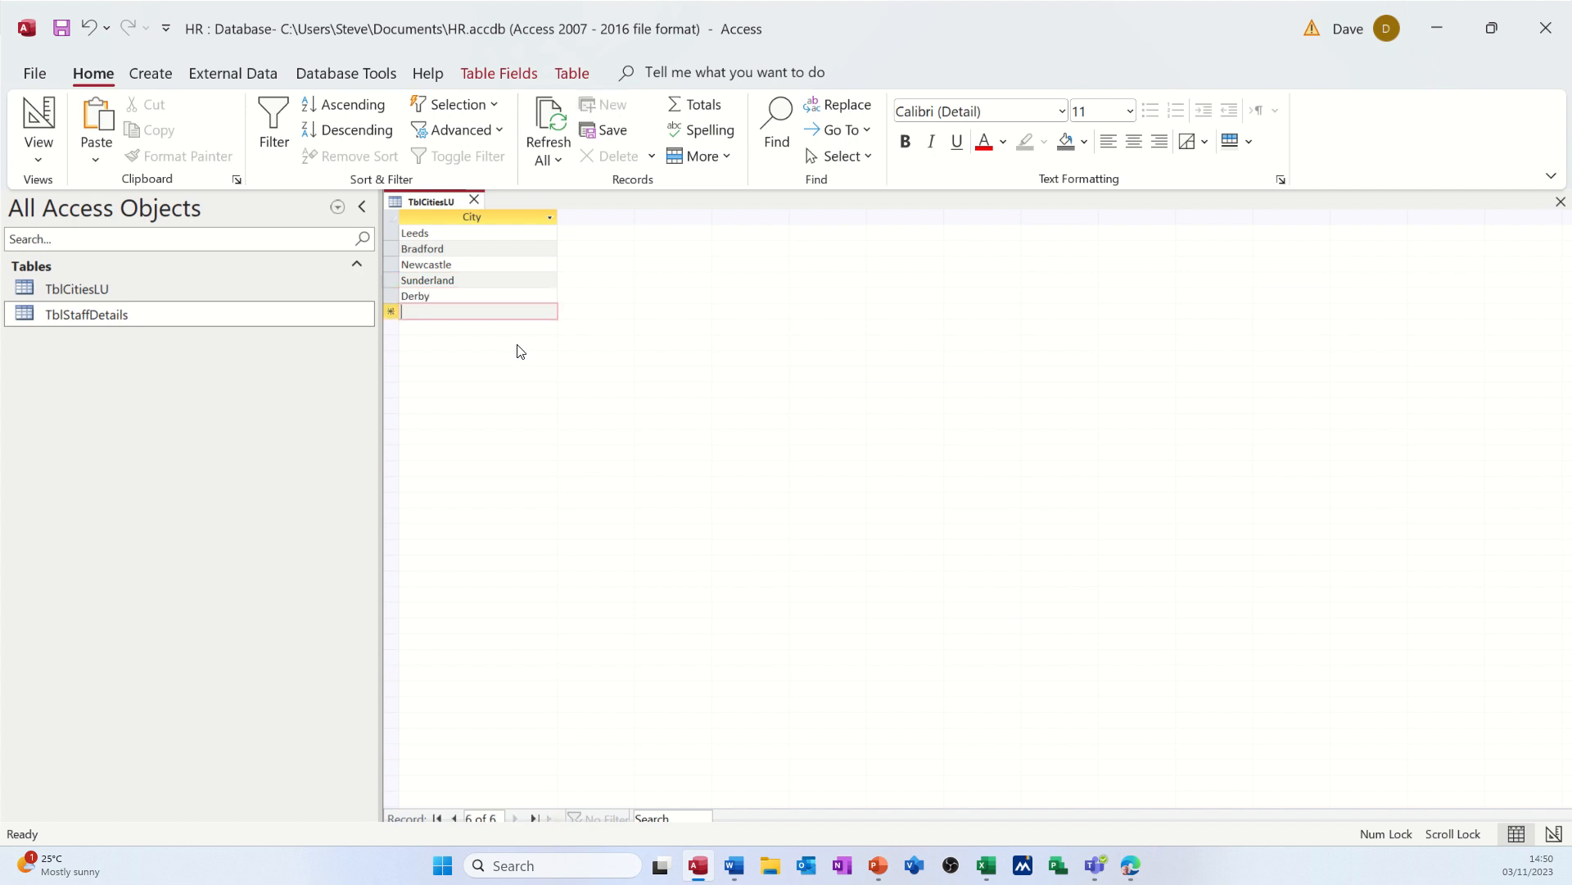
pyautogui.write('Manachester')
pyautogui.click(527, 297)
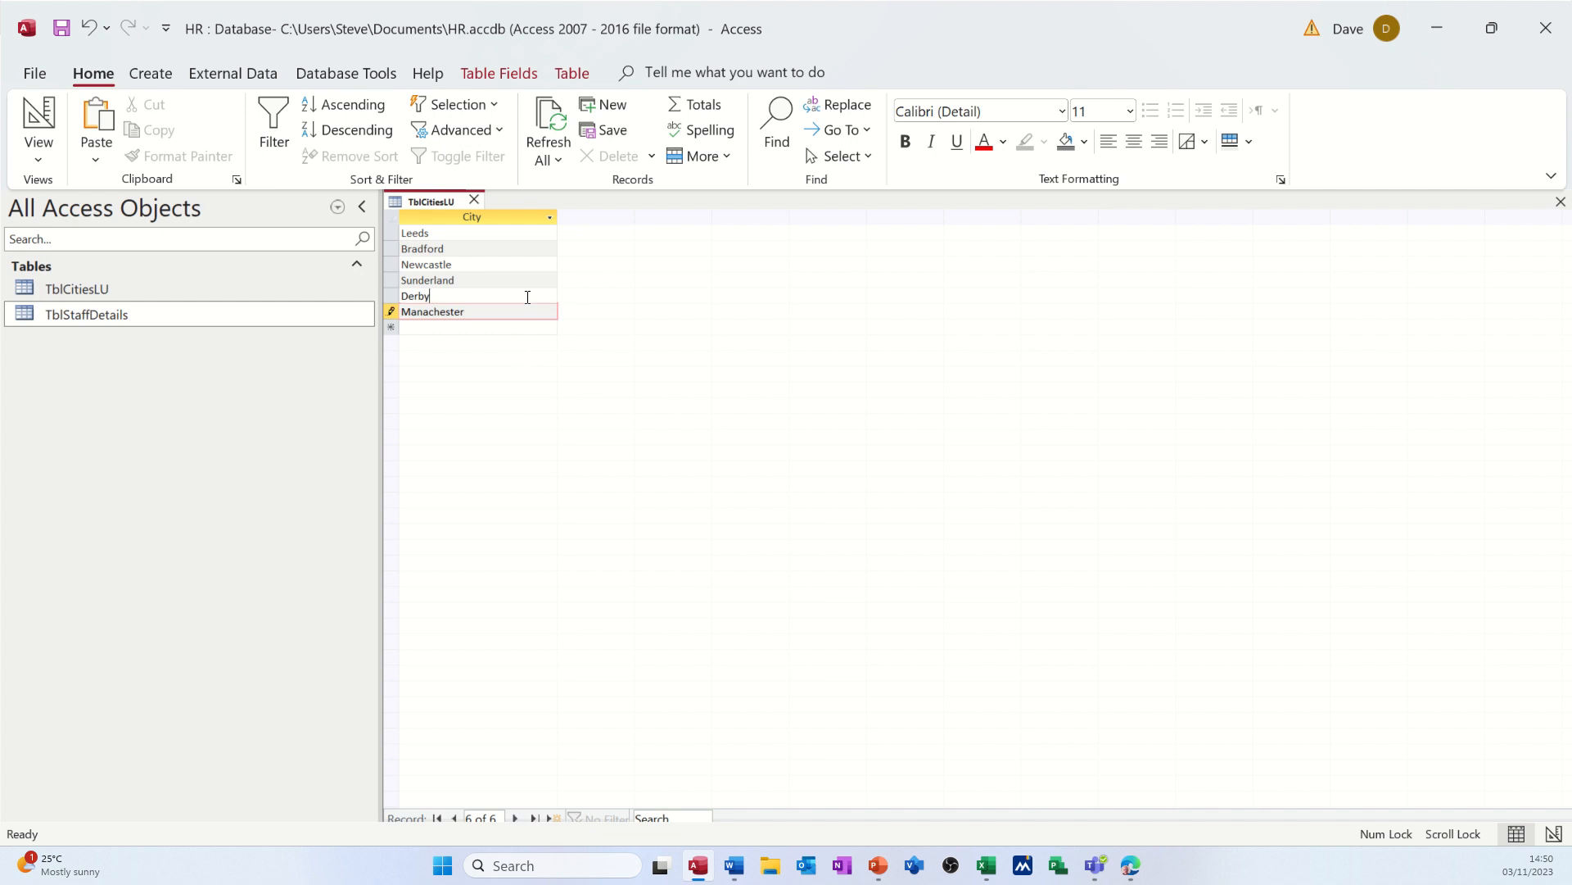
pyautogui.click(475, 200)
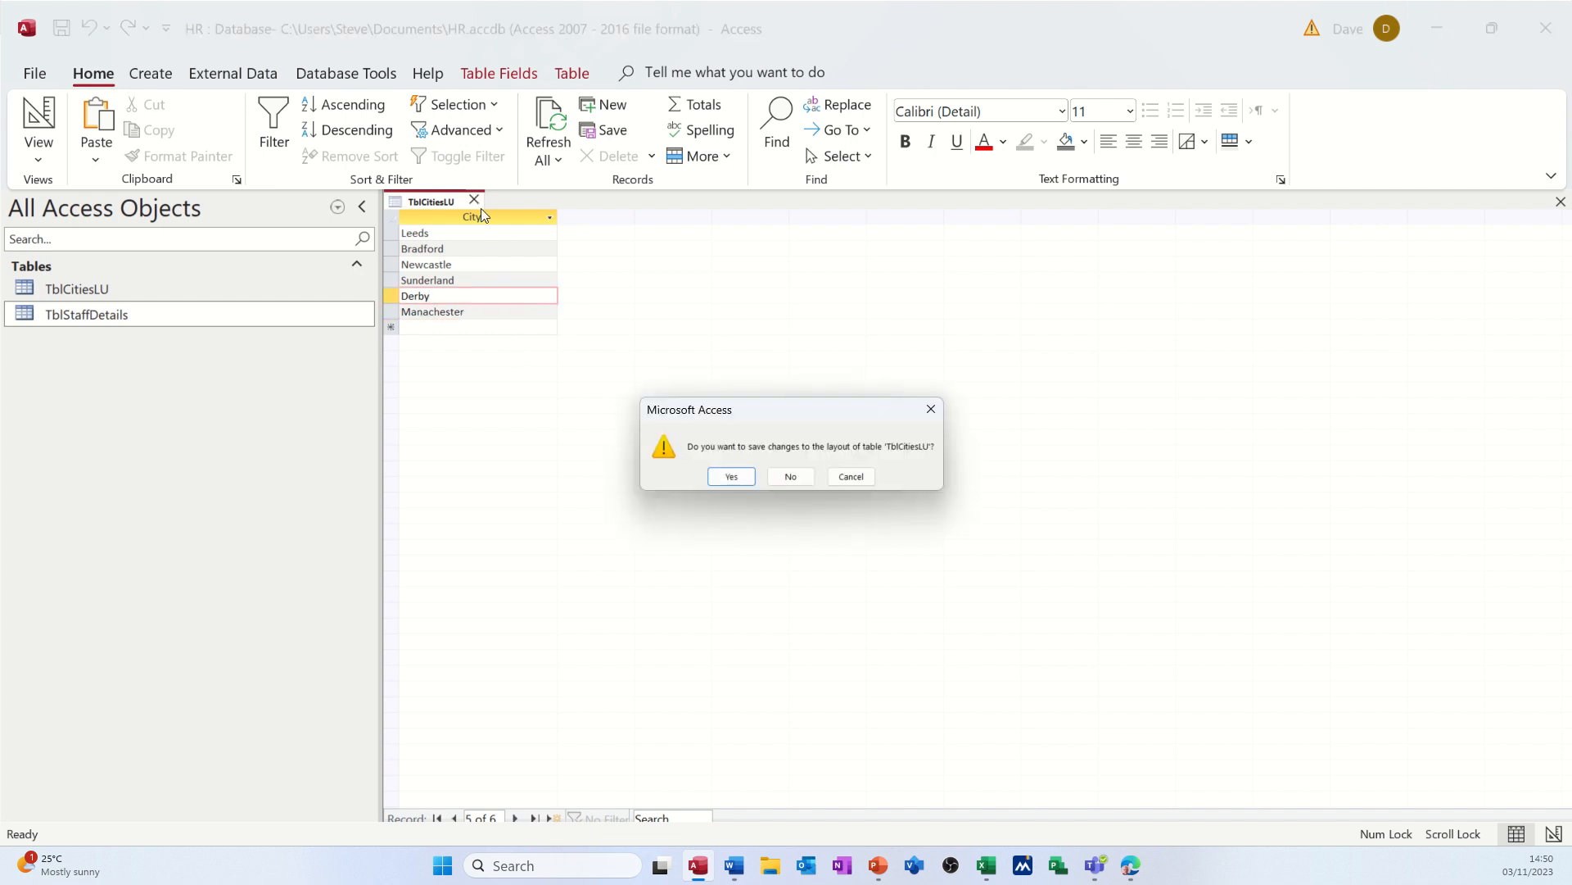
pyautogui.click(791, 475)
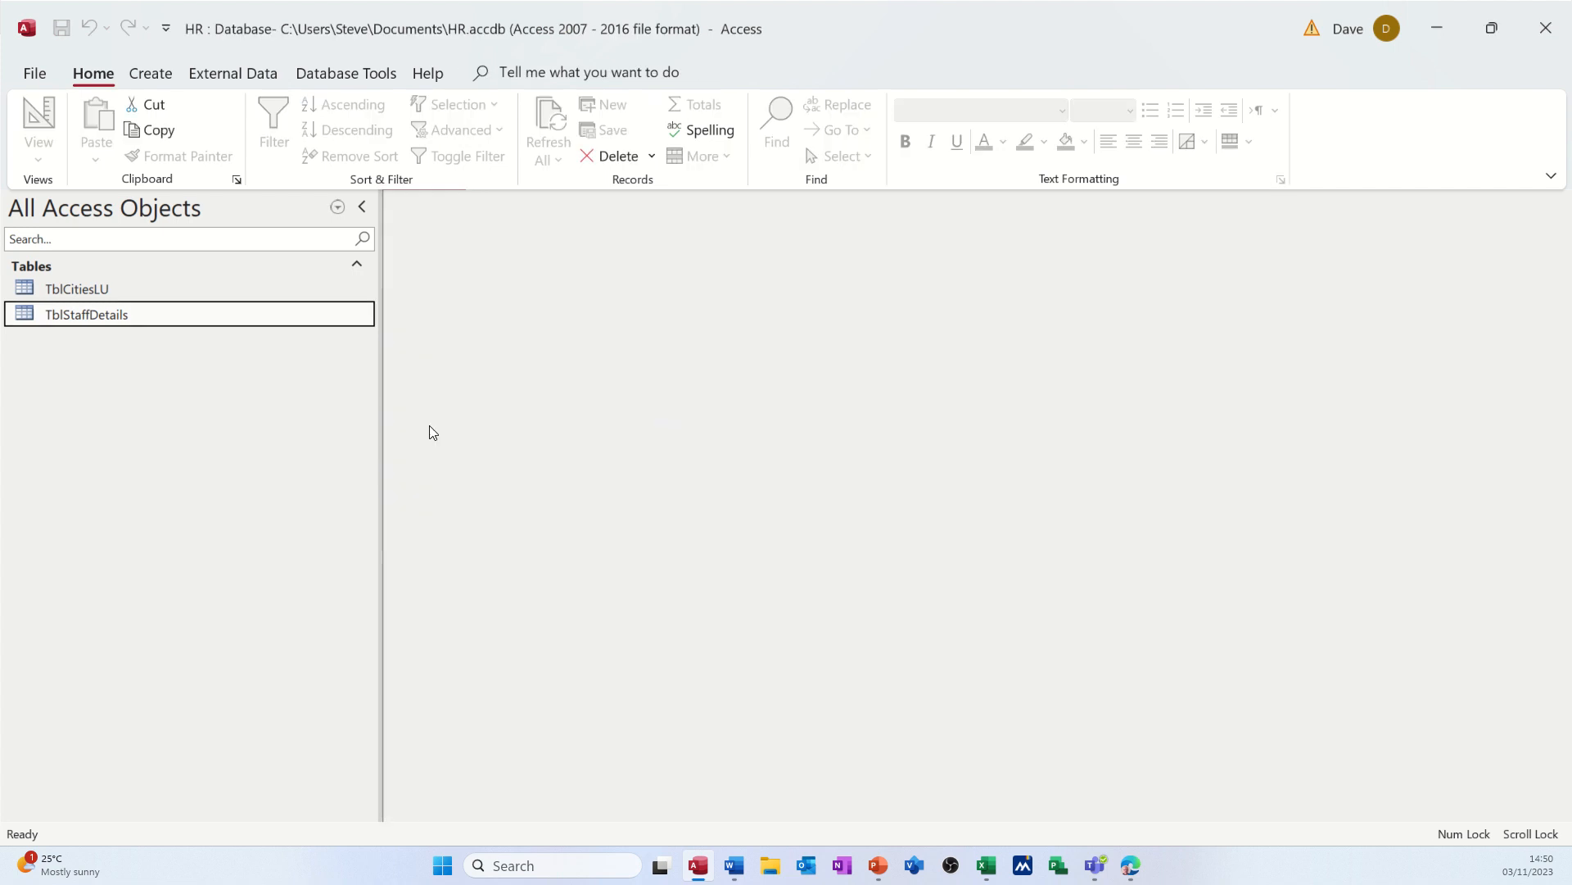
# - Open TblStaffDetails in Design view and bring up the City field's lookup Display Control property
pyautogui.rightClick(99, 319)
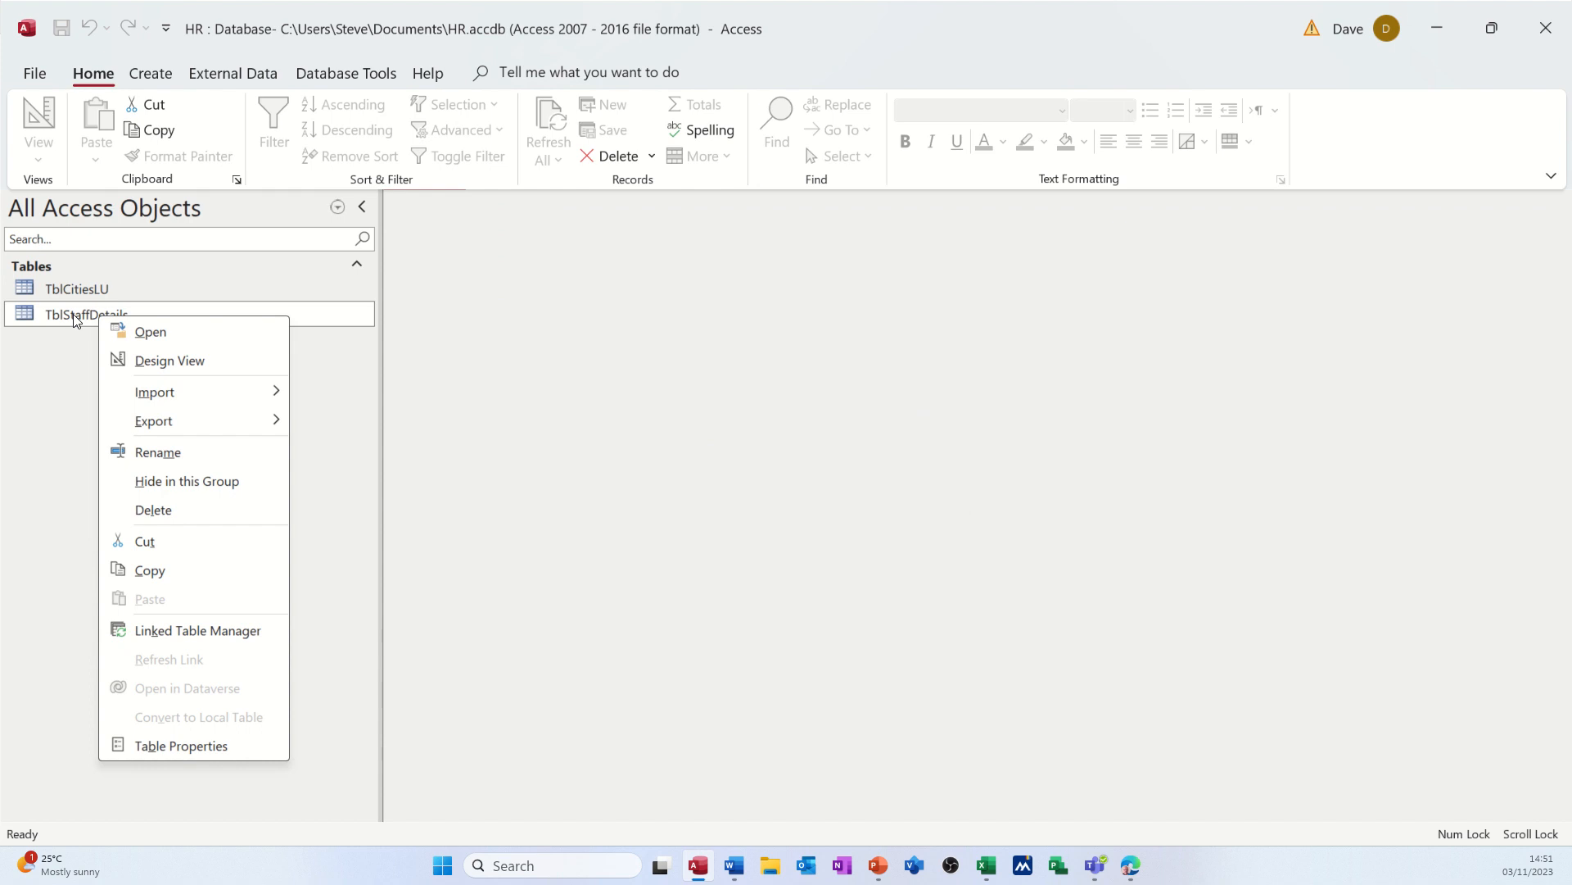
pyautogui.click(165, 362)
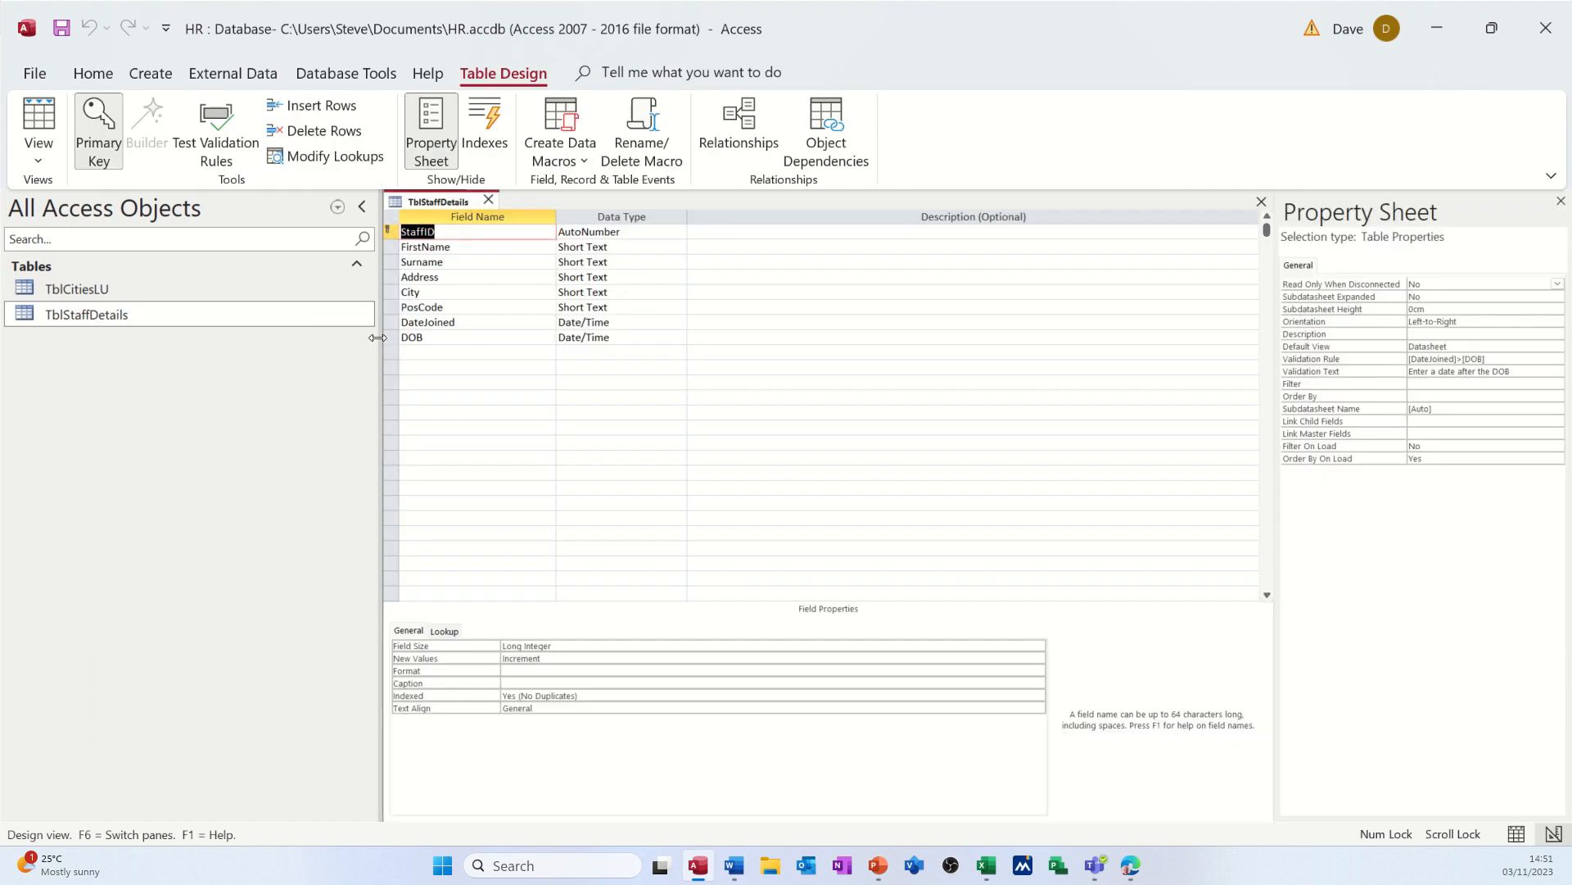
pyautogui.click(458, 293)
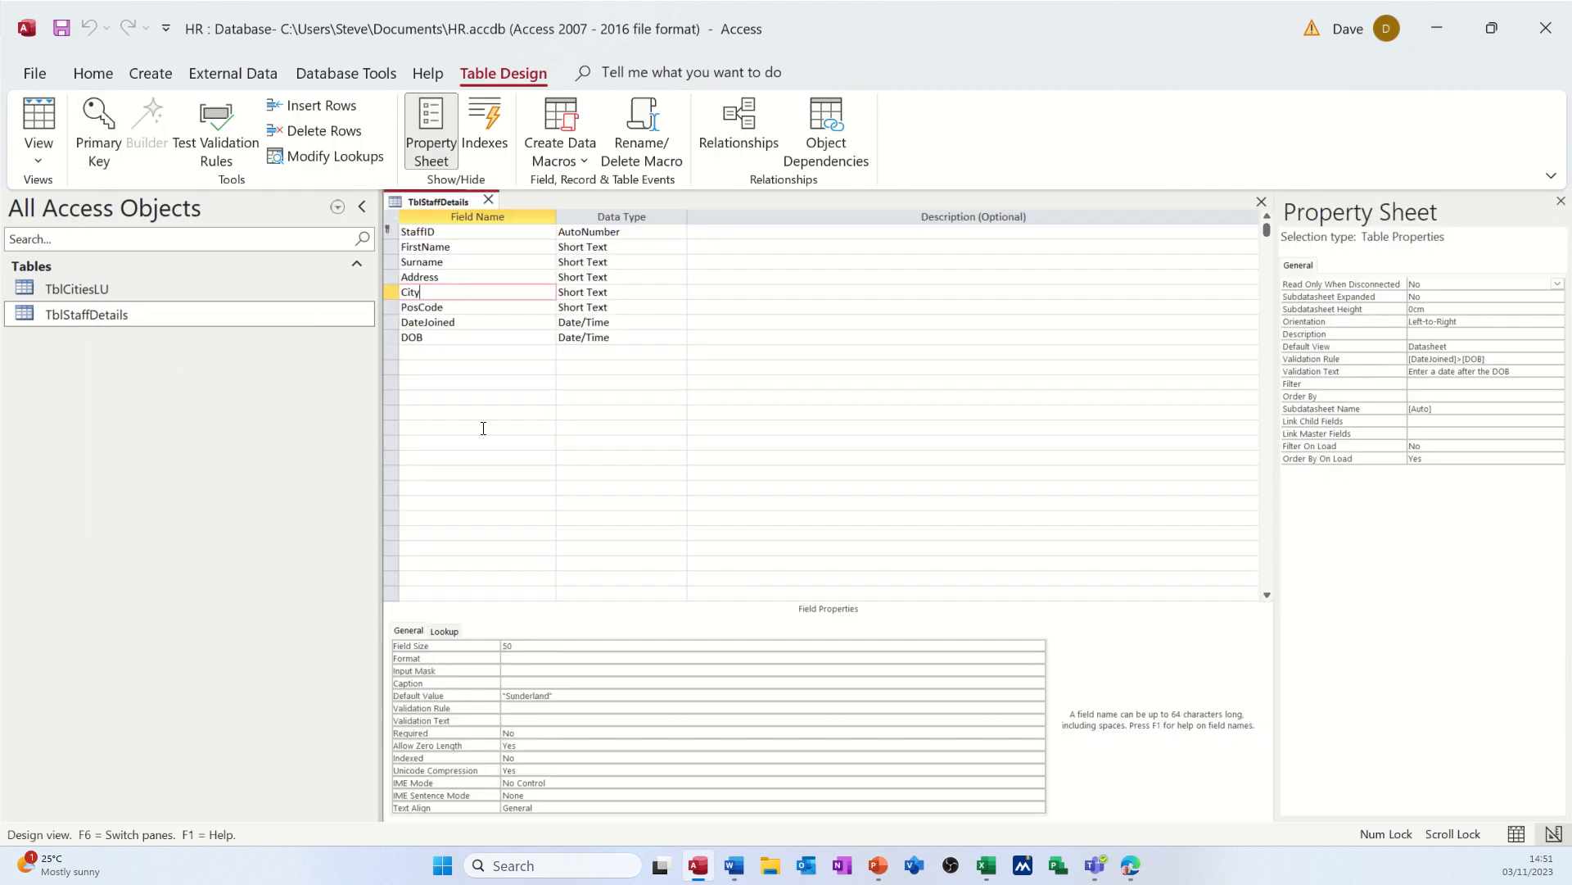
pyautogui.click(445, 631)
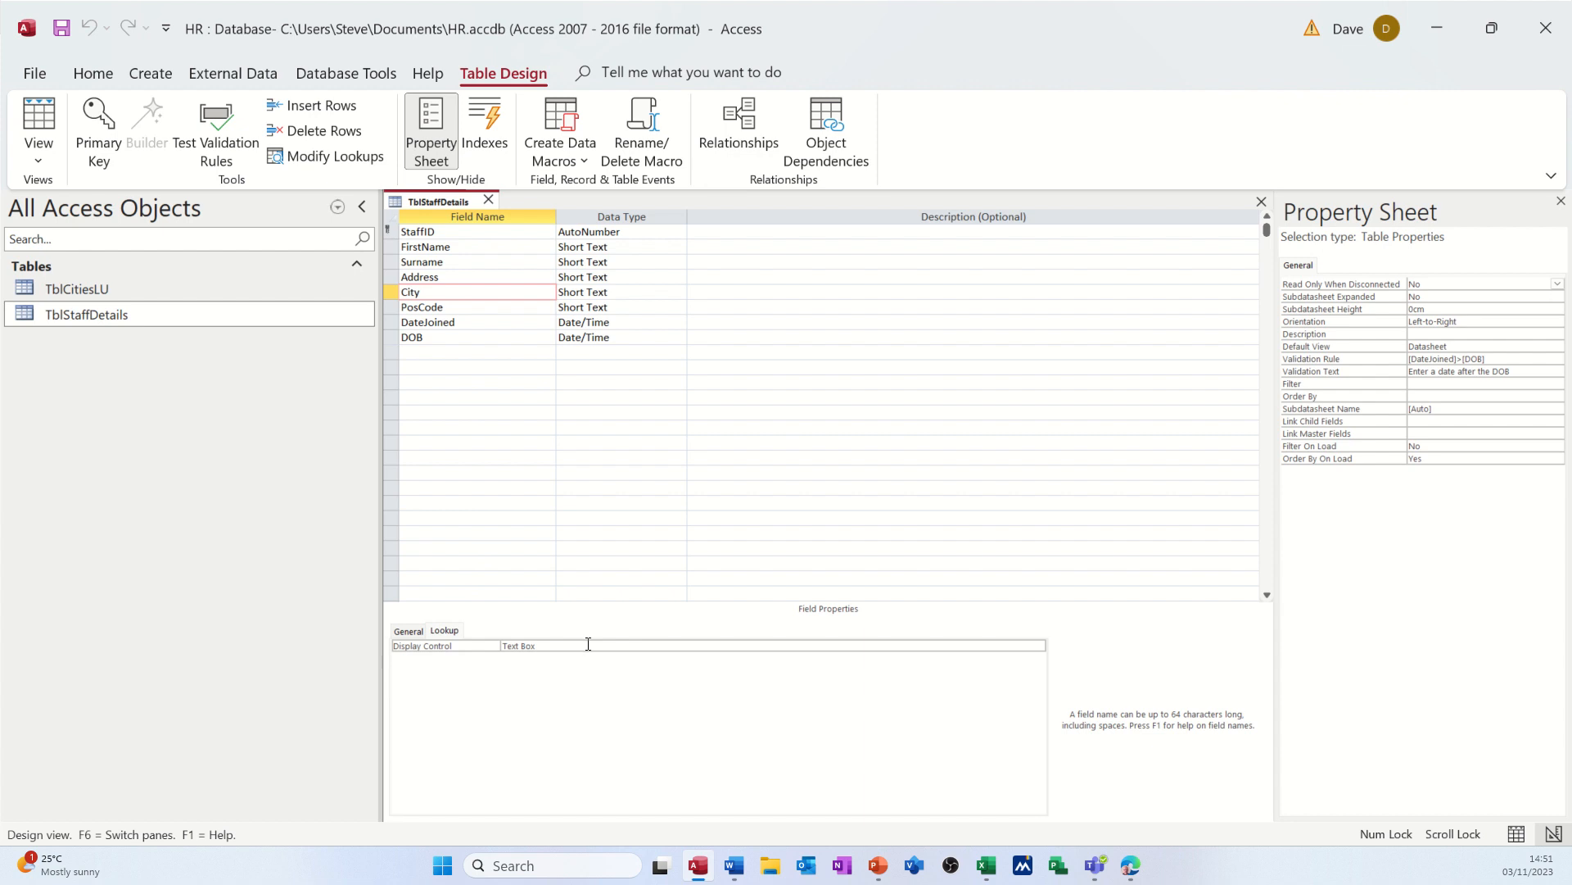
pyautogui.click(629, 645)
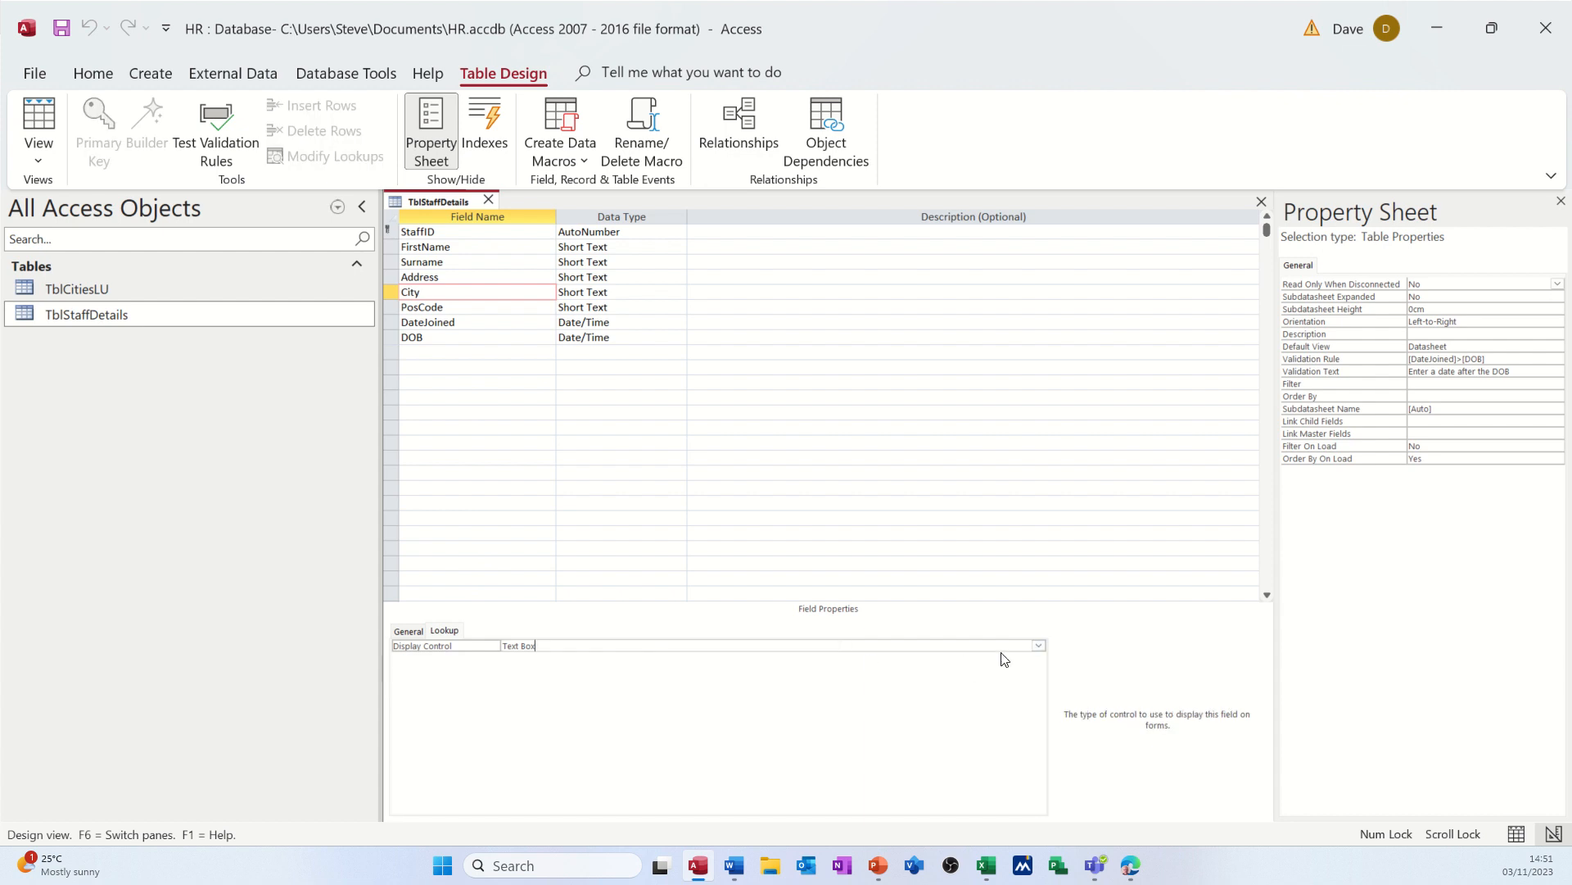
pyautogui.click(635, 293)
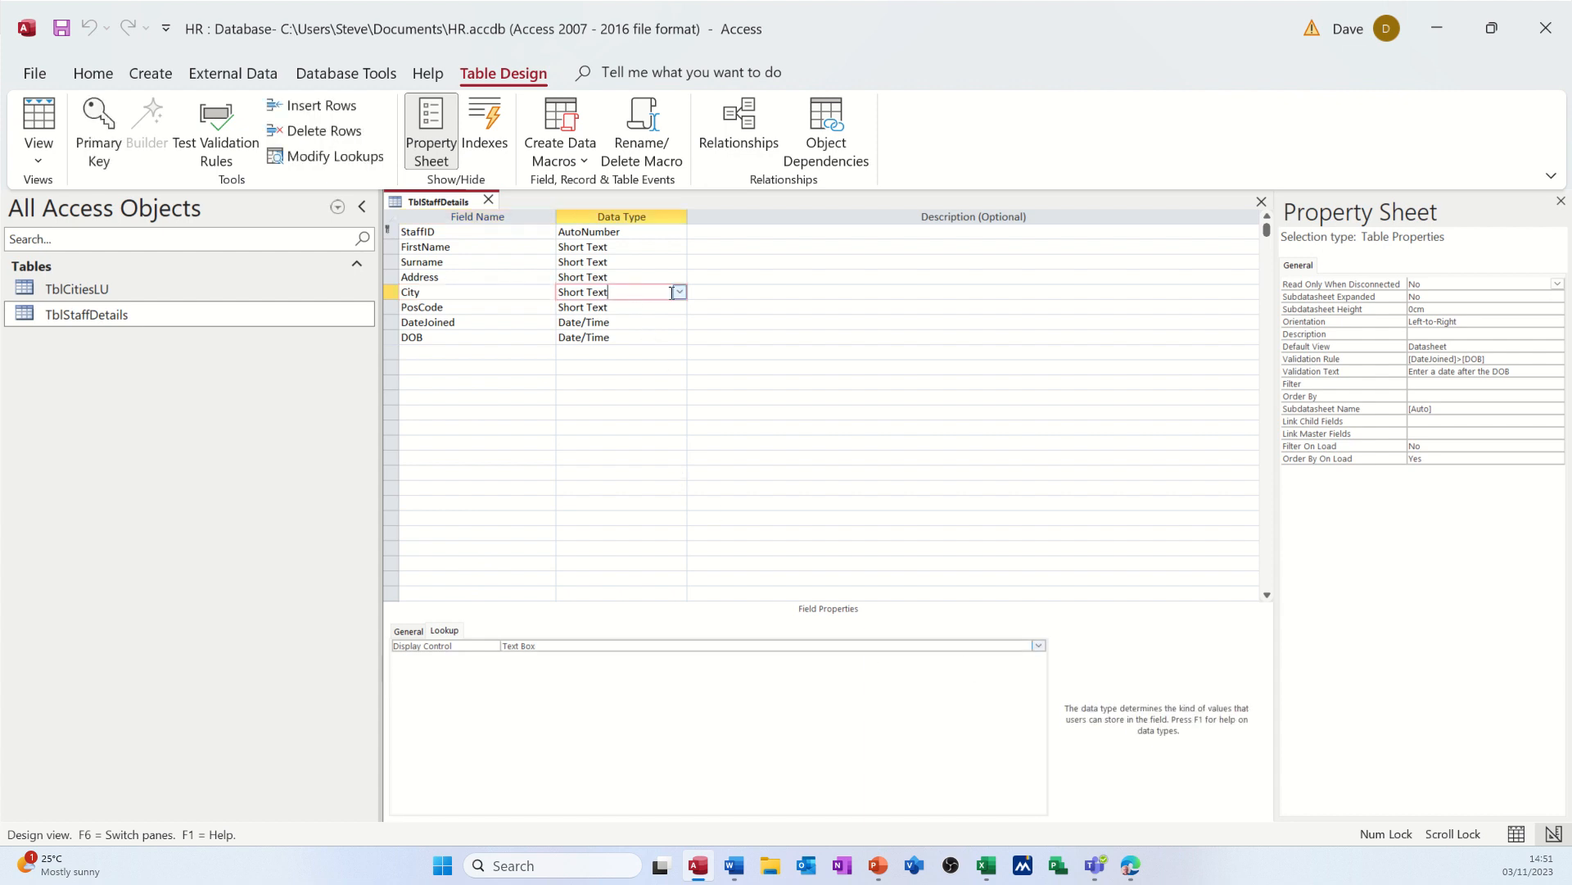
pyautogui.click(679, 292)
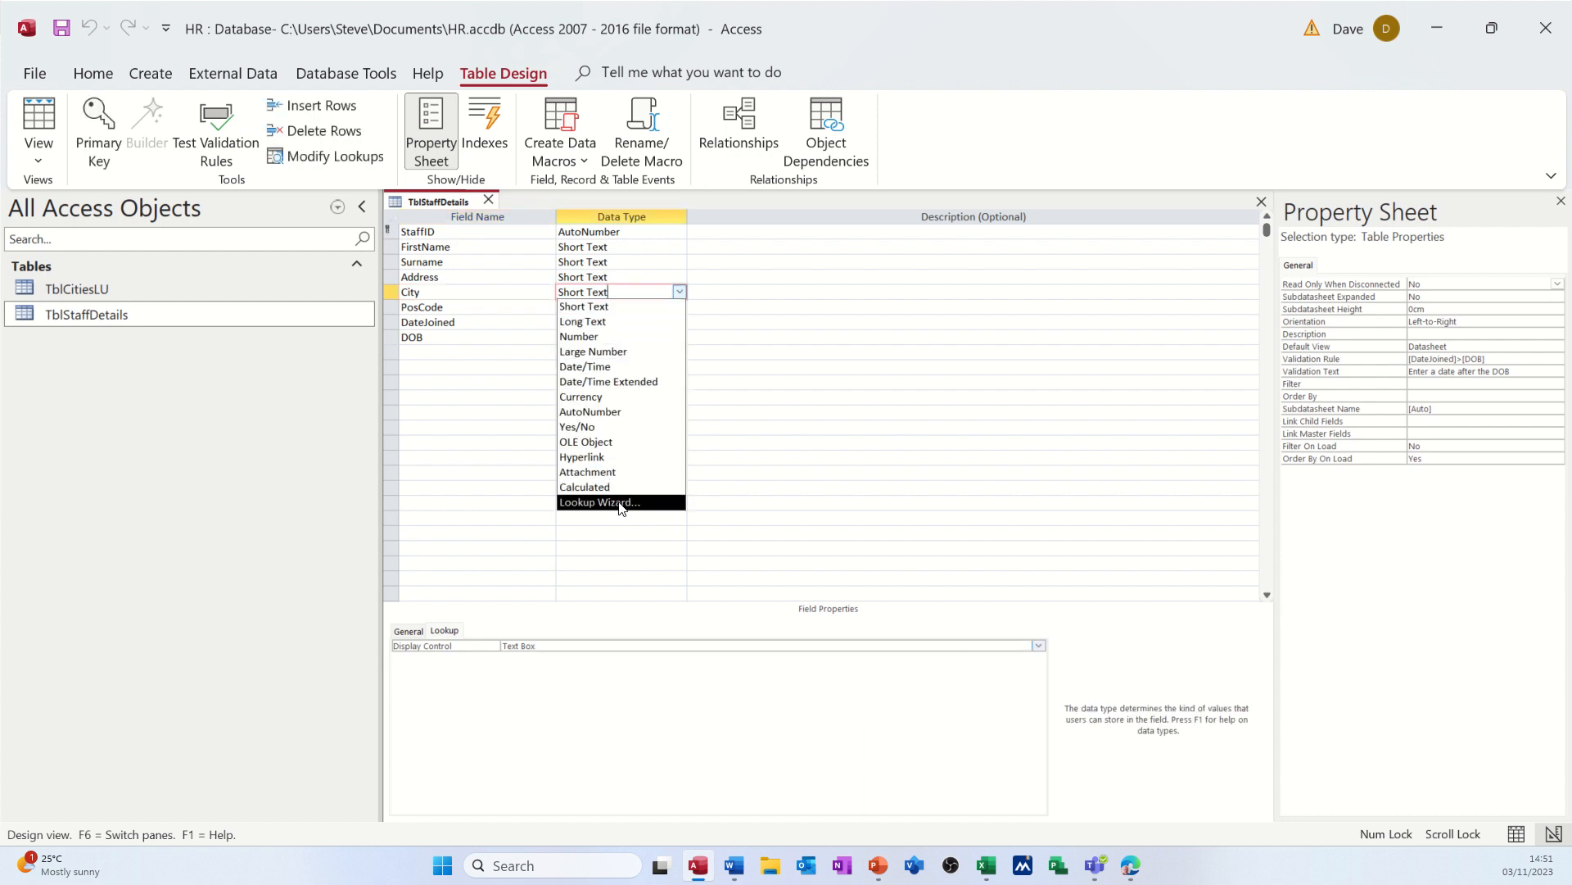
pyautogui.click(464, 292)
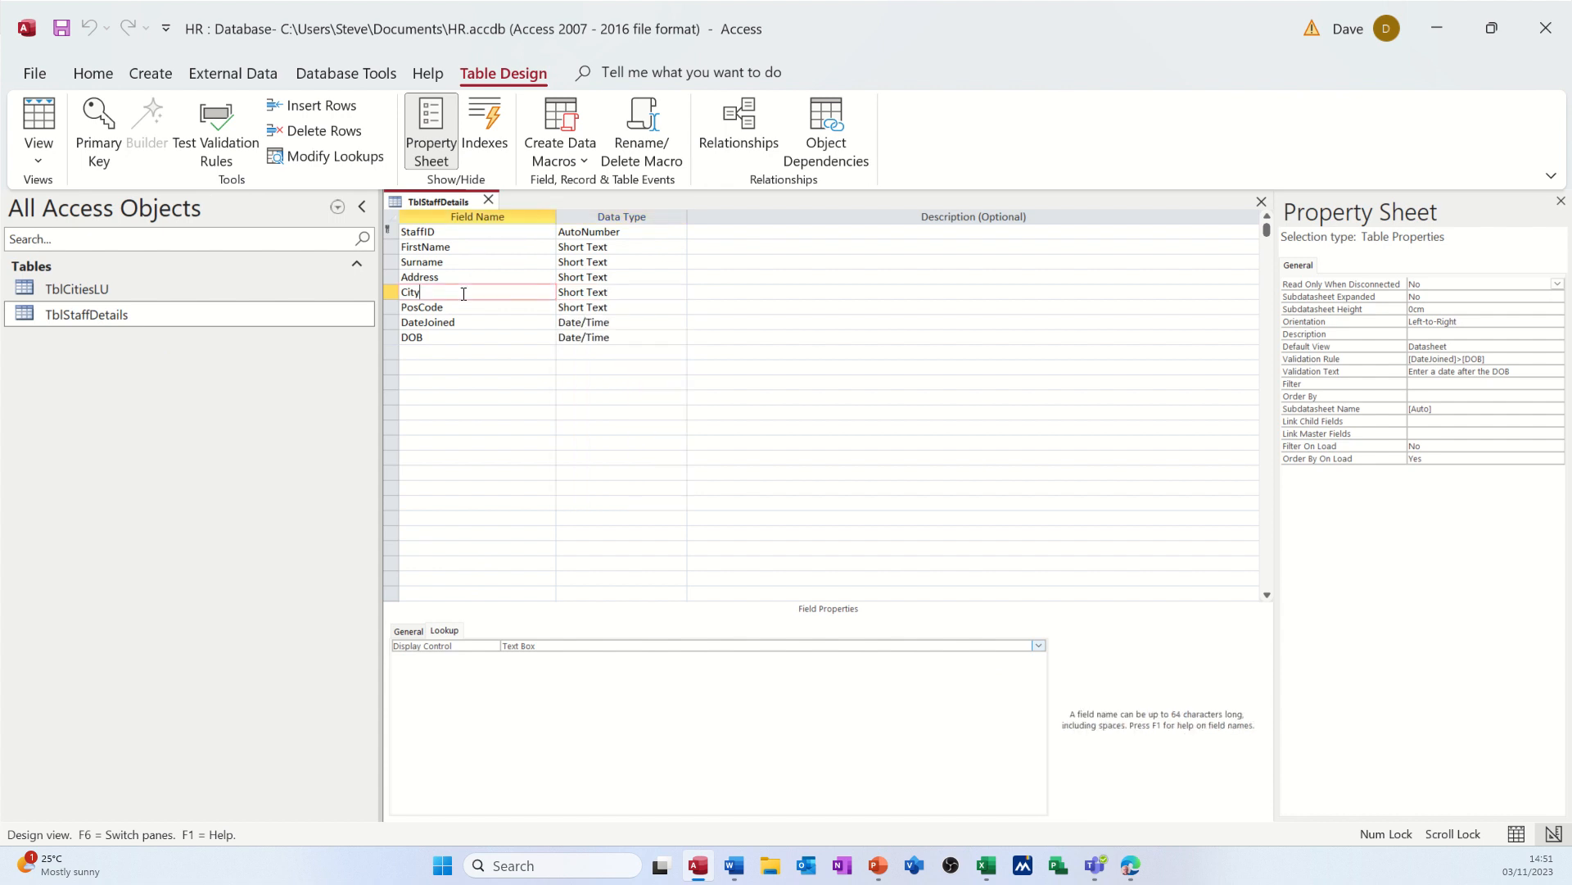
# - Set the City field's lookup Display Control to Combo Box
pyautogui.click(789, 643)
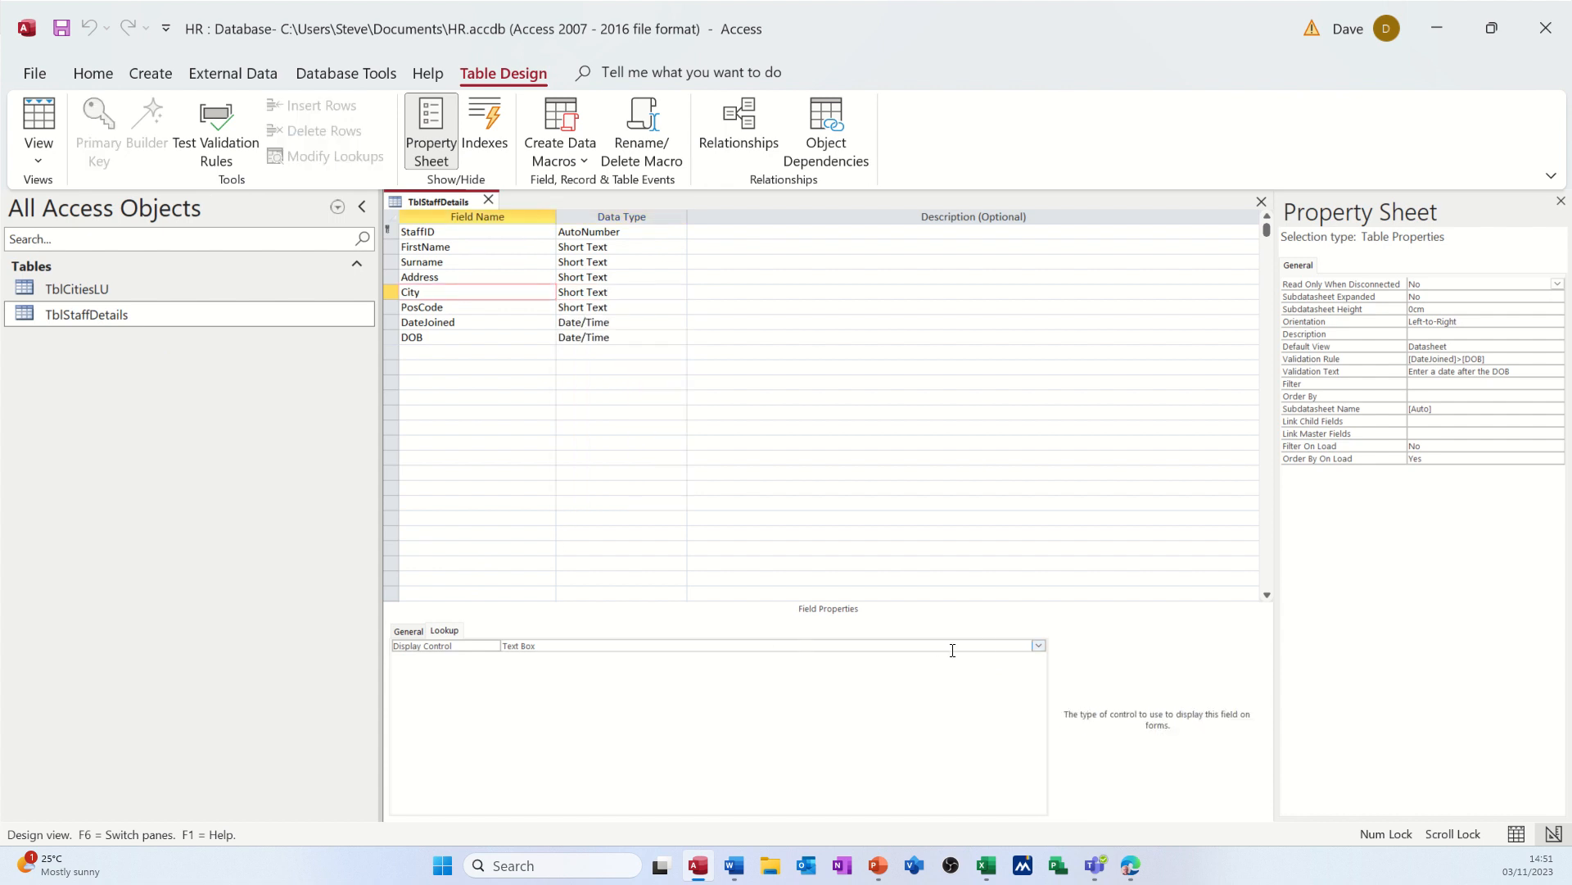
pyautogui.click(1037, 644)
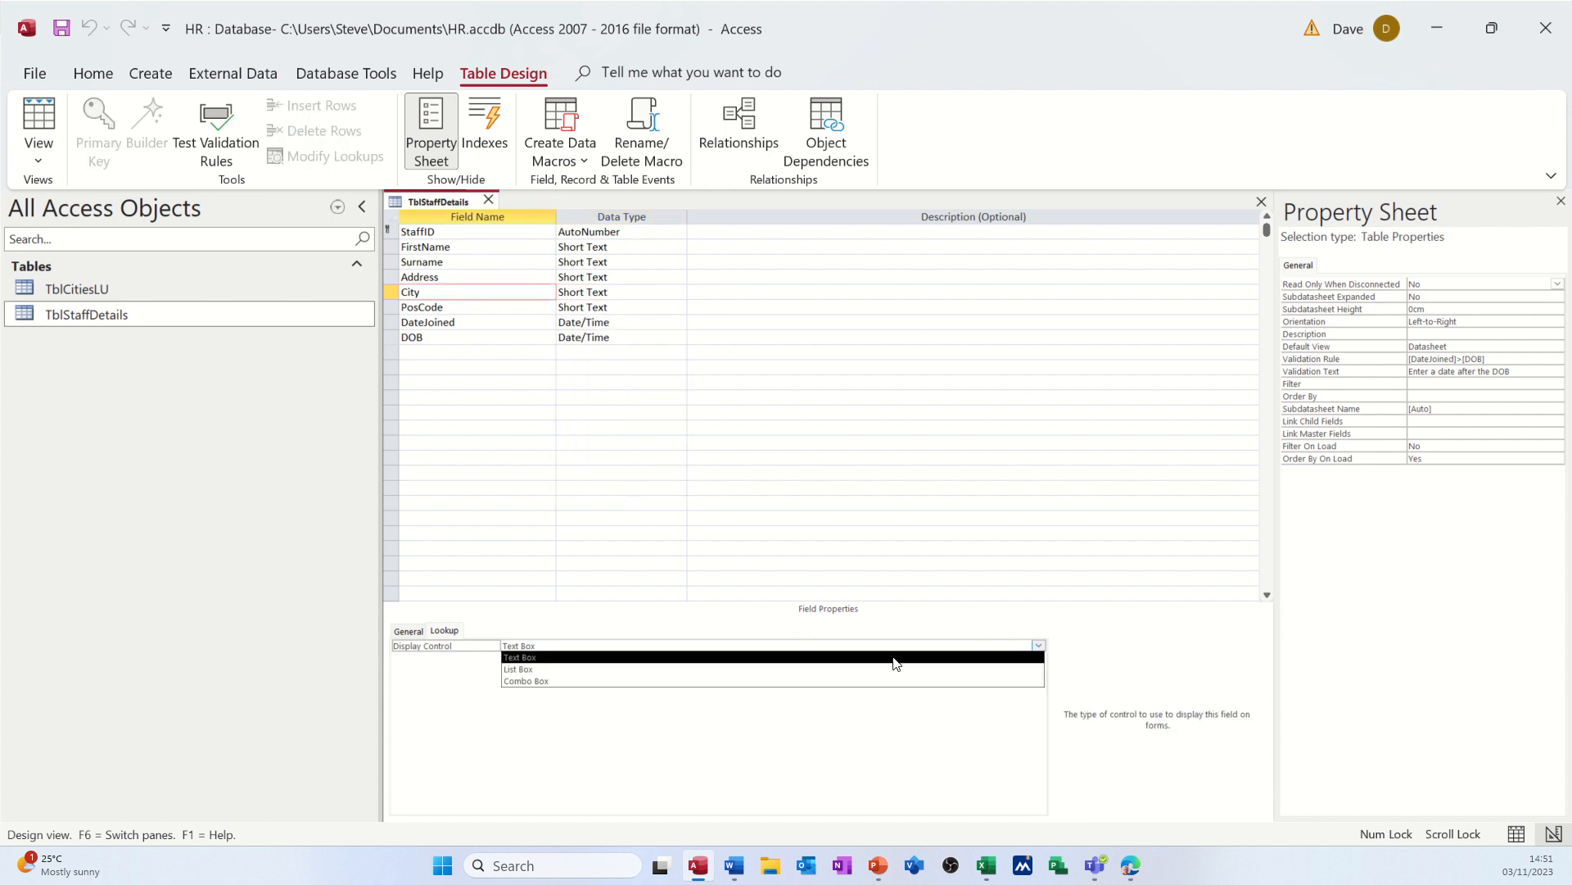
pyautogui.click(877, 681)
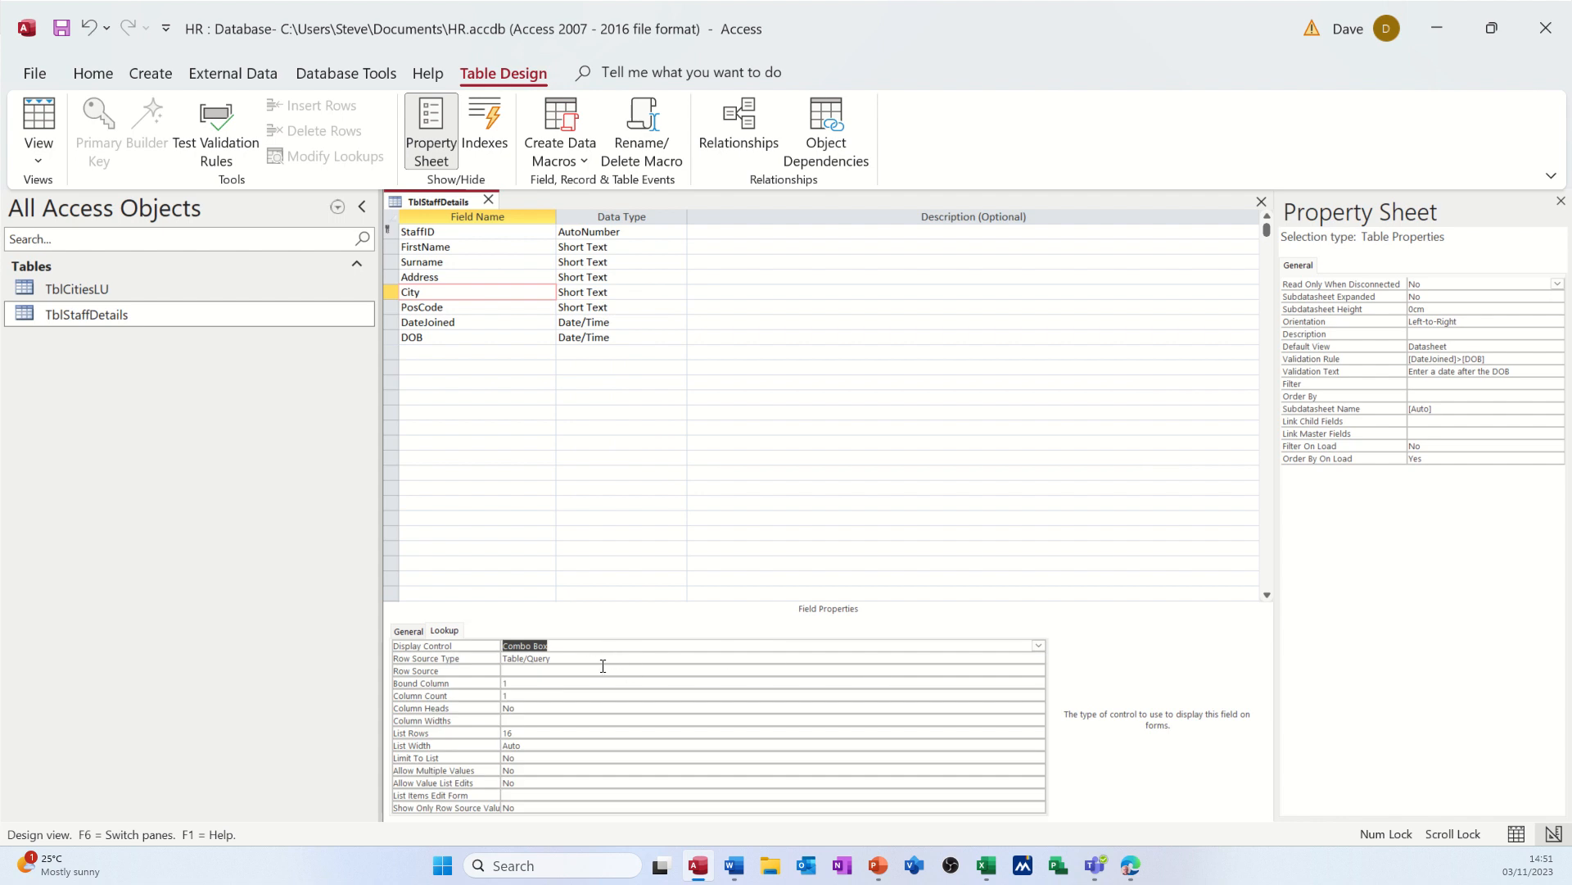
# - Keep the City field's Row Source Type as Table/Query, set its Row Source to TblCitiesLU, and save the table
pyautogui.click(544, 660)
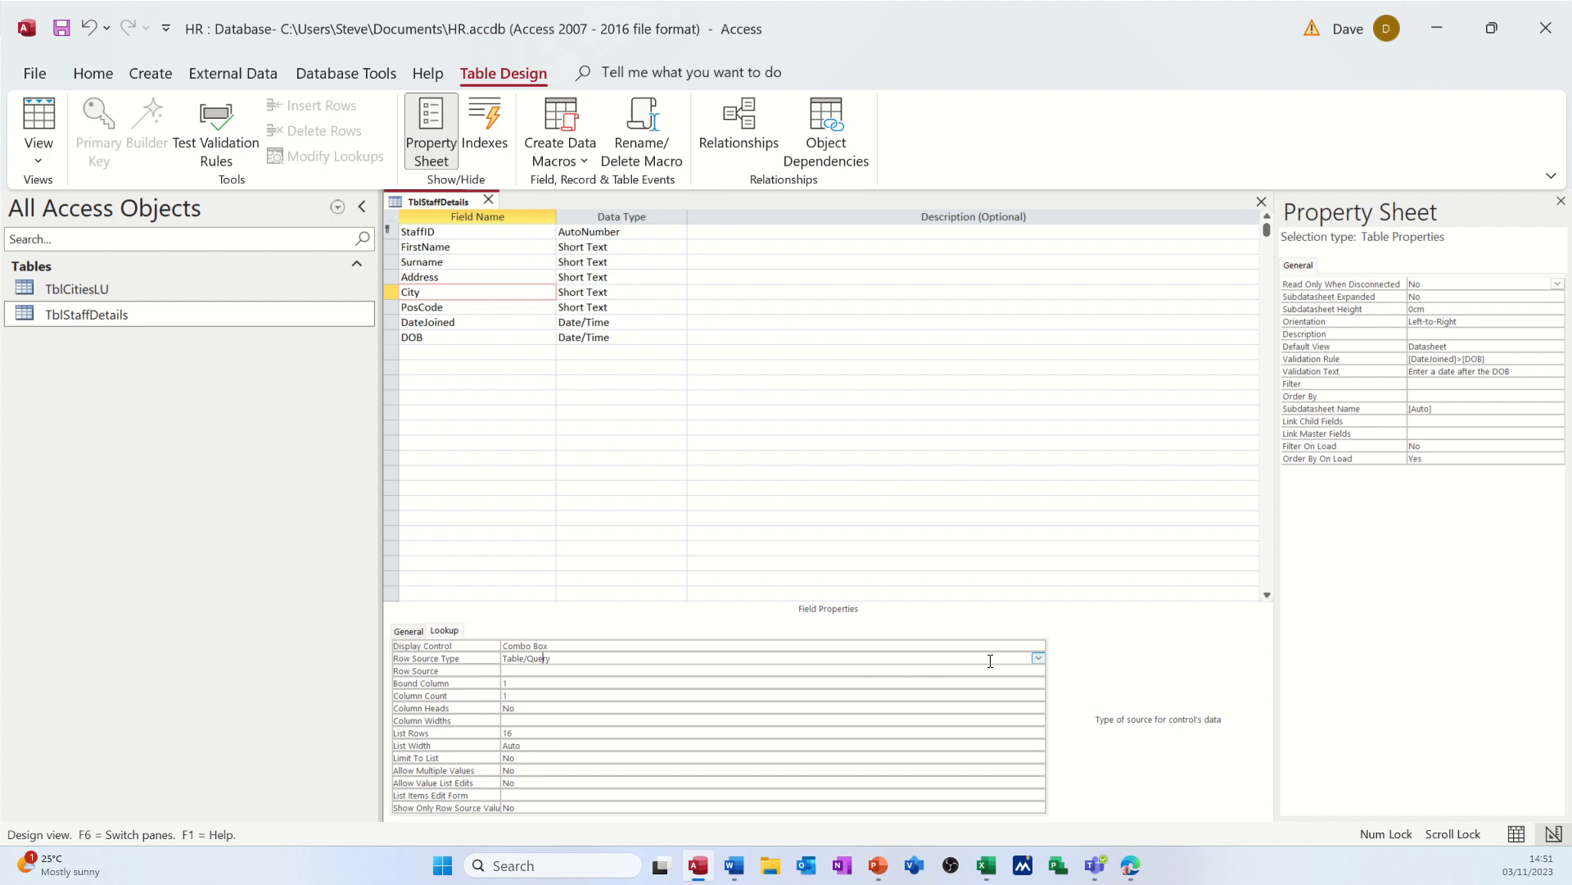
pyautogui.click(1037, 658)
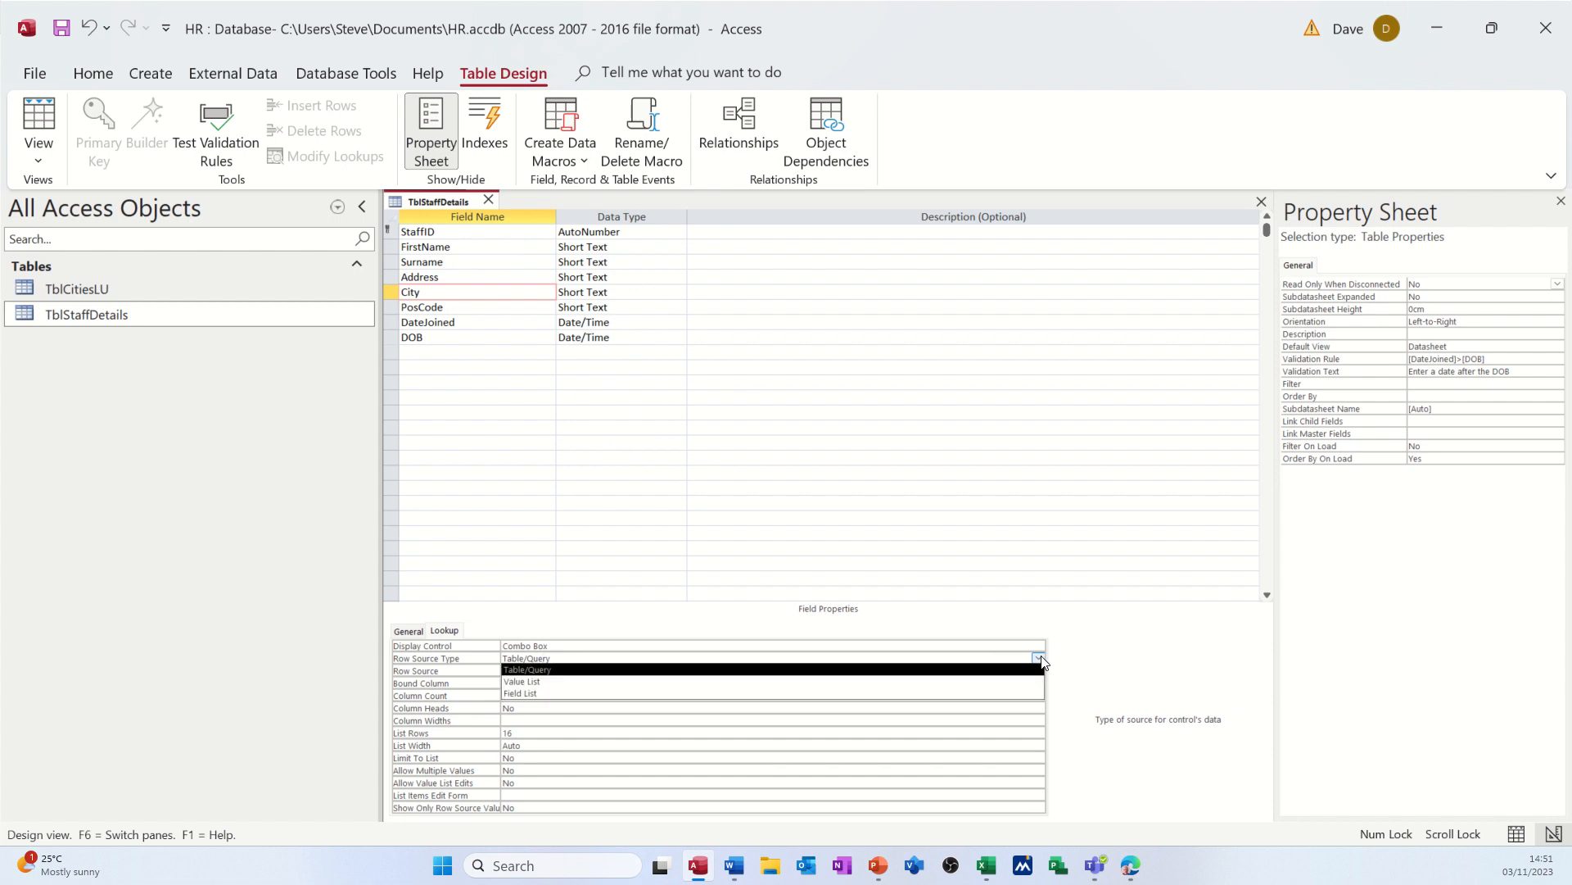
pyautogui.click(1040, 658)
pyautogui.click(638, 669)
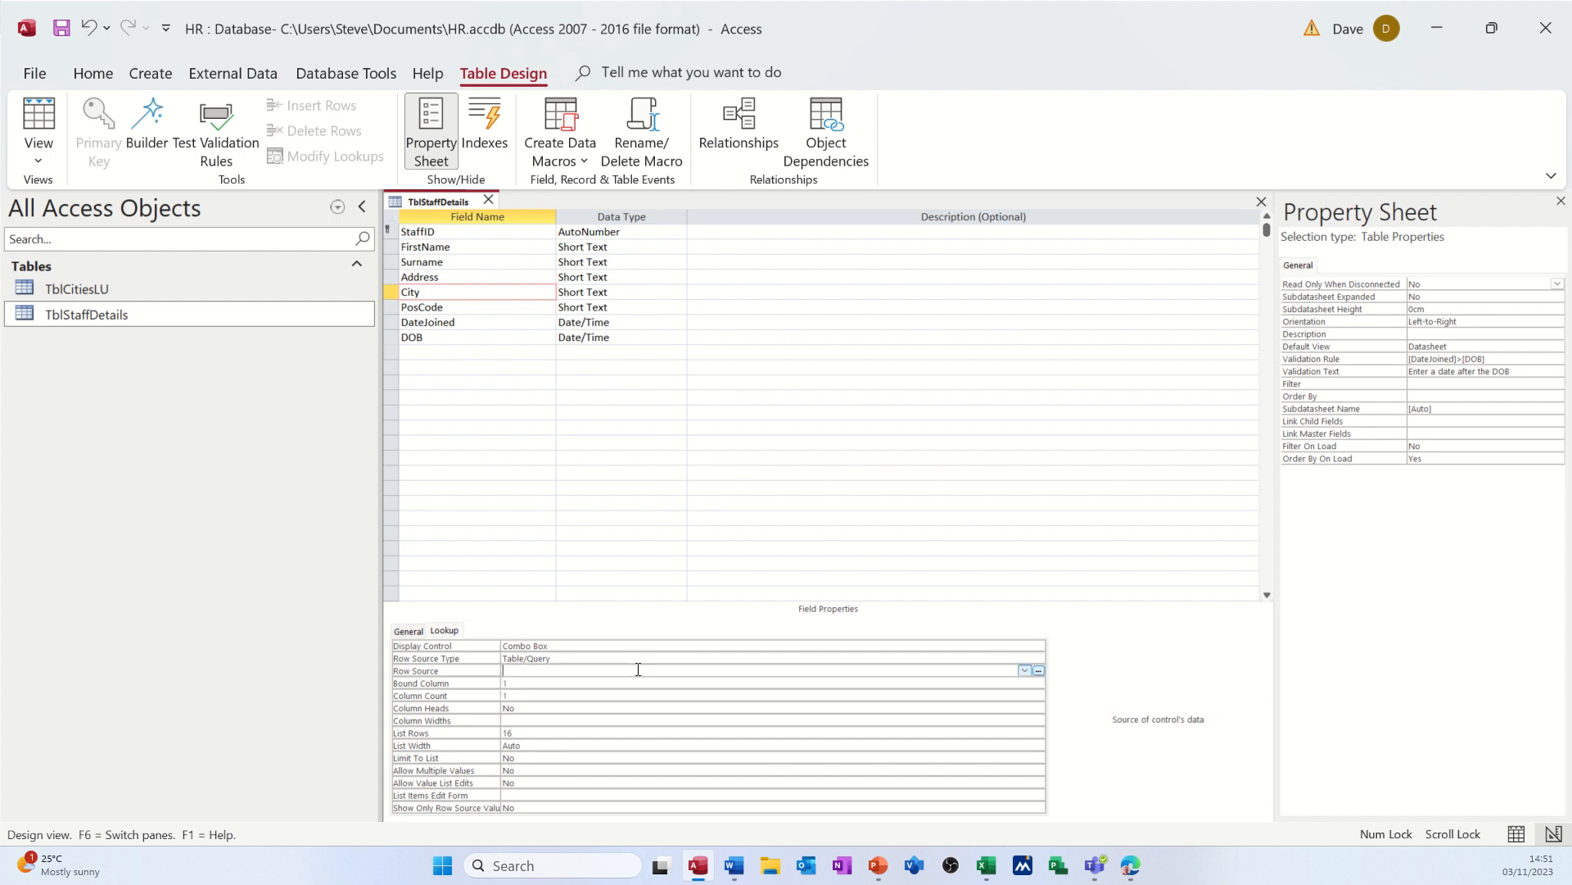
pyautogui.click(1025, 670)
pyautogui.click(828, 684)
pyautogui.click(62, 28)
# - In Datasheet view, start a new staff record by filling in the first name, surname and street address
pyautogui.click(39, 117)
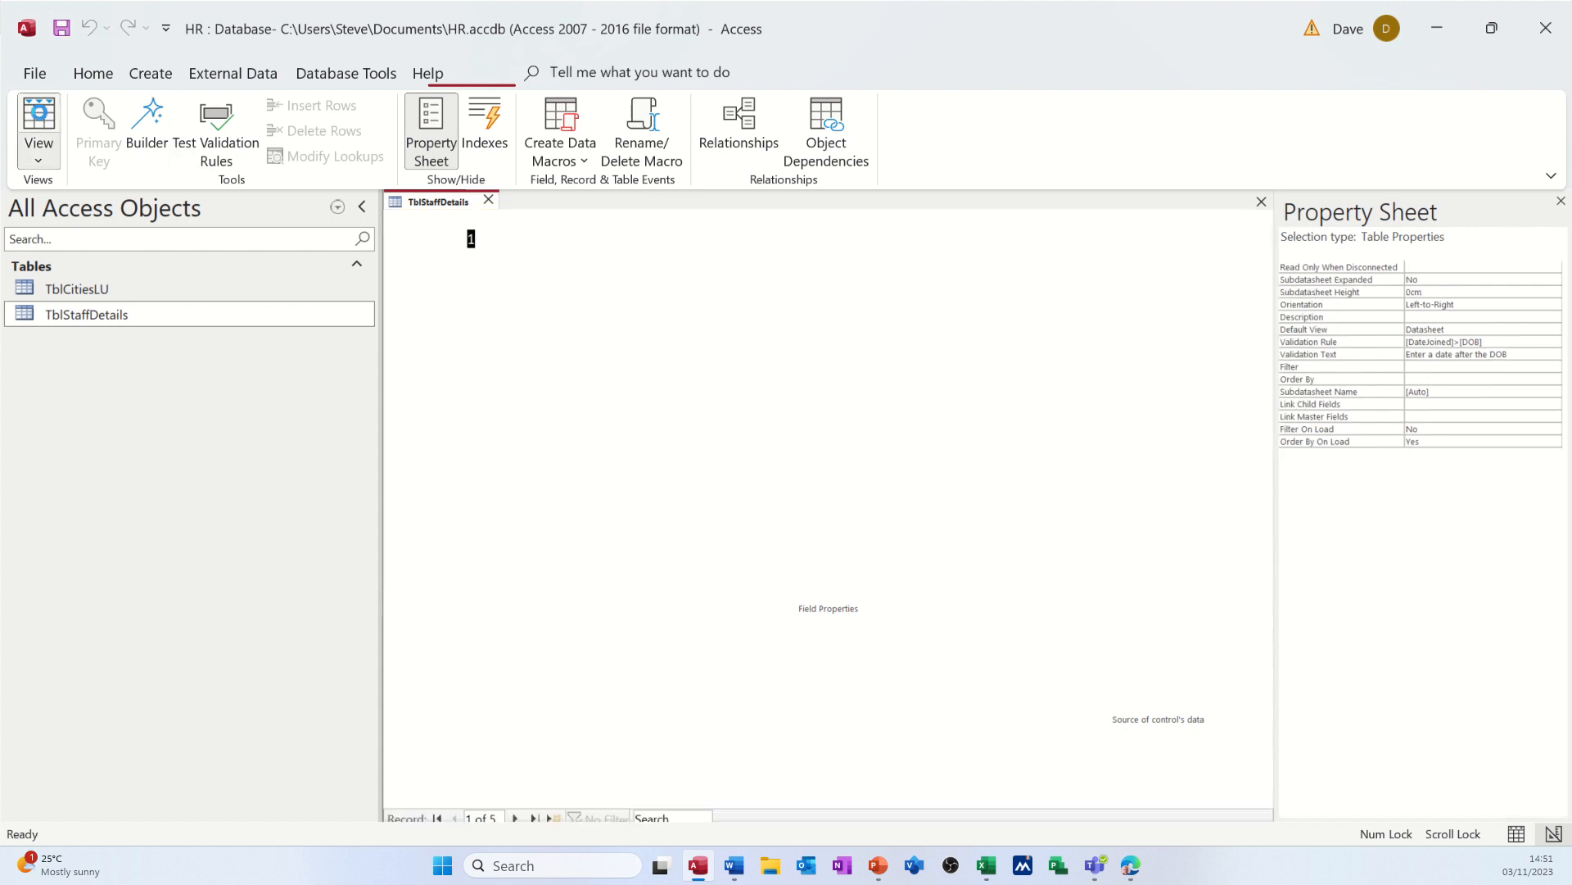
pyautogui.click(502, 335)
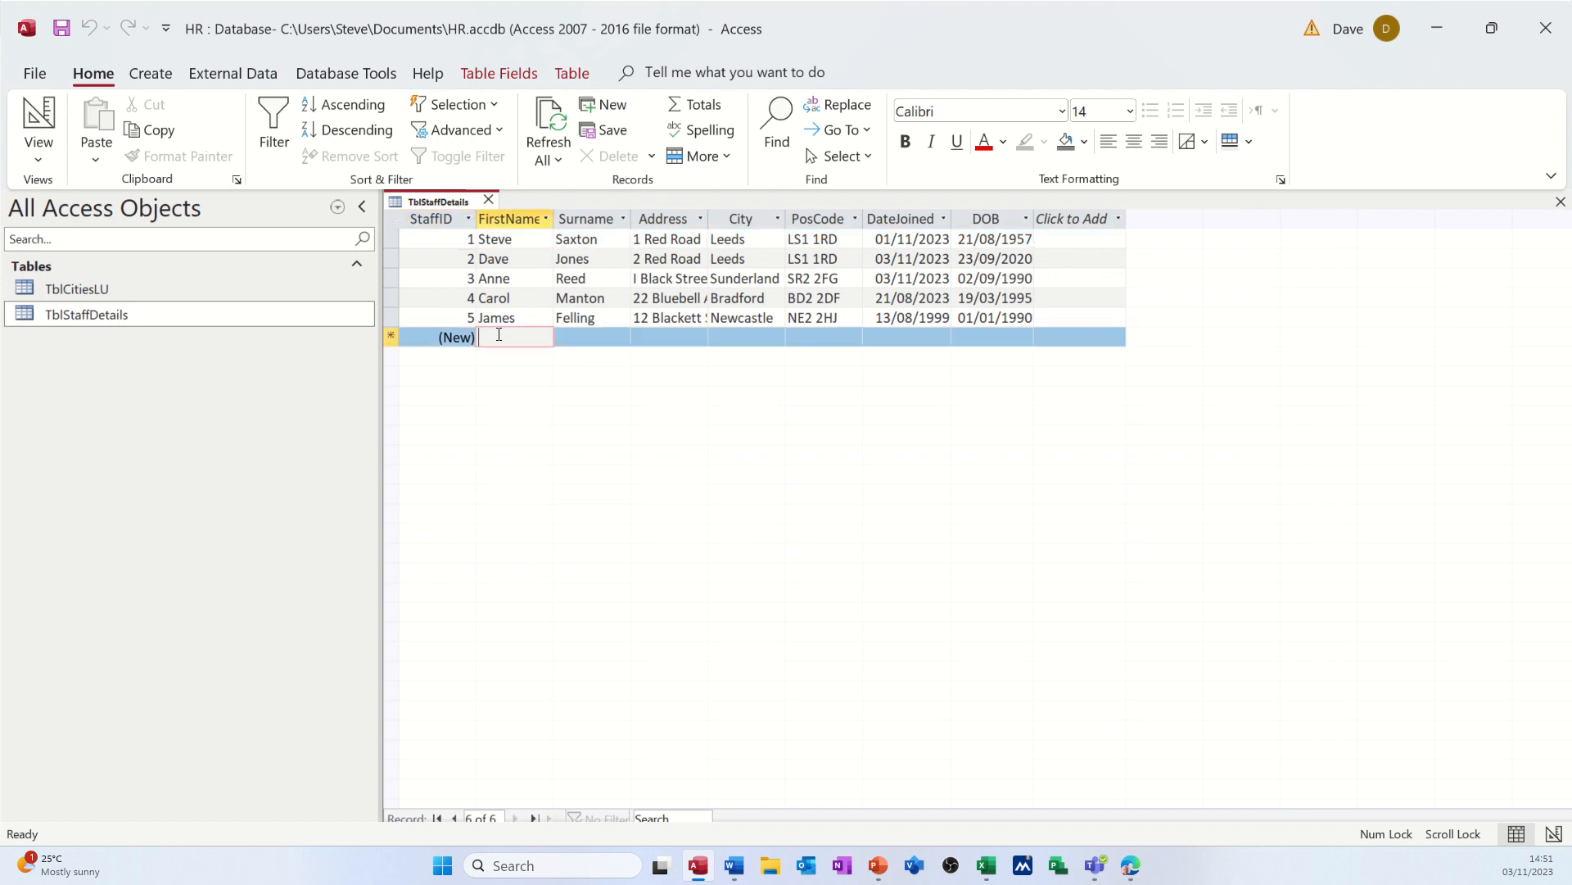
pyautogui.write('Janet')
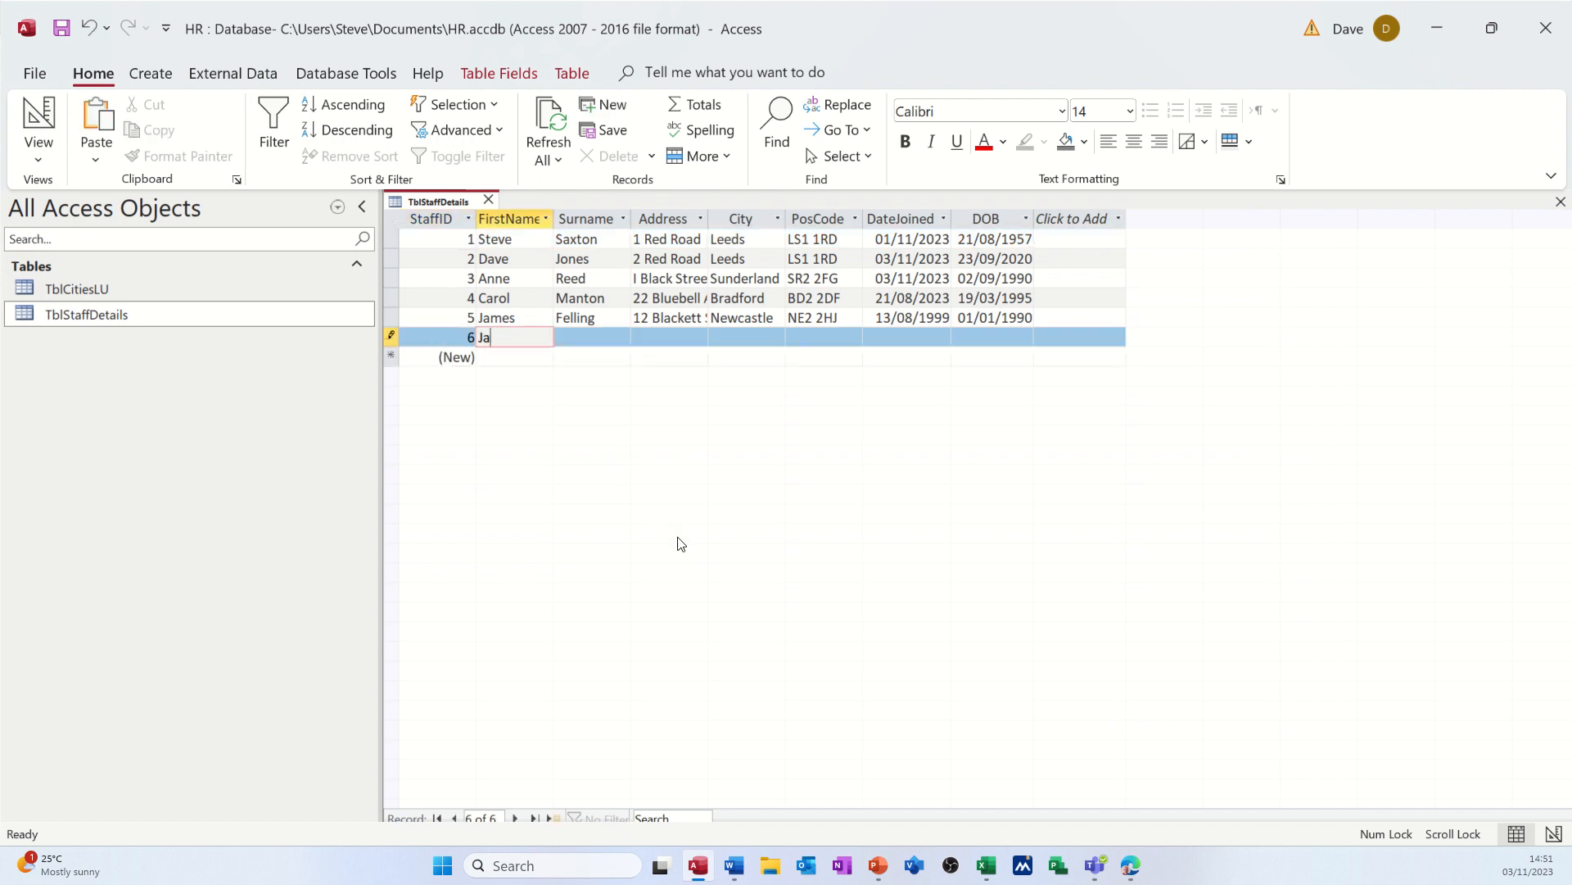
pyautogui.press('Tab')
pyautogui.write('Tay')
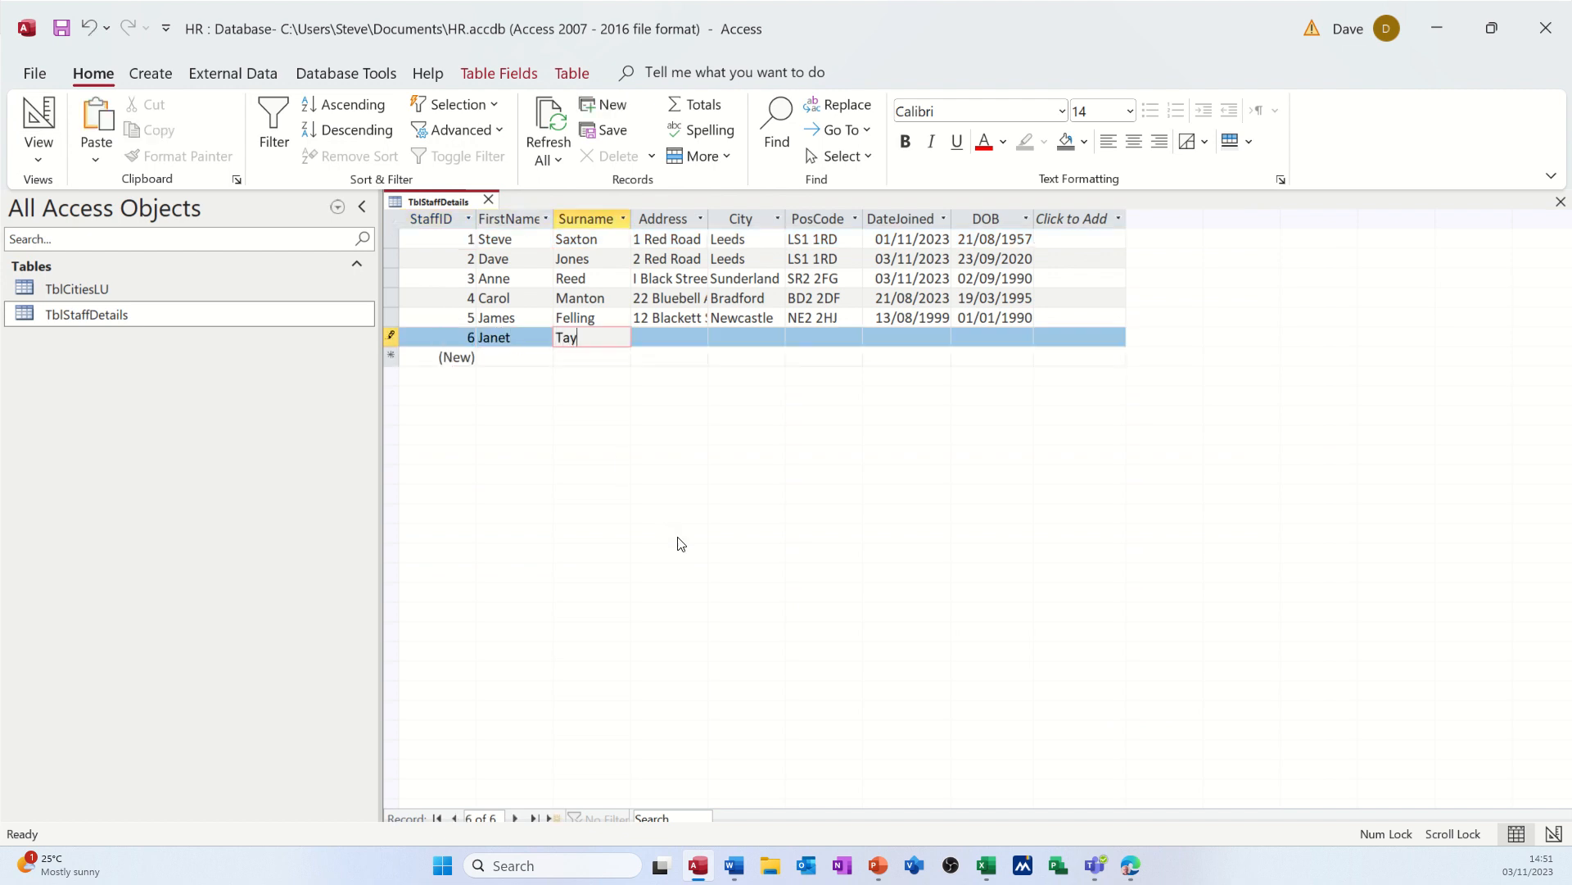
pyautogui.write('lor')
pyautogui.press('Tab')
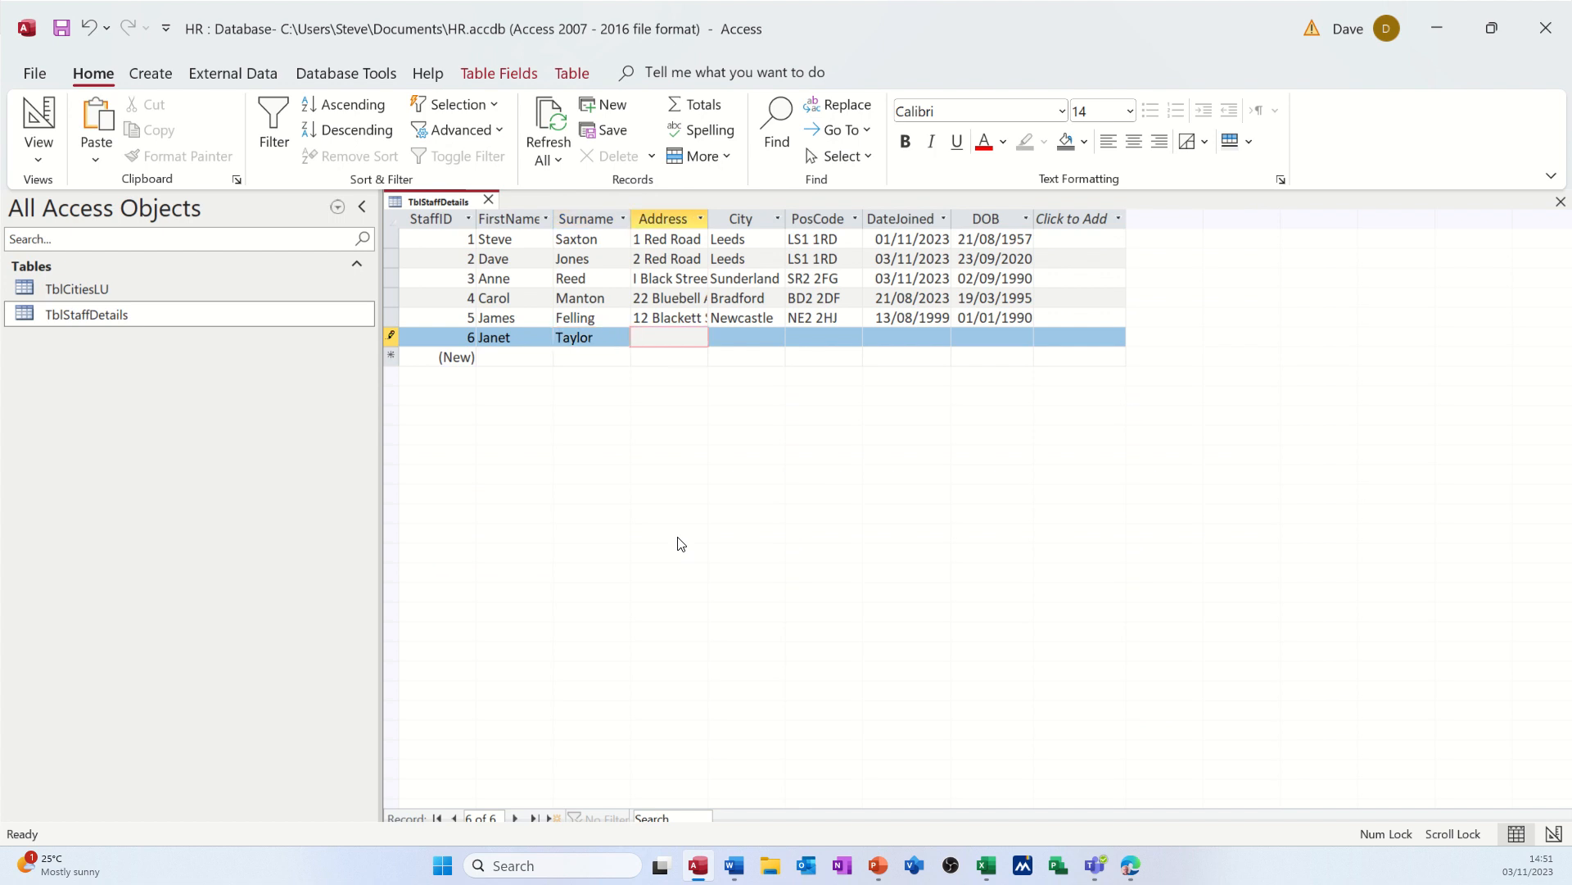
pyautogui.write('1 Red Road')
pyautogui.press('Tab')
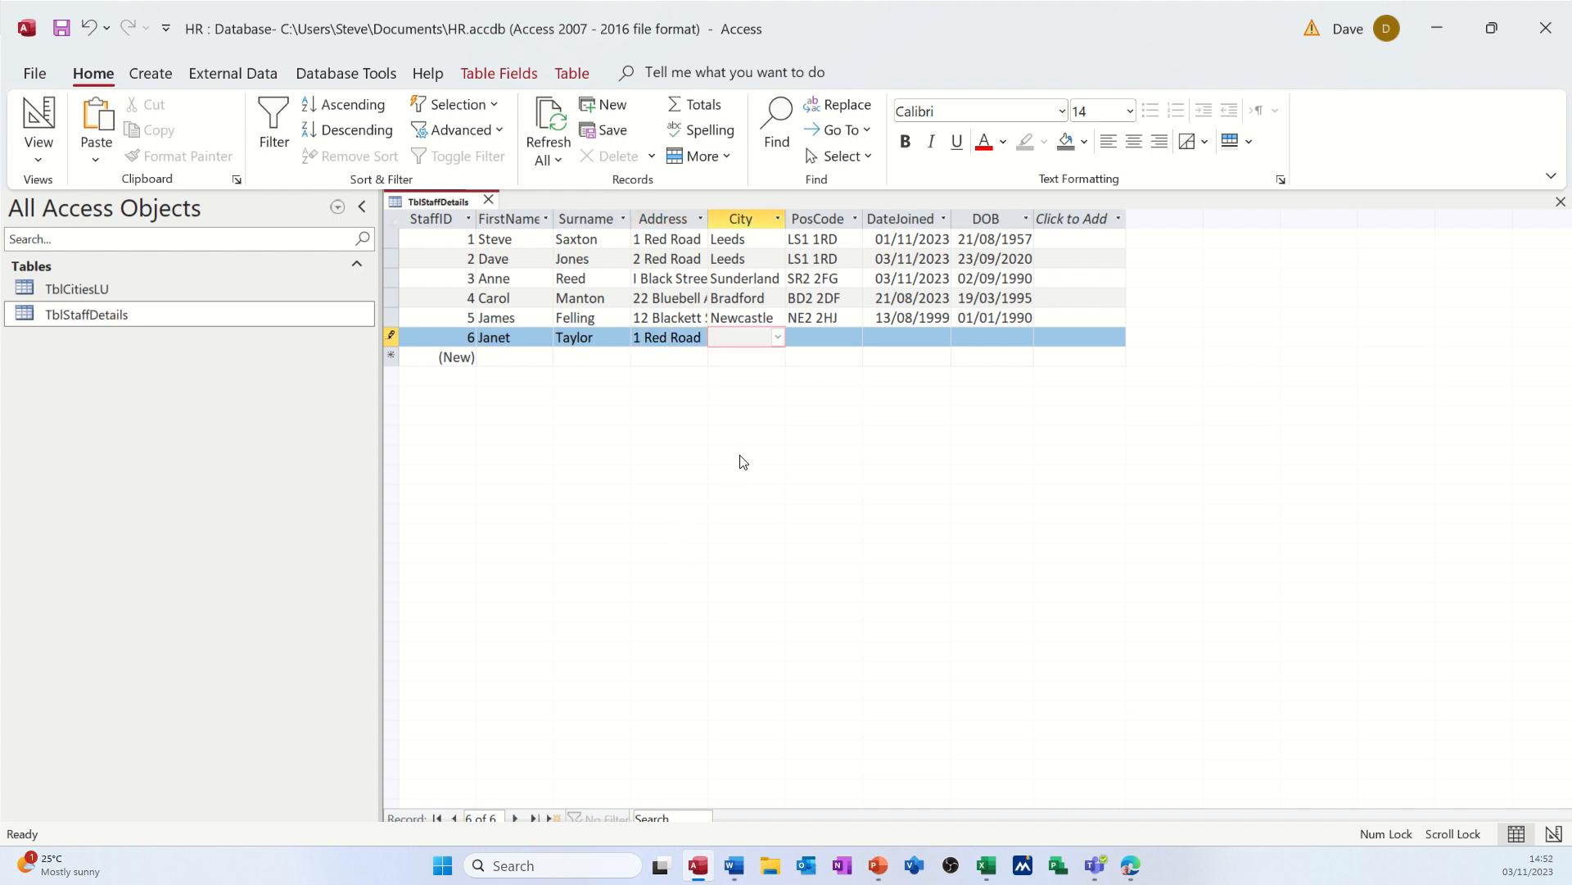
# - Set the new record's City to Derby and fill in its postcode
pyautogui.click(778, 338)
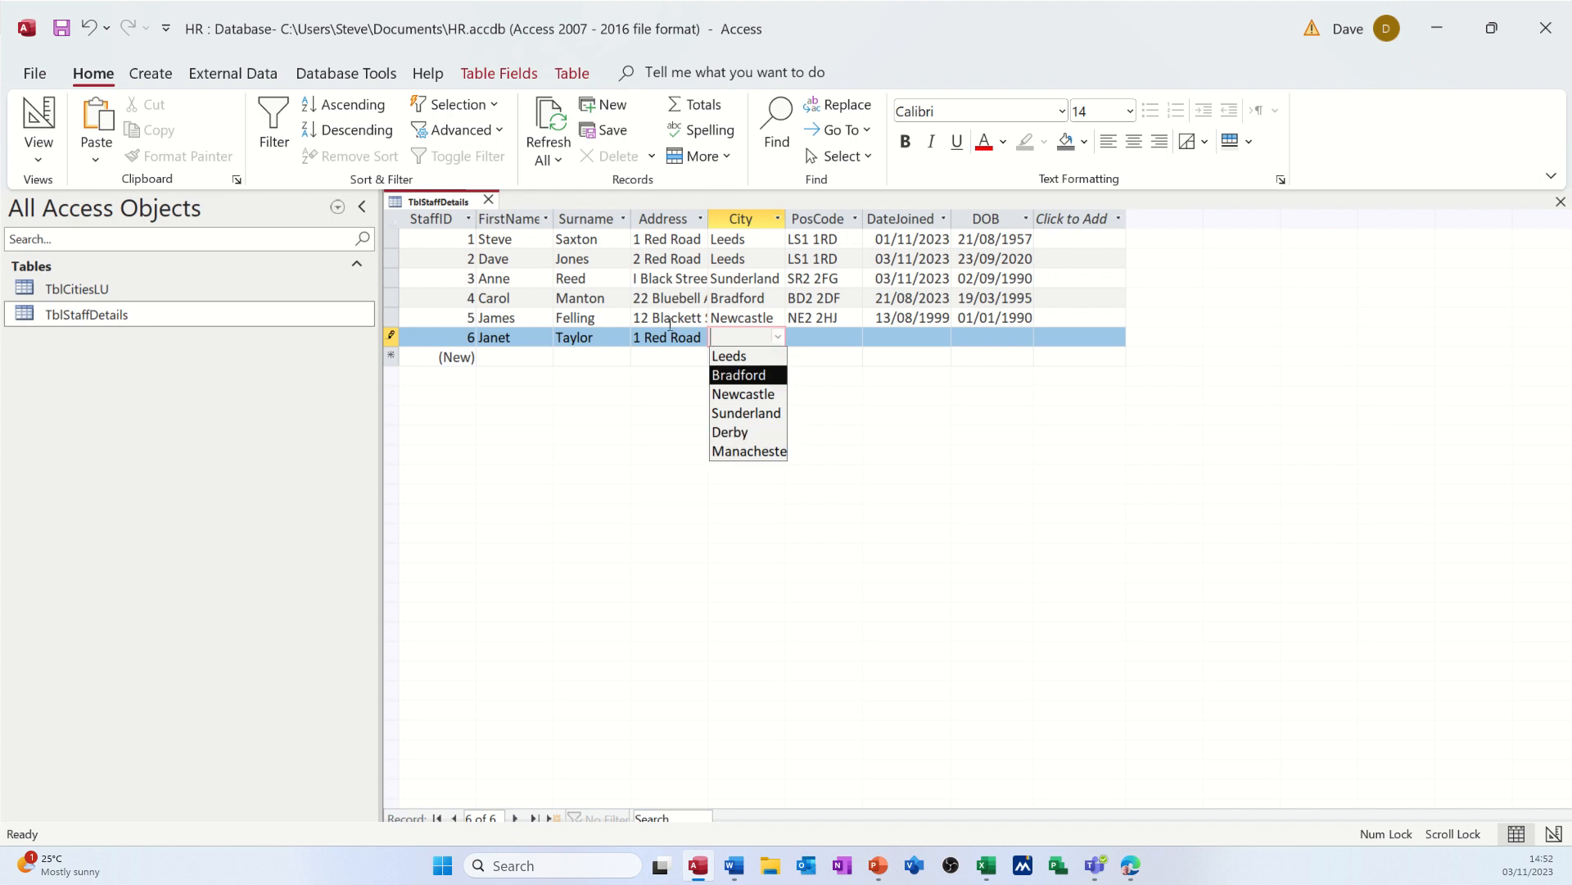
pyautogui.click(684, 336)
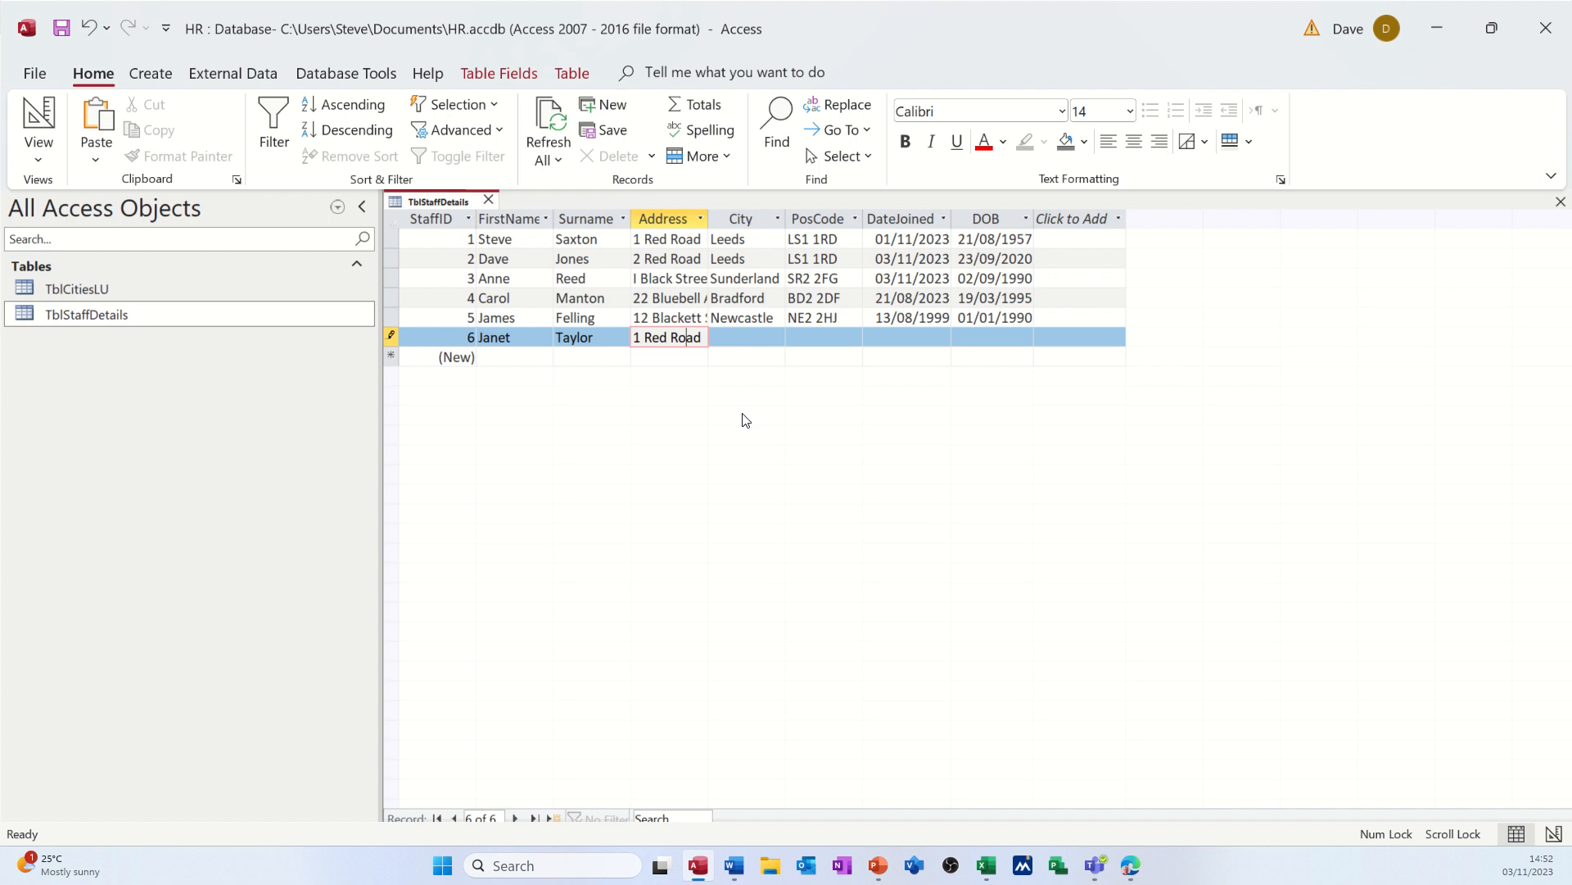
pyautogui.press('Tab')
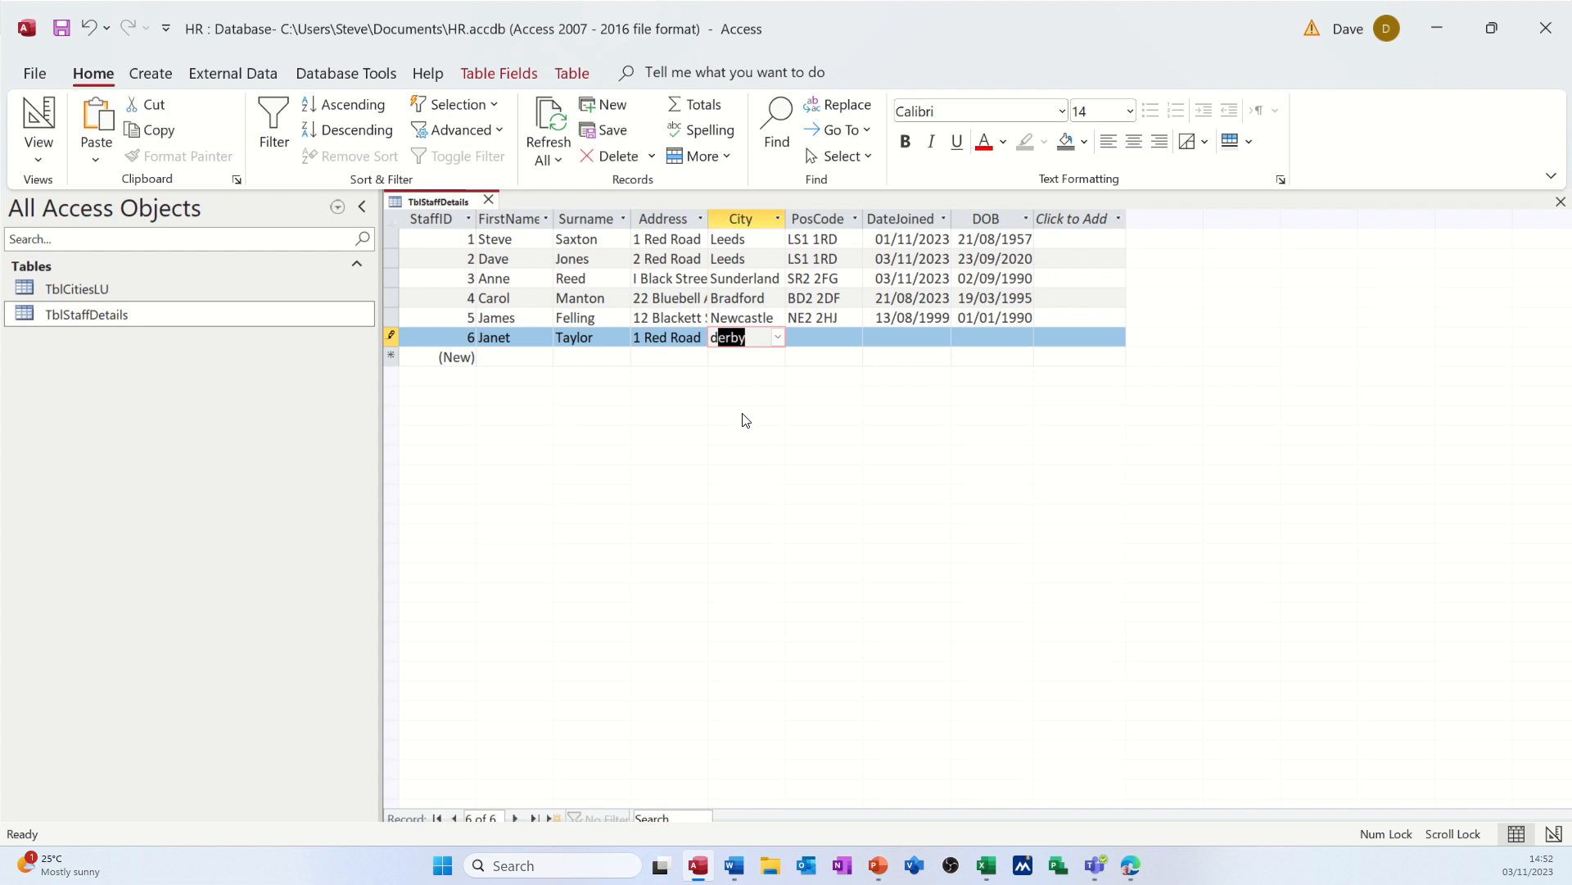
pyautogui.press('Tab')
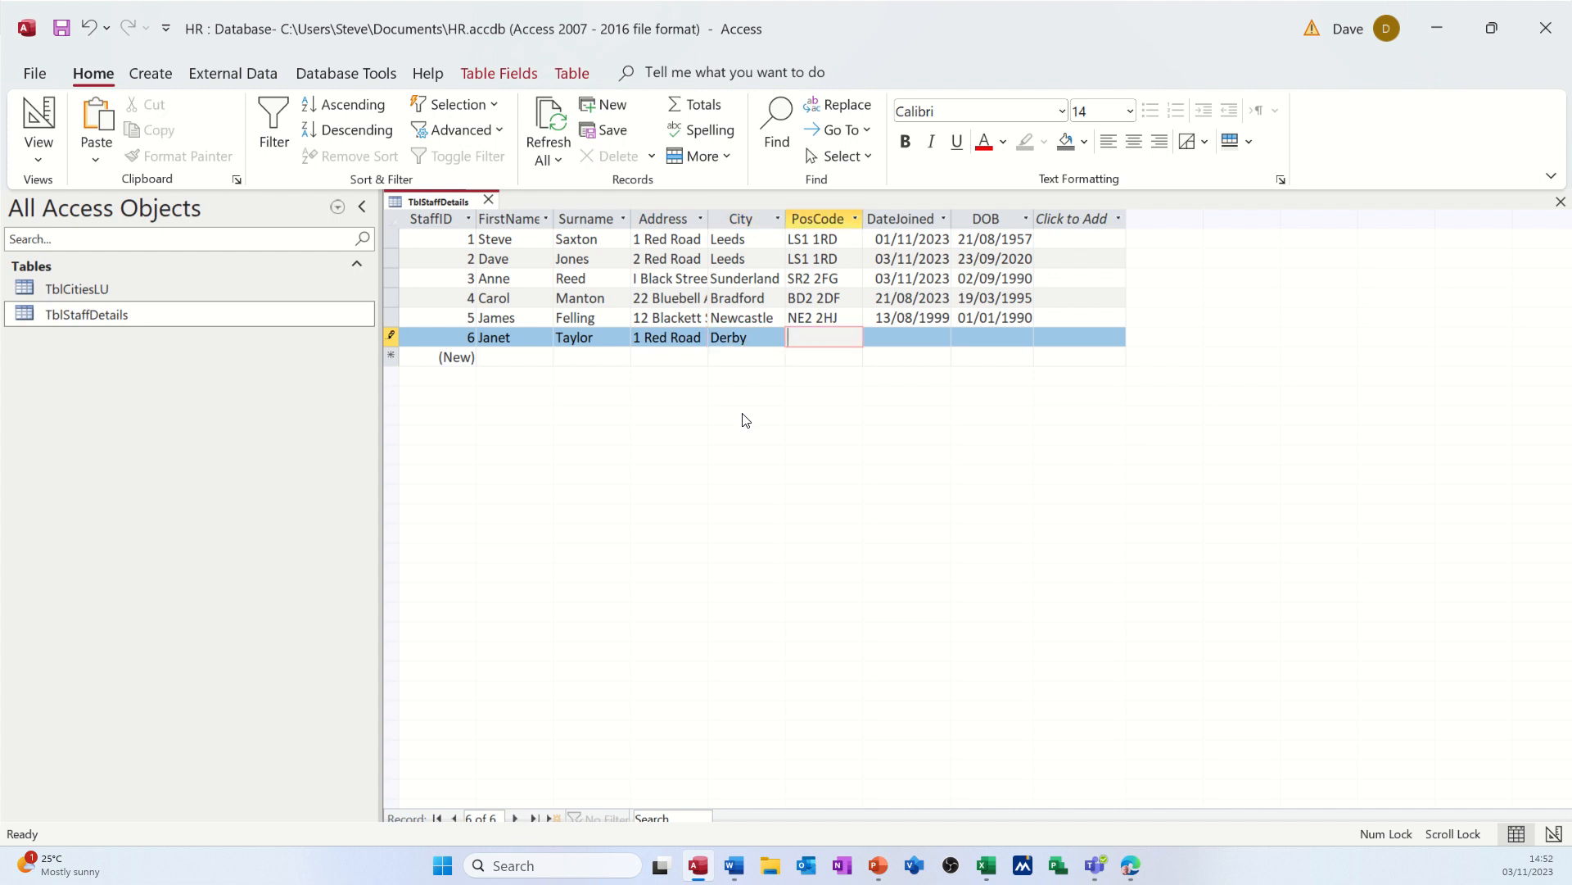
pyautogui.write('DE1 4RF')
pyautogui.press('Tab')
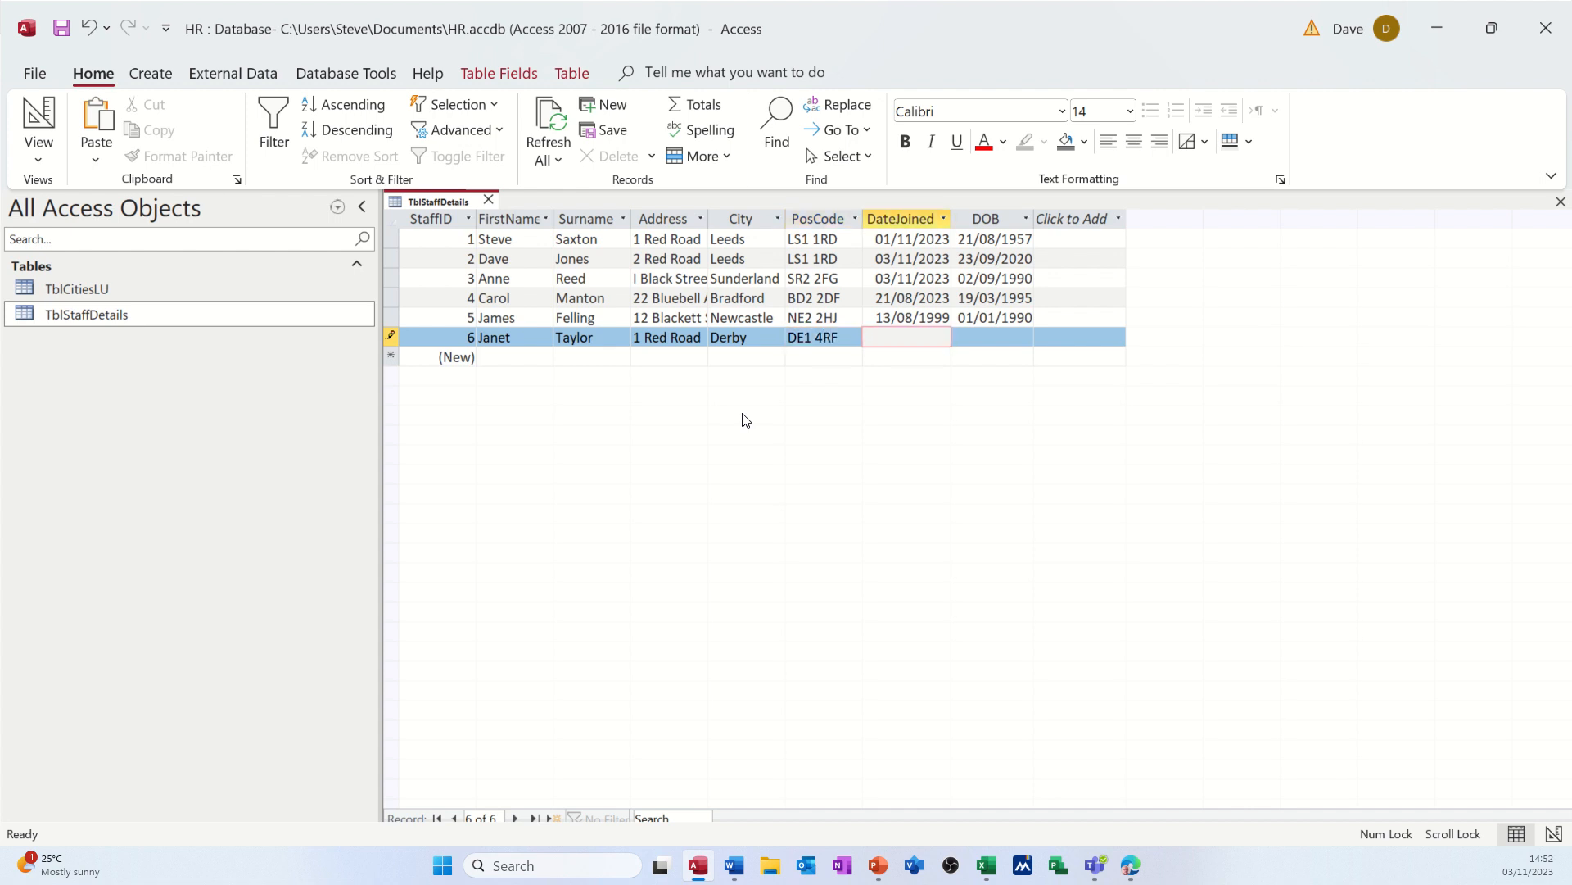
# - Set the new record's DateJoined to 03/11/2023 and complete the record with the date of birth
pyautogui.hotkey('ctrl', ';')
pyautogui.press('Tab')
pyautogui.write('01/0')
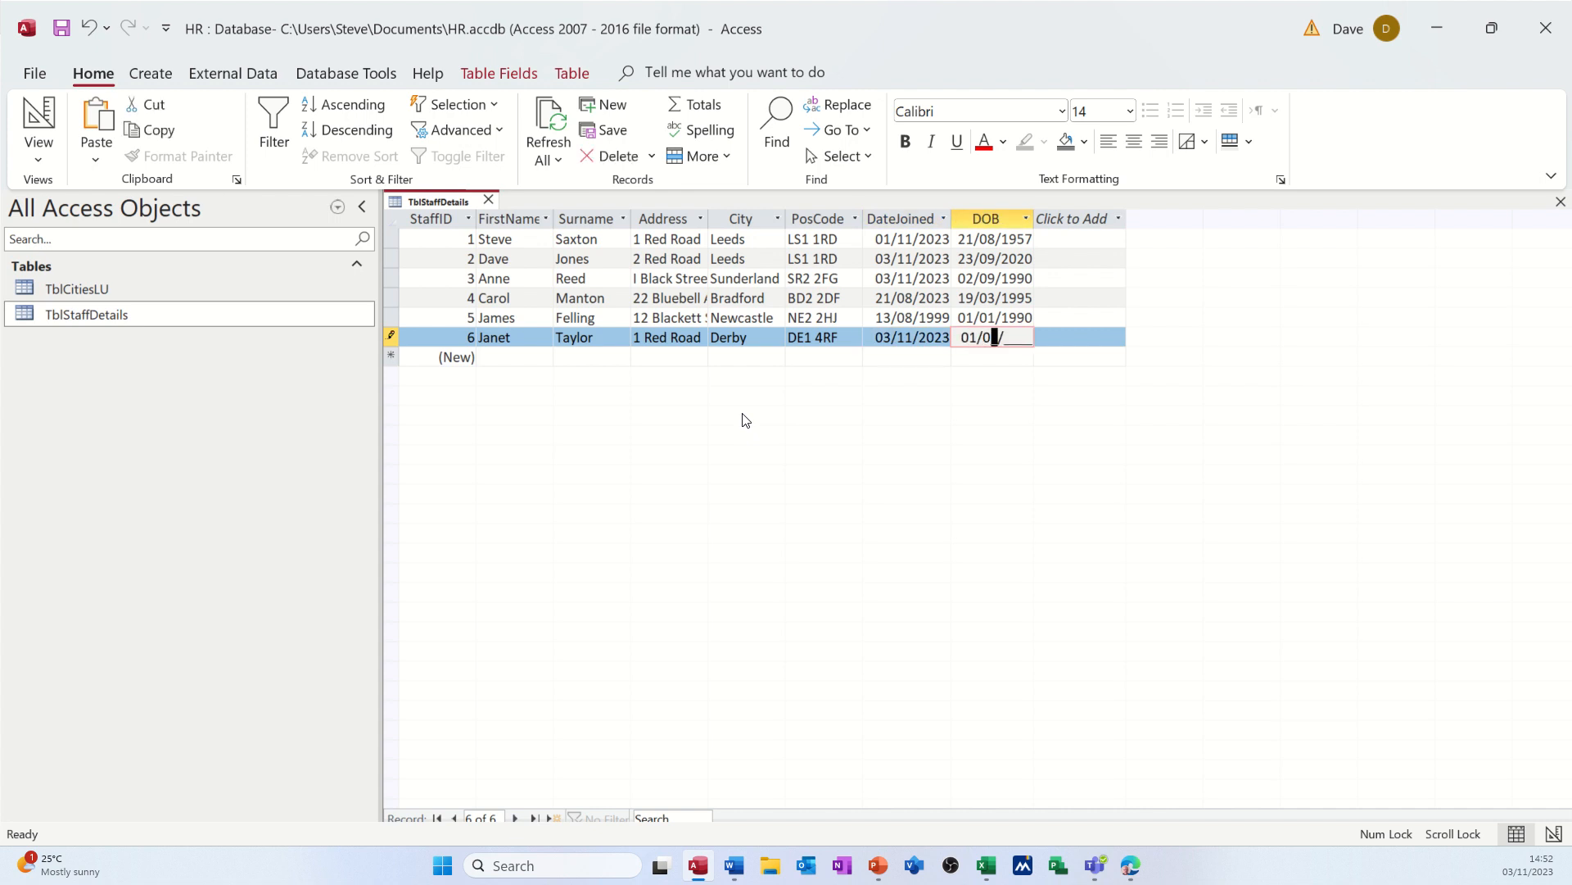
pyautogui.write('1/2000')
pyautogui.press('Tab')
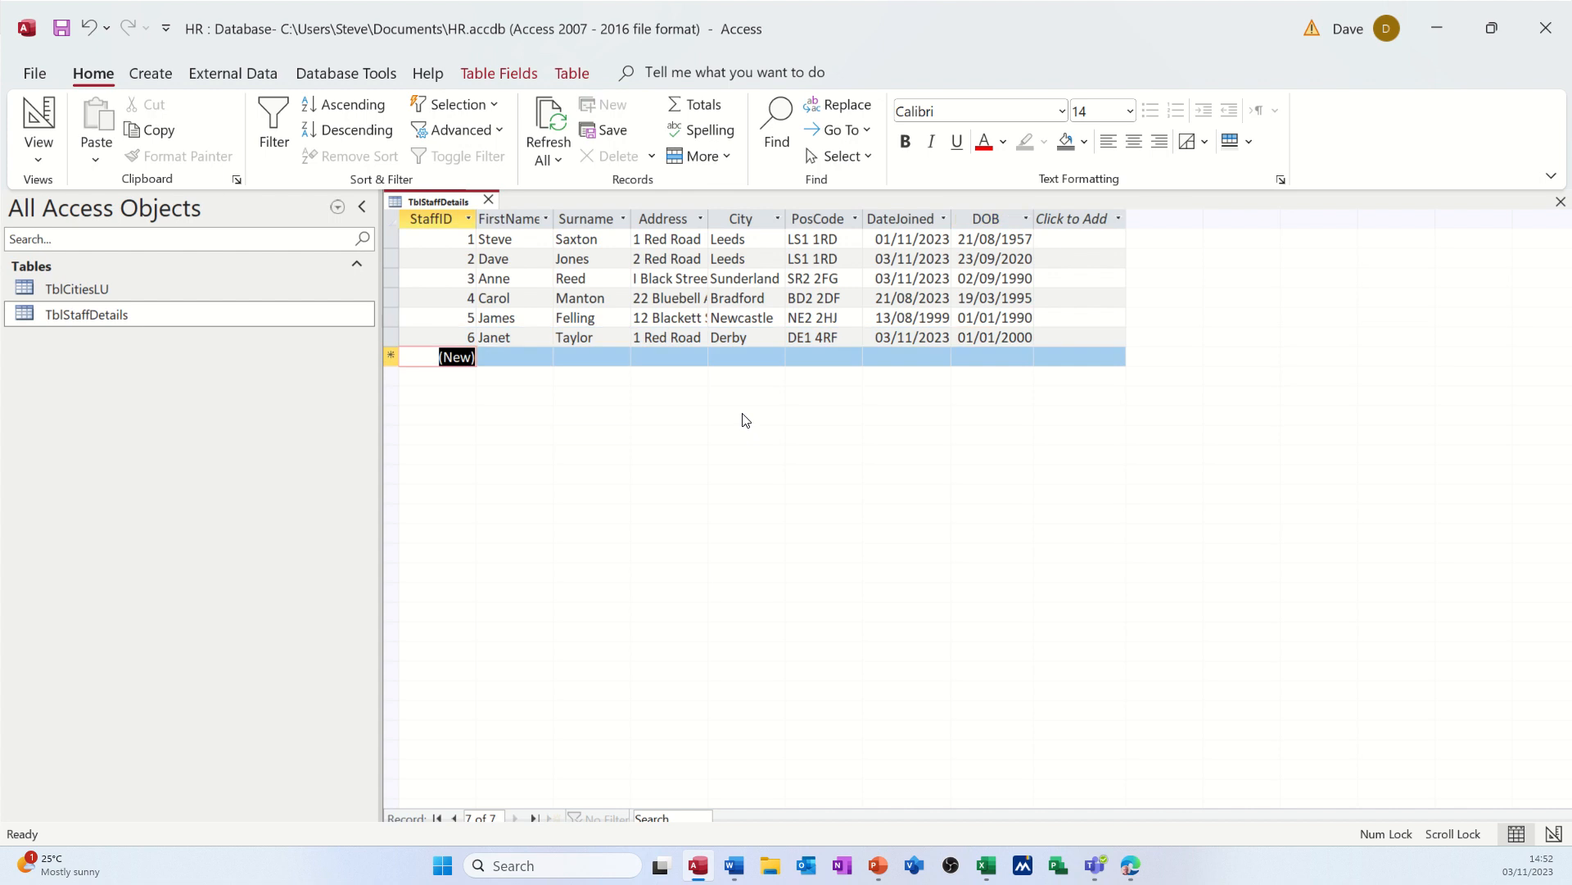
# - Replace the last record's City with the unlisted value Glasgow and commit the record
pyautogui.click(759, 344)
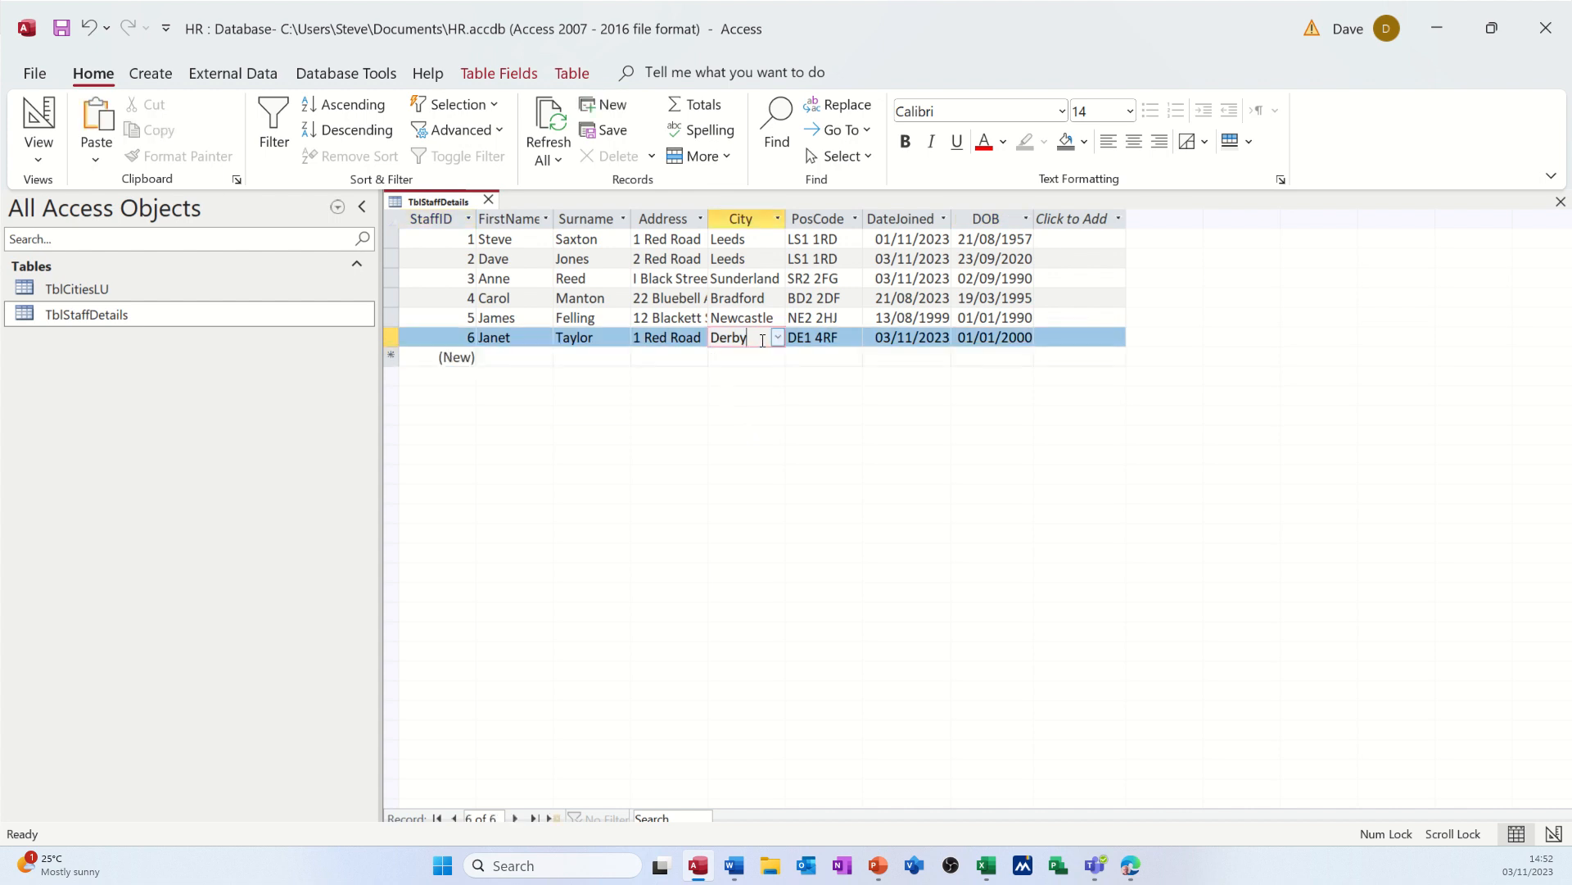
pyautogui.click(778, 343)
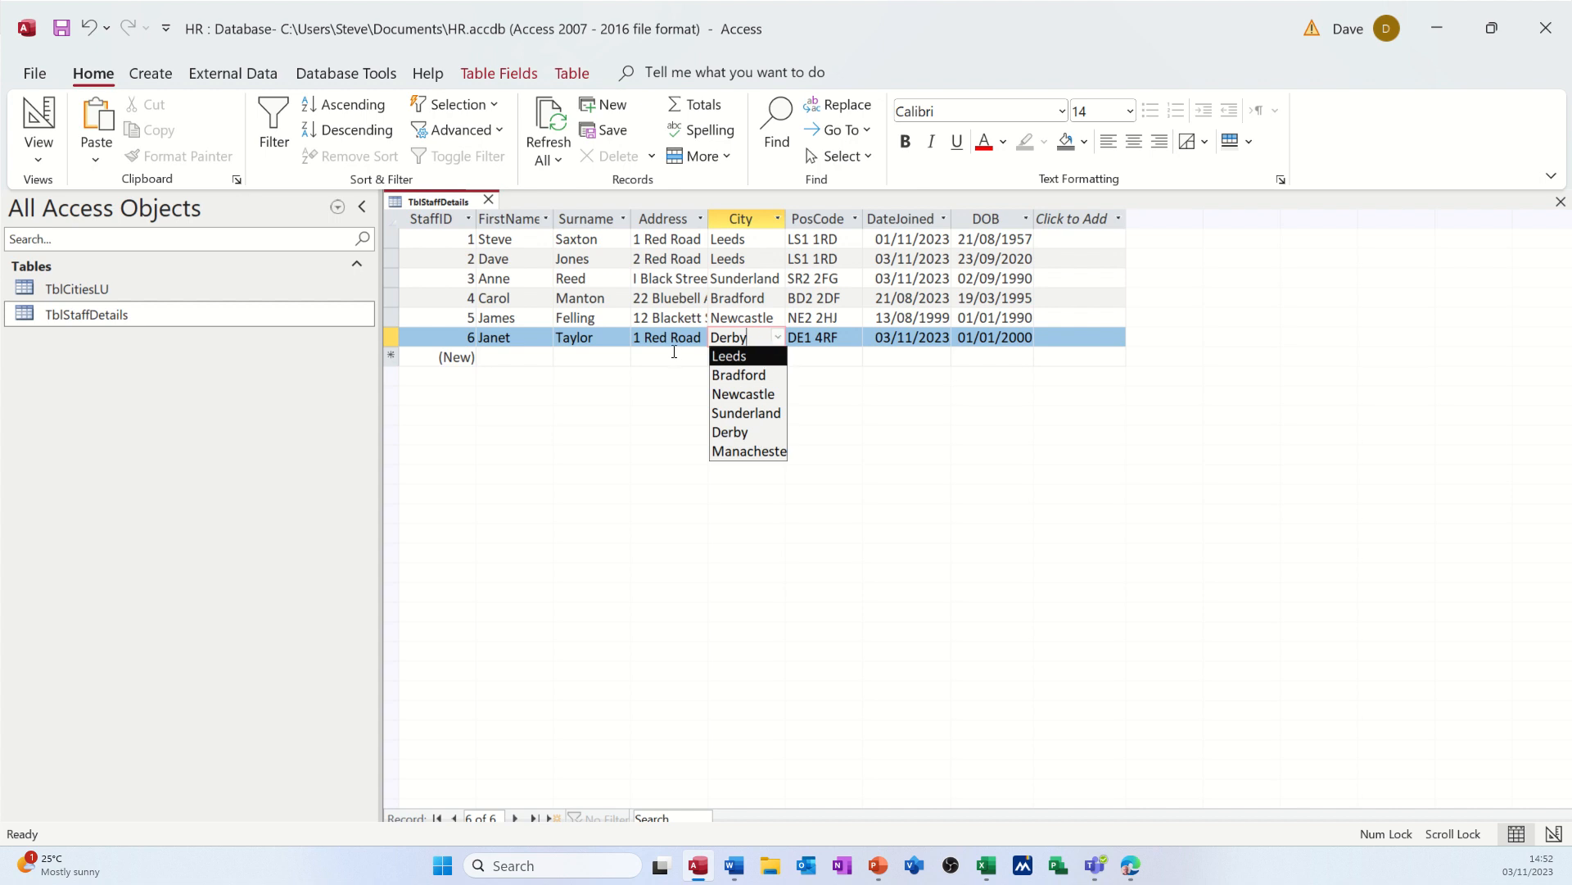
pyautogui.moveTo(748, 337); pyautogui.dragTo(707, 338)
pyautogui.write('Gla')
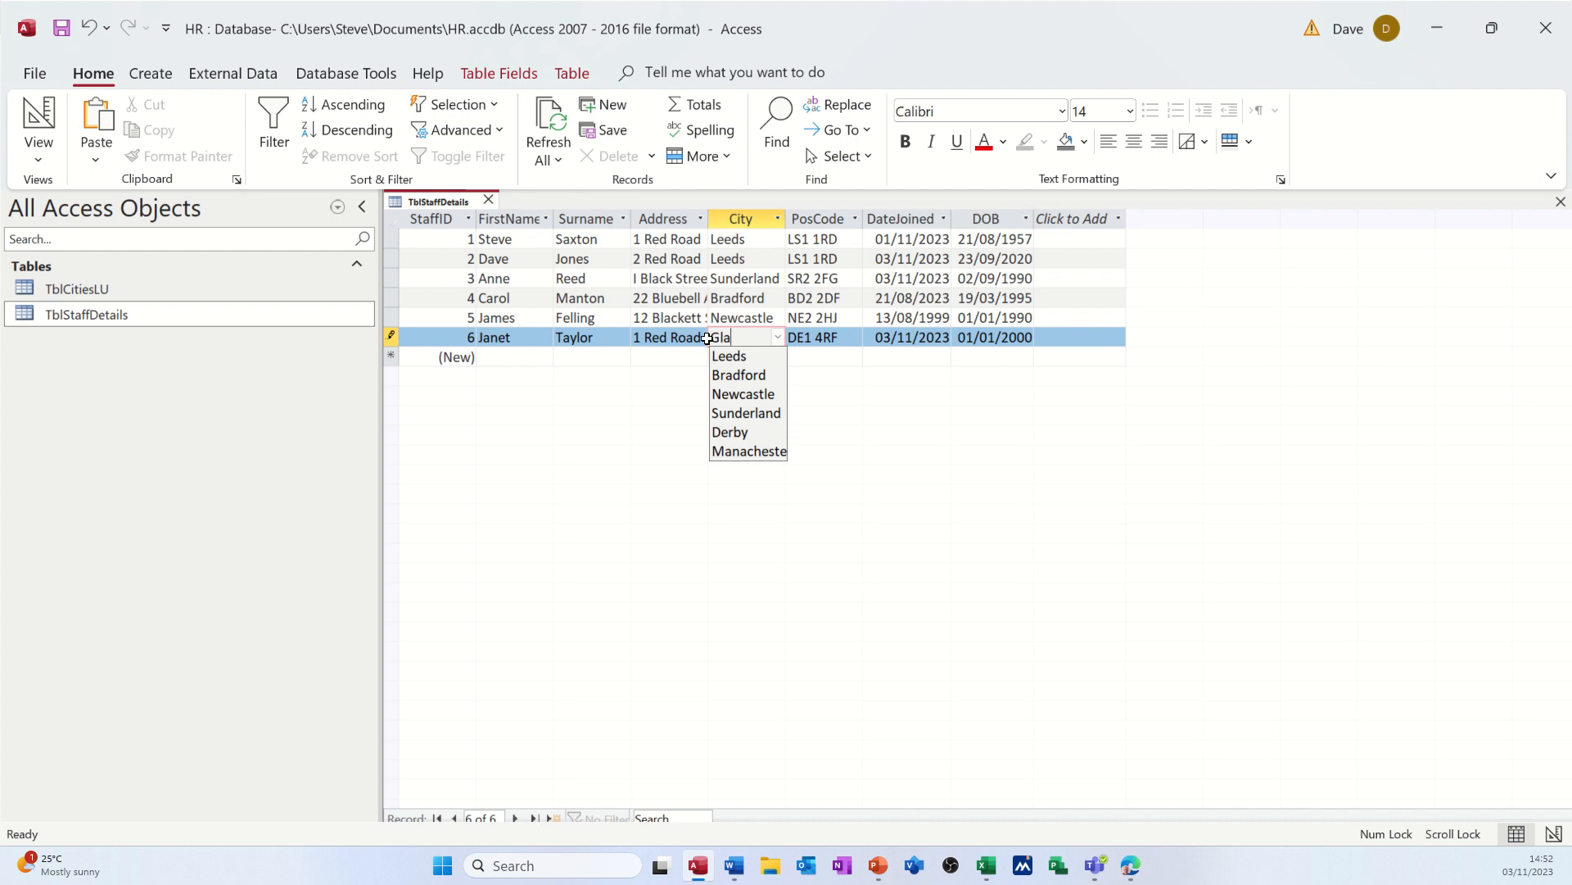
pyautogui.write('sgow')
pyautogui.click(686, 336)
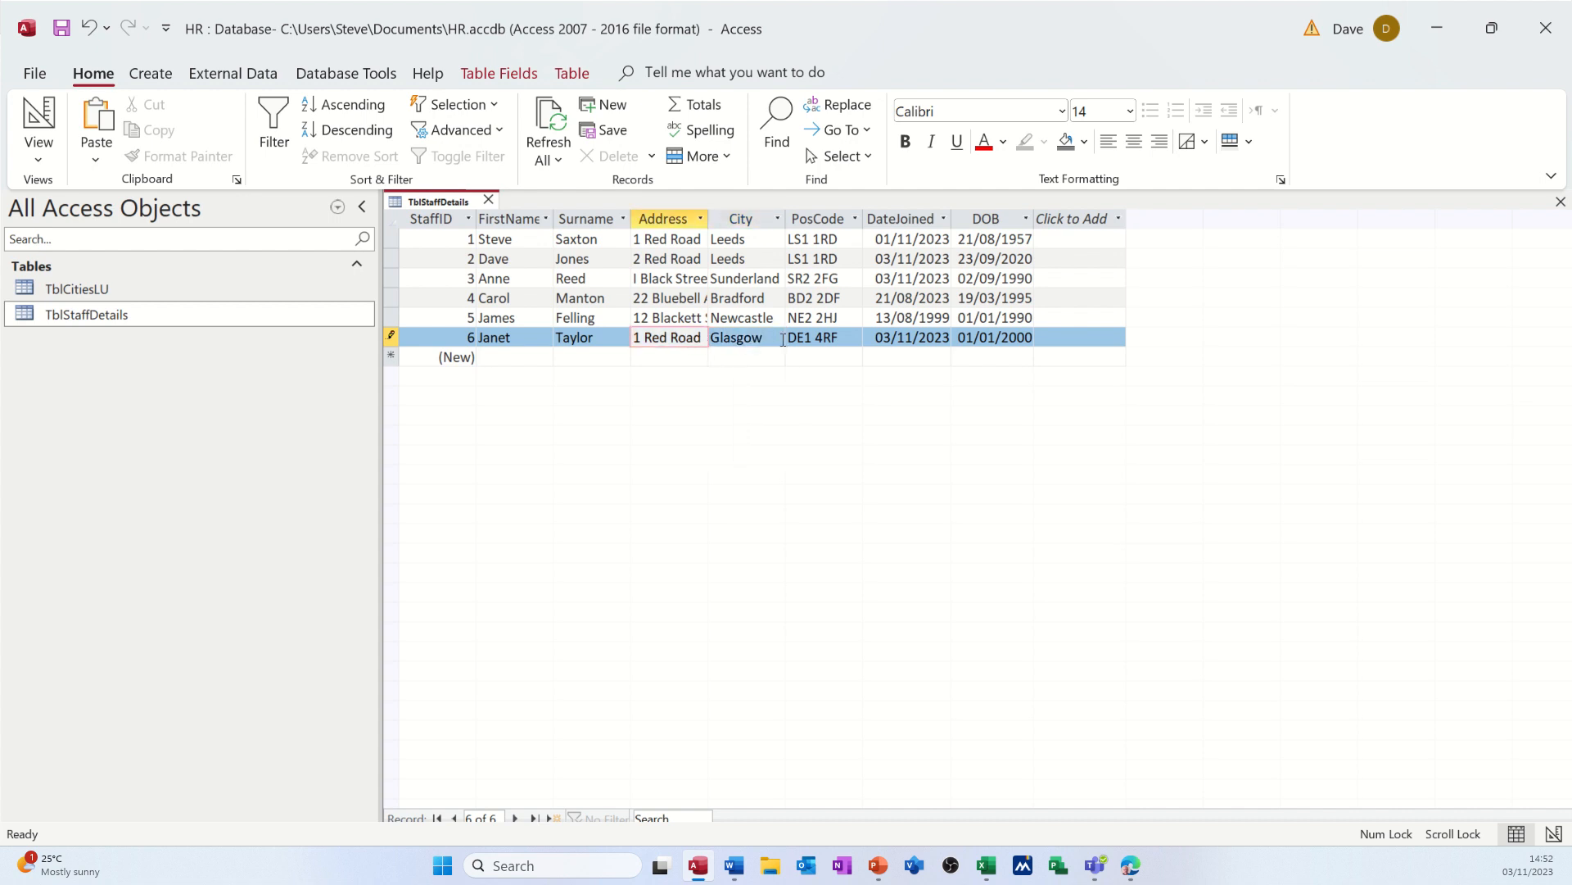
pyautogui.click(754, 354)
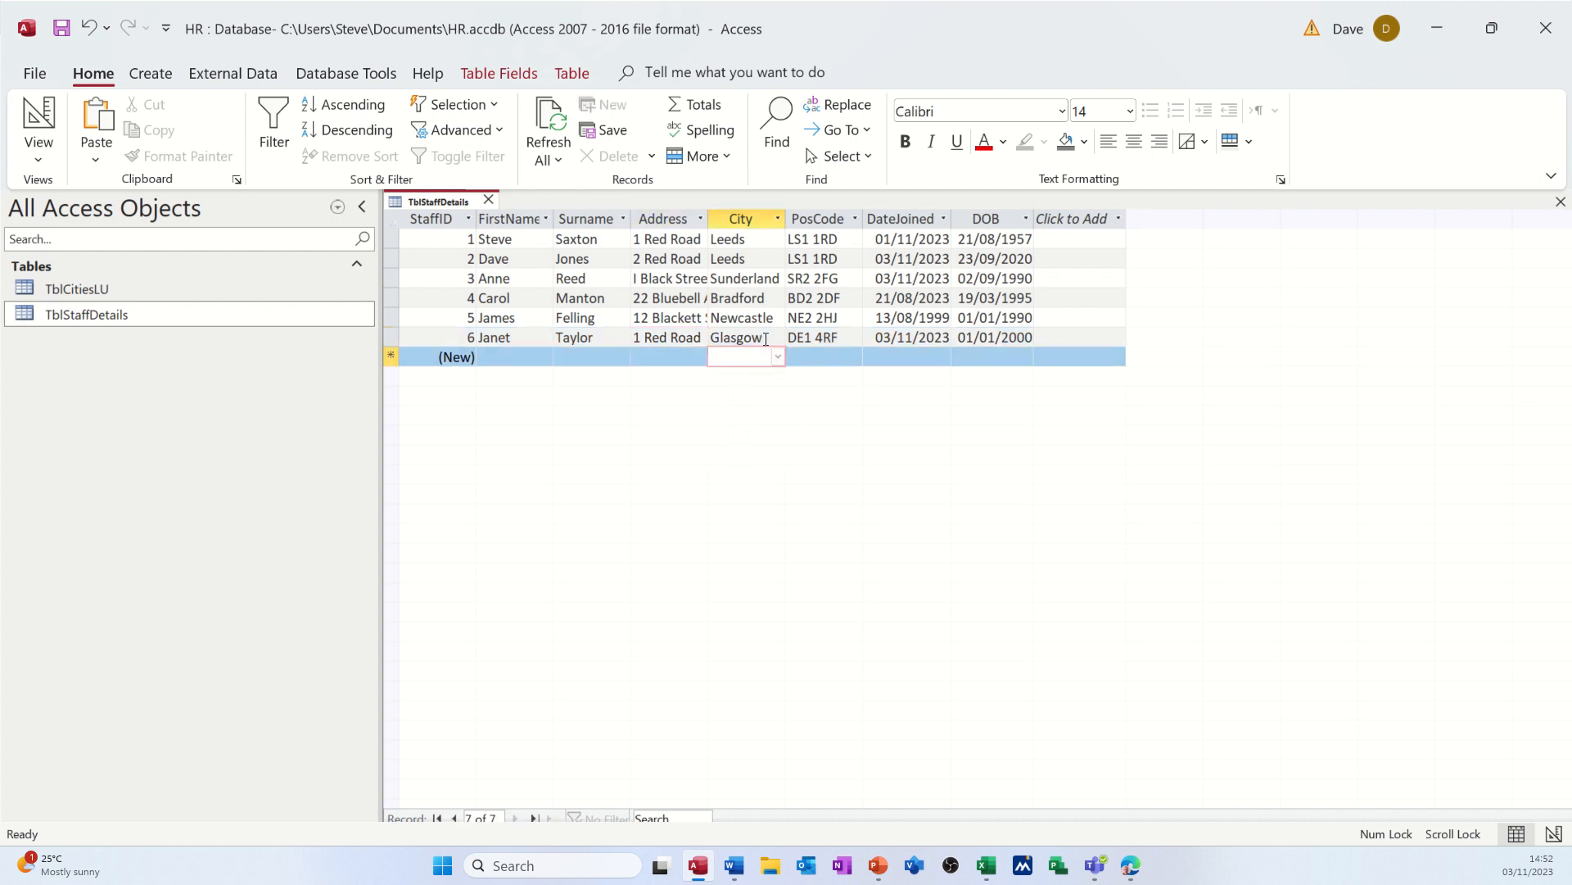
# - Select Derby from the lookup list as the last record's City and commit the record
pyautogui.click(765, 339)
pyautogui.click(779, 339)
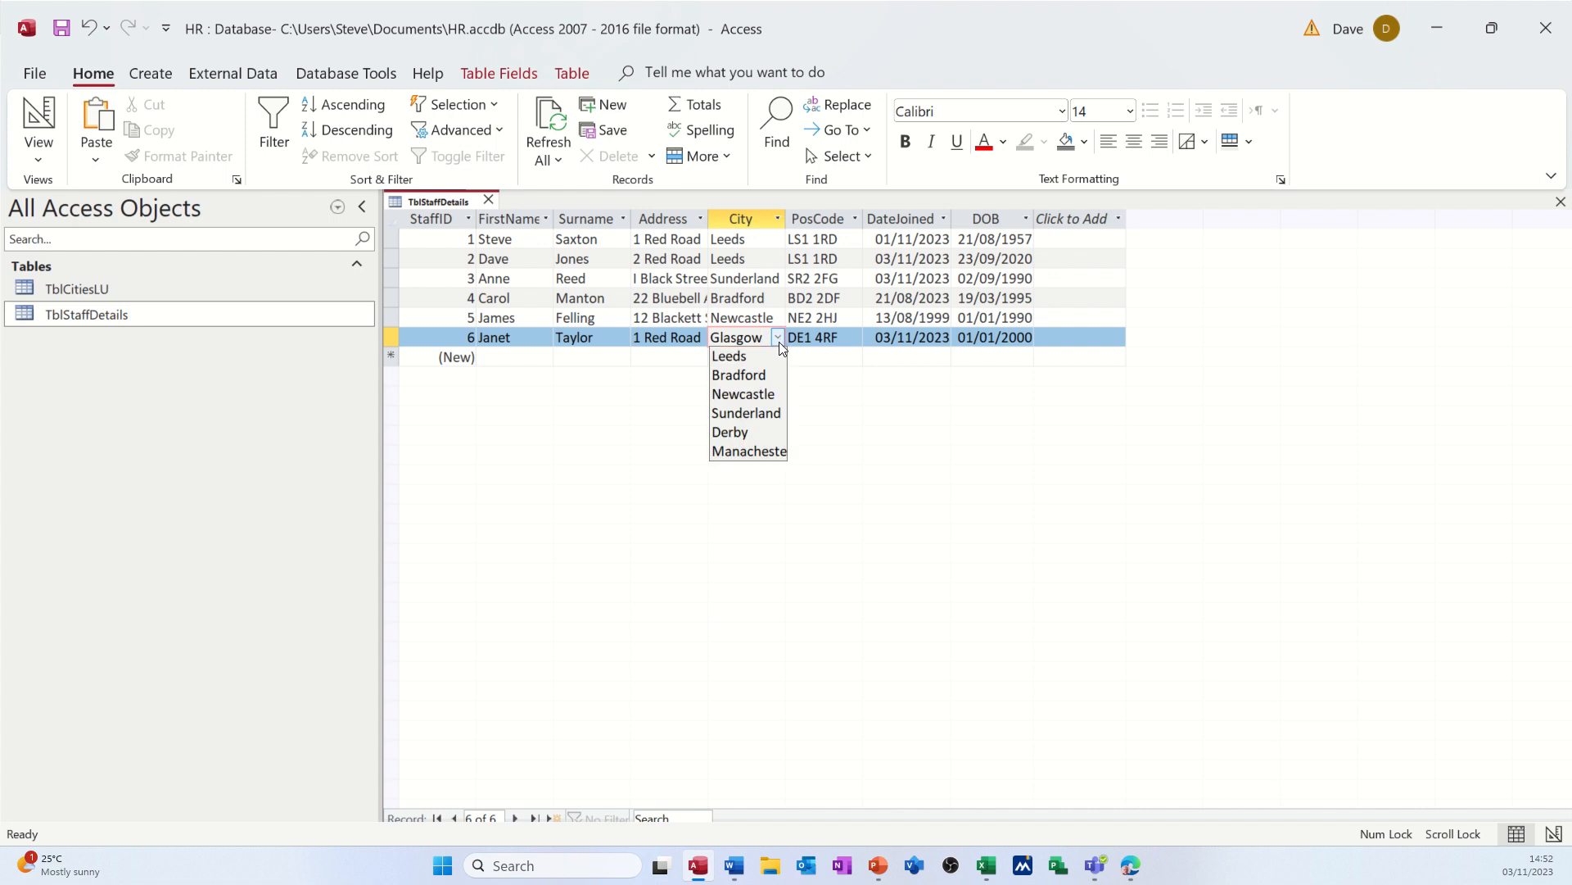
pyautogui.click(742, 432)
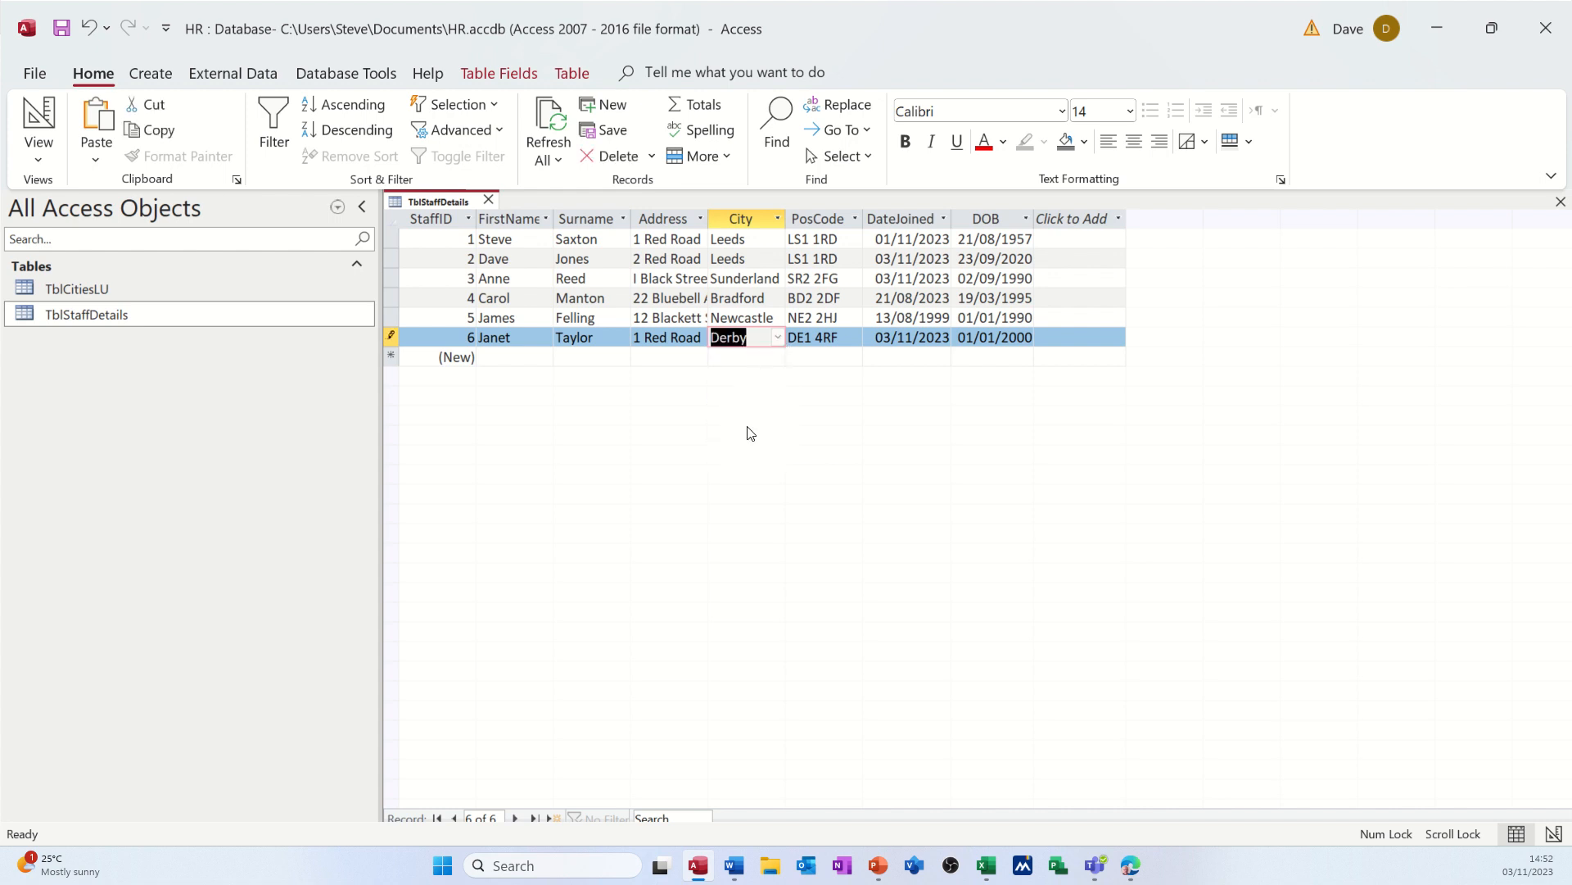
pyautogui.click(688, 359)
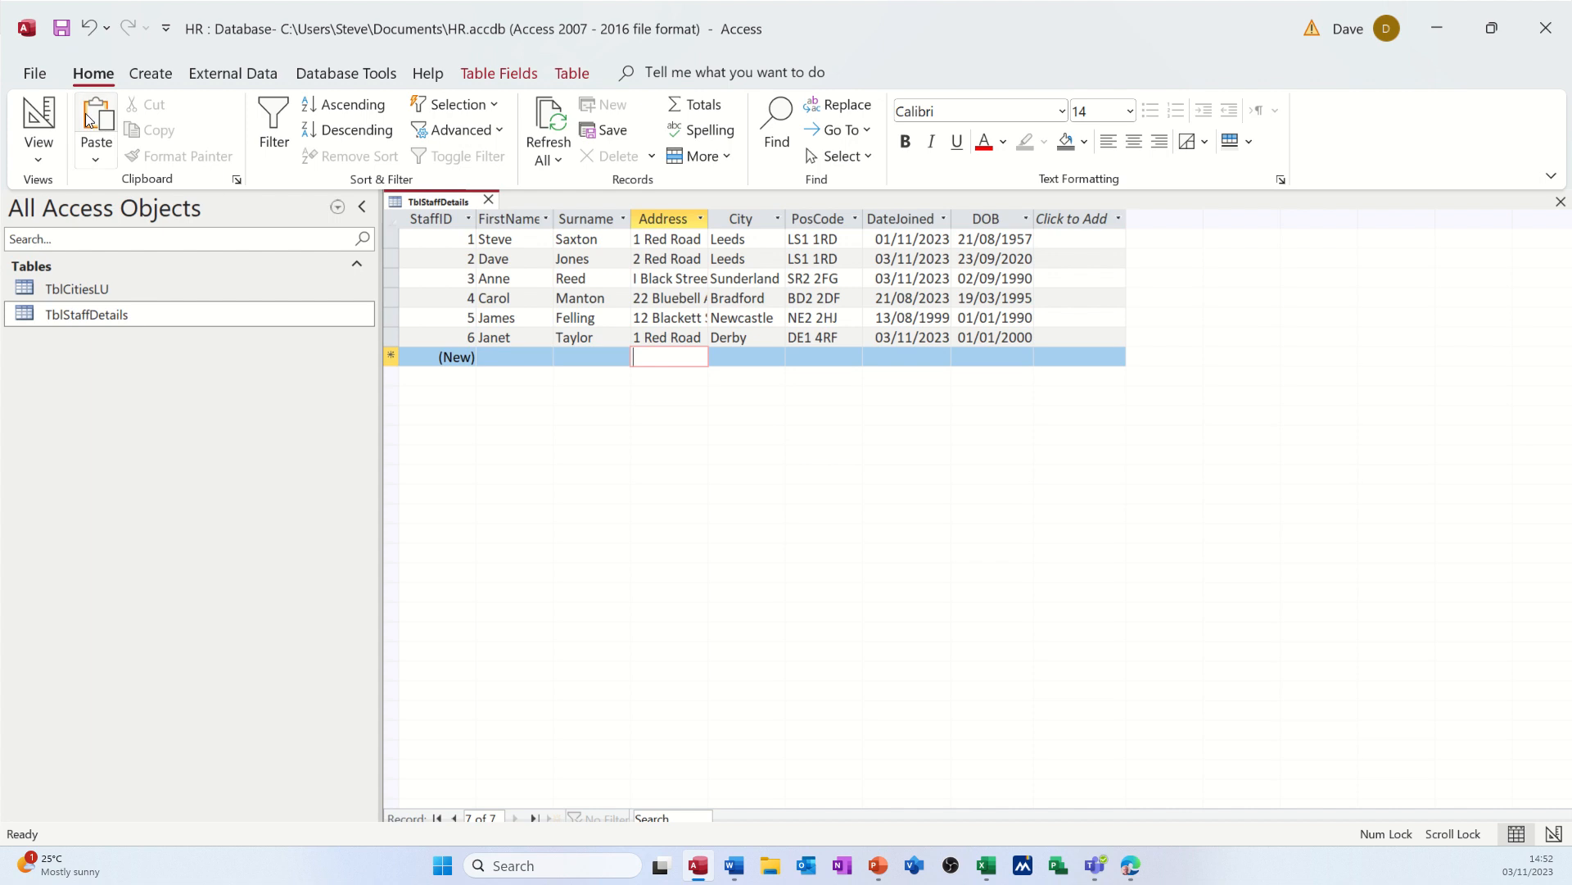
# - Set the City field's Limit To List property to Yes in Design view, and save the table before returning to Datasheet view
pyautogui.click(47, 110)
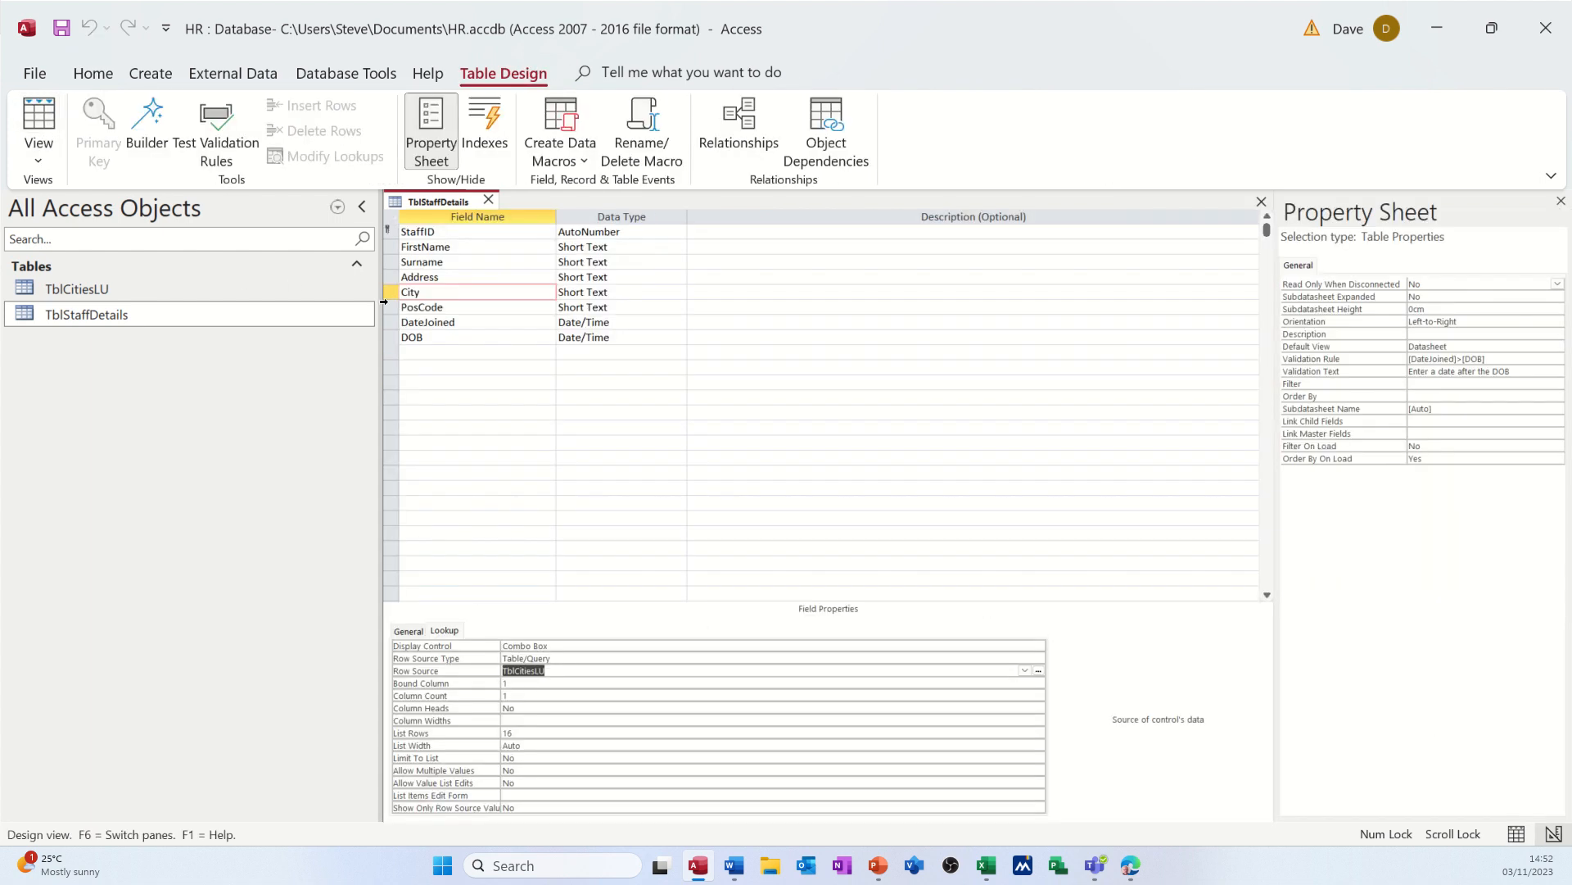
pyautogui.click(449, 633)
pyautogui.click(521, 758)
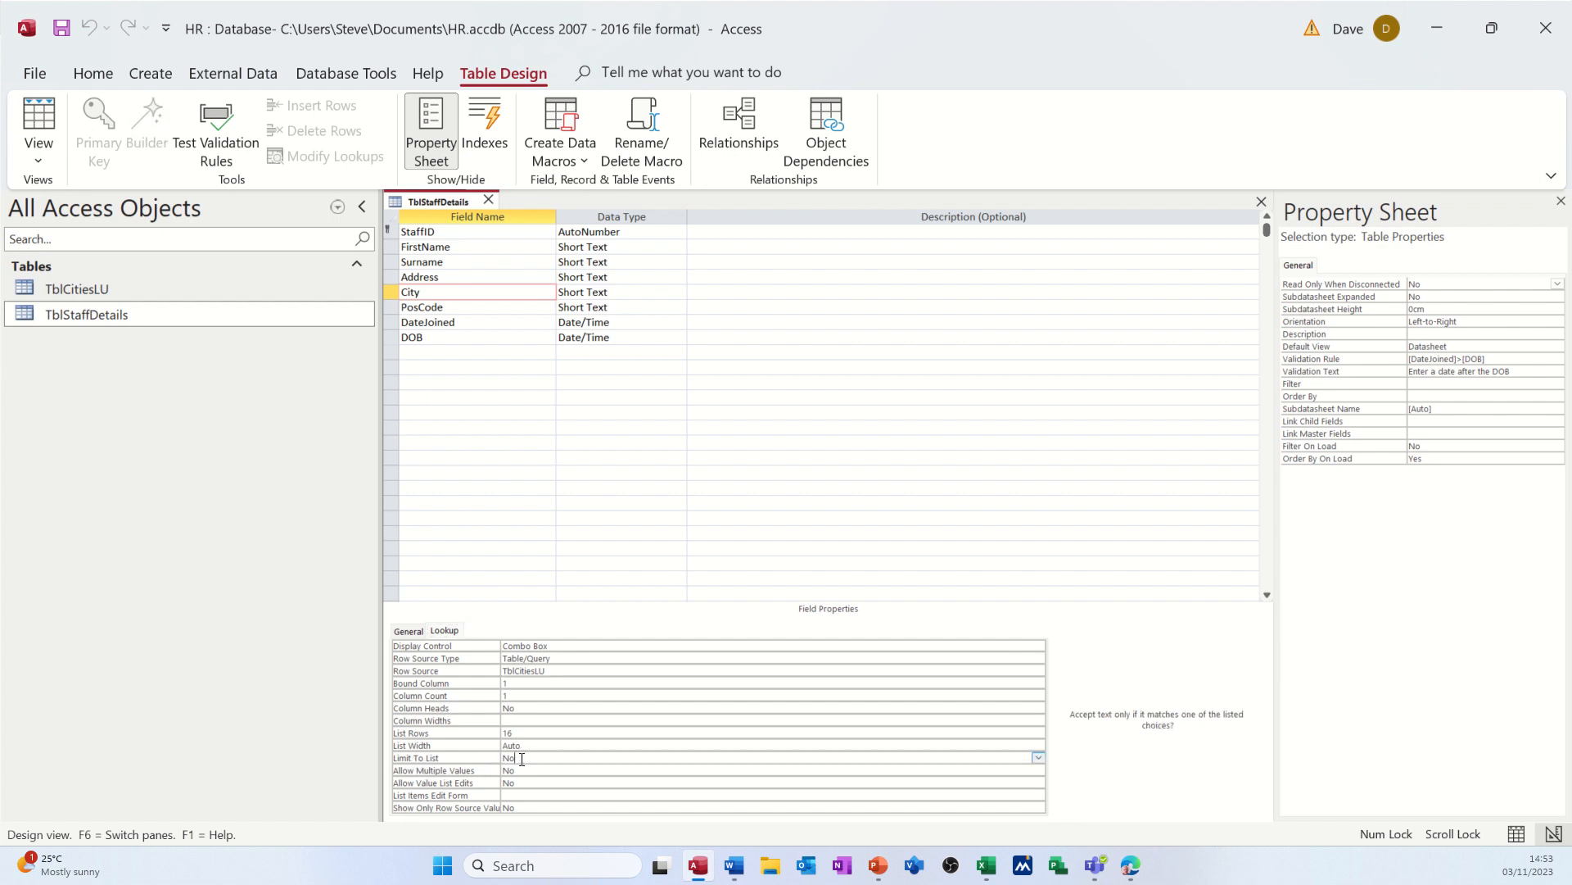
pyautogui.click(1038, 758)
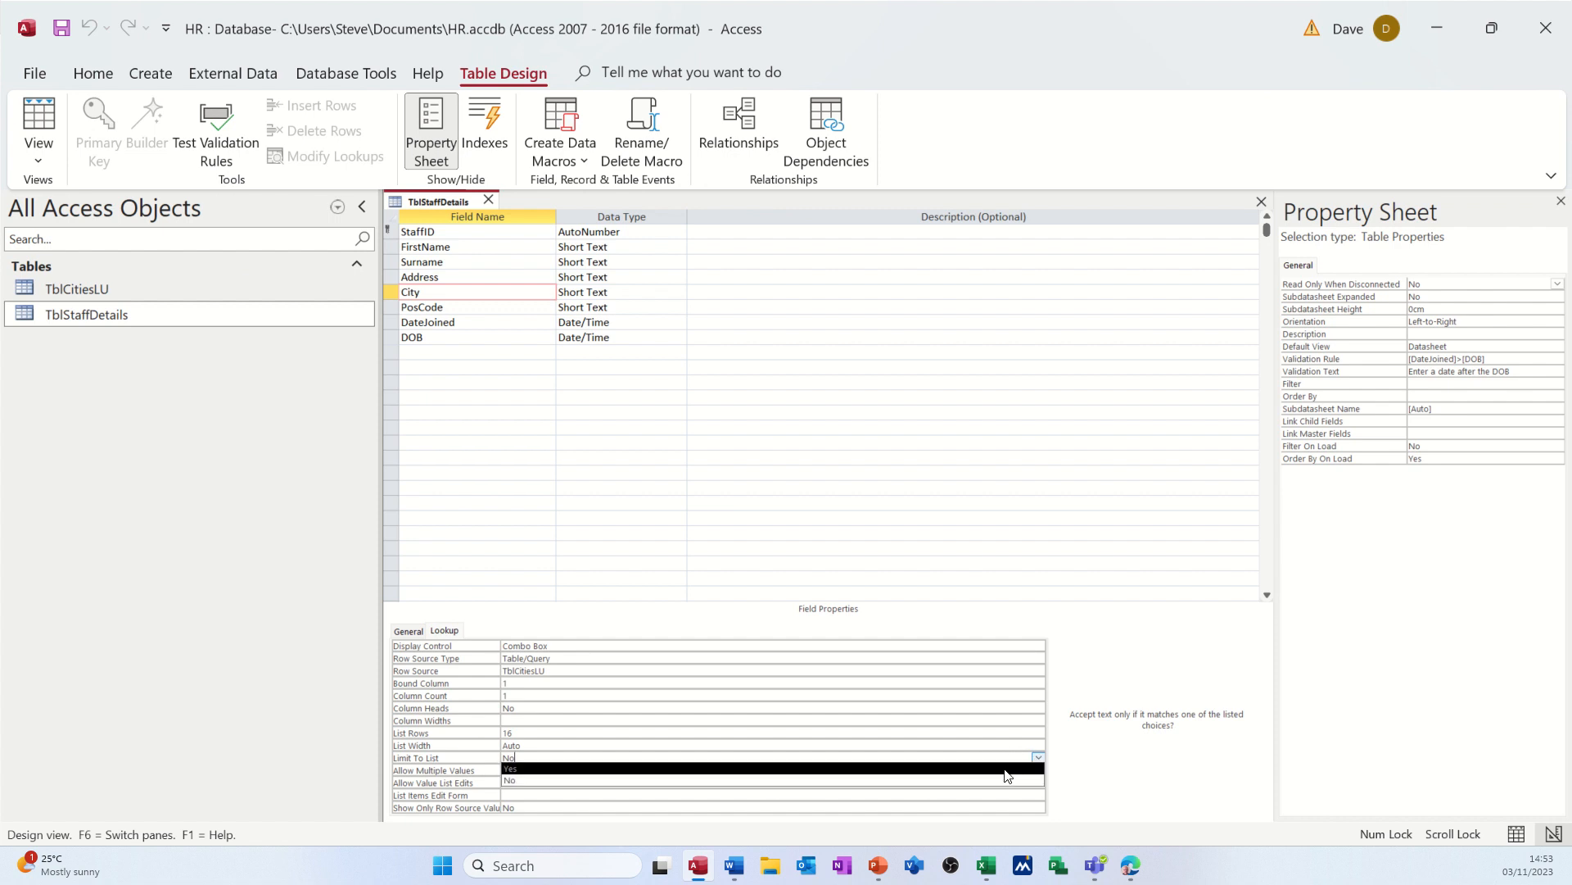
pyautogui.click(1006, 768)
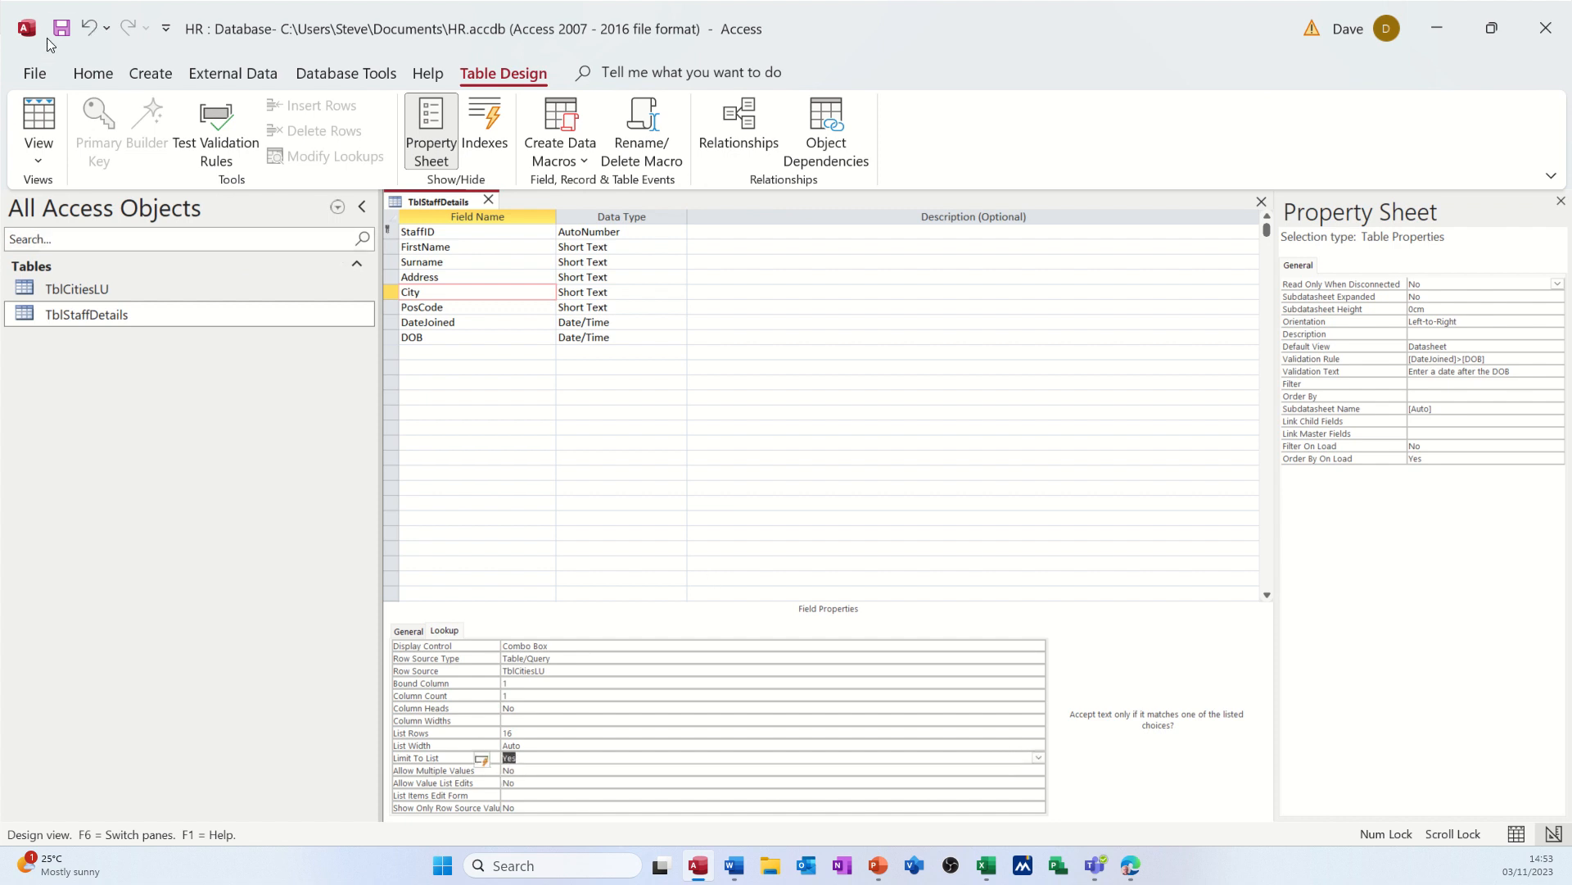
pyautogui.click(38, 119)
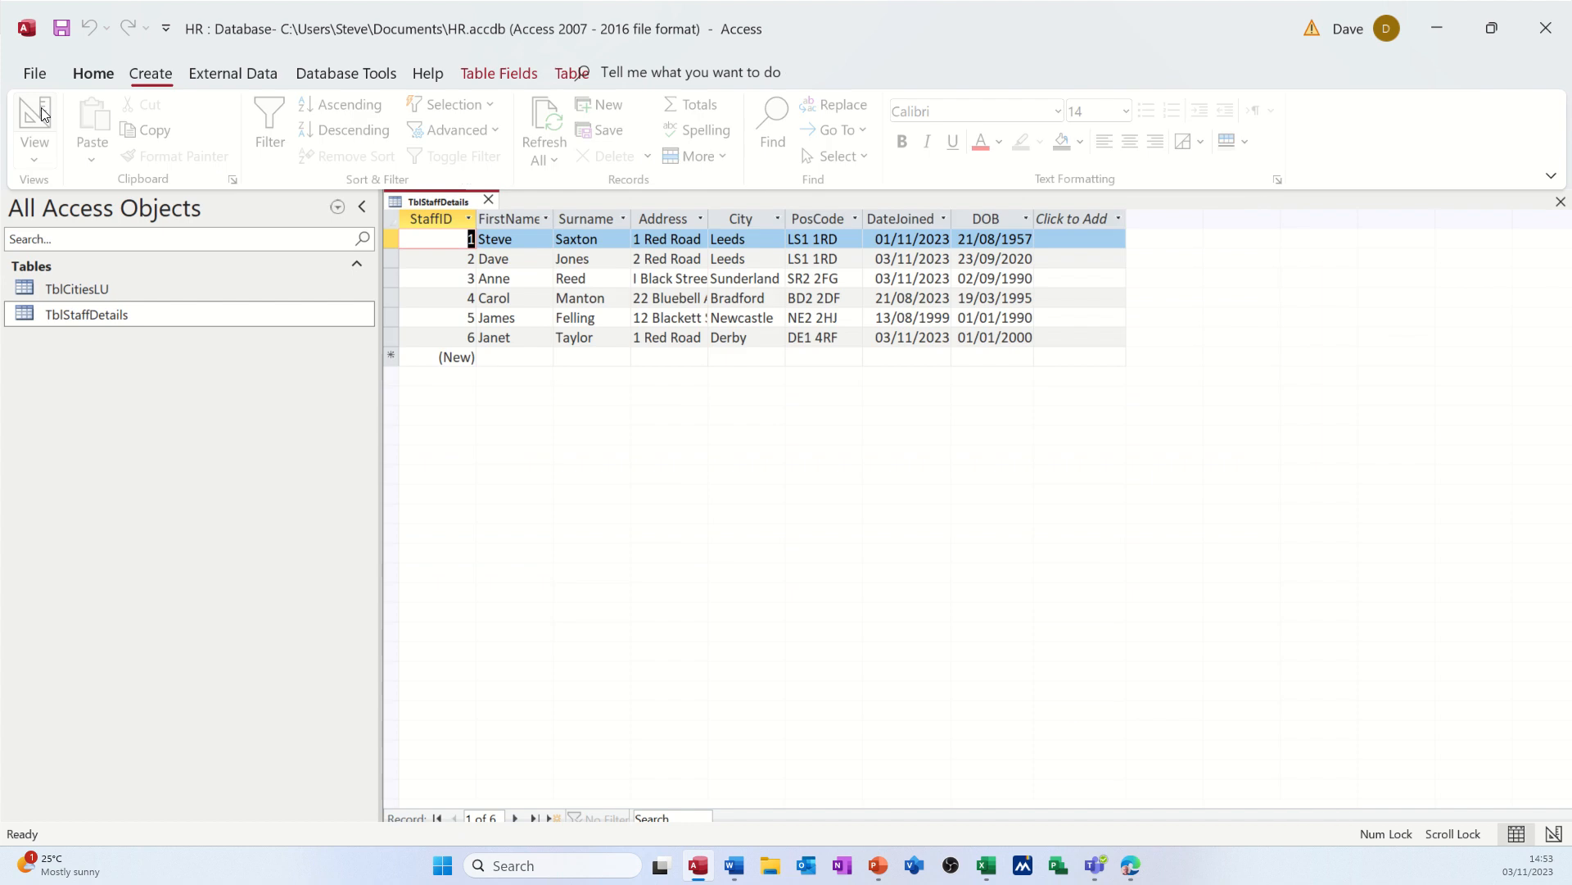
# - Try to enter Glasgow as the last record's City, and select Derby from the lookup list instead
pyautogui.click(754, 338)
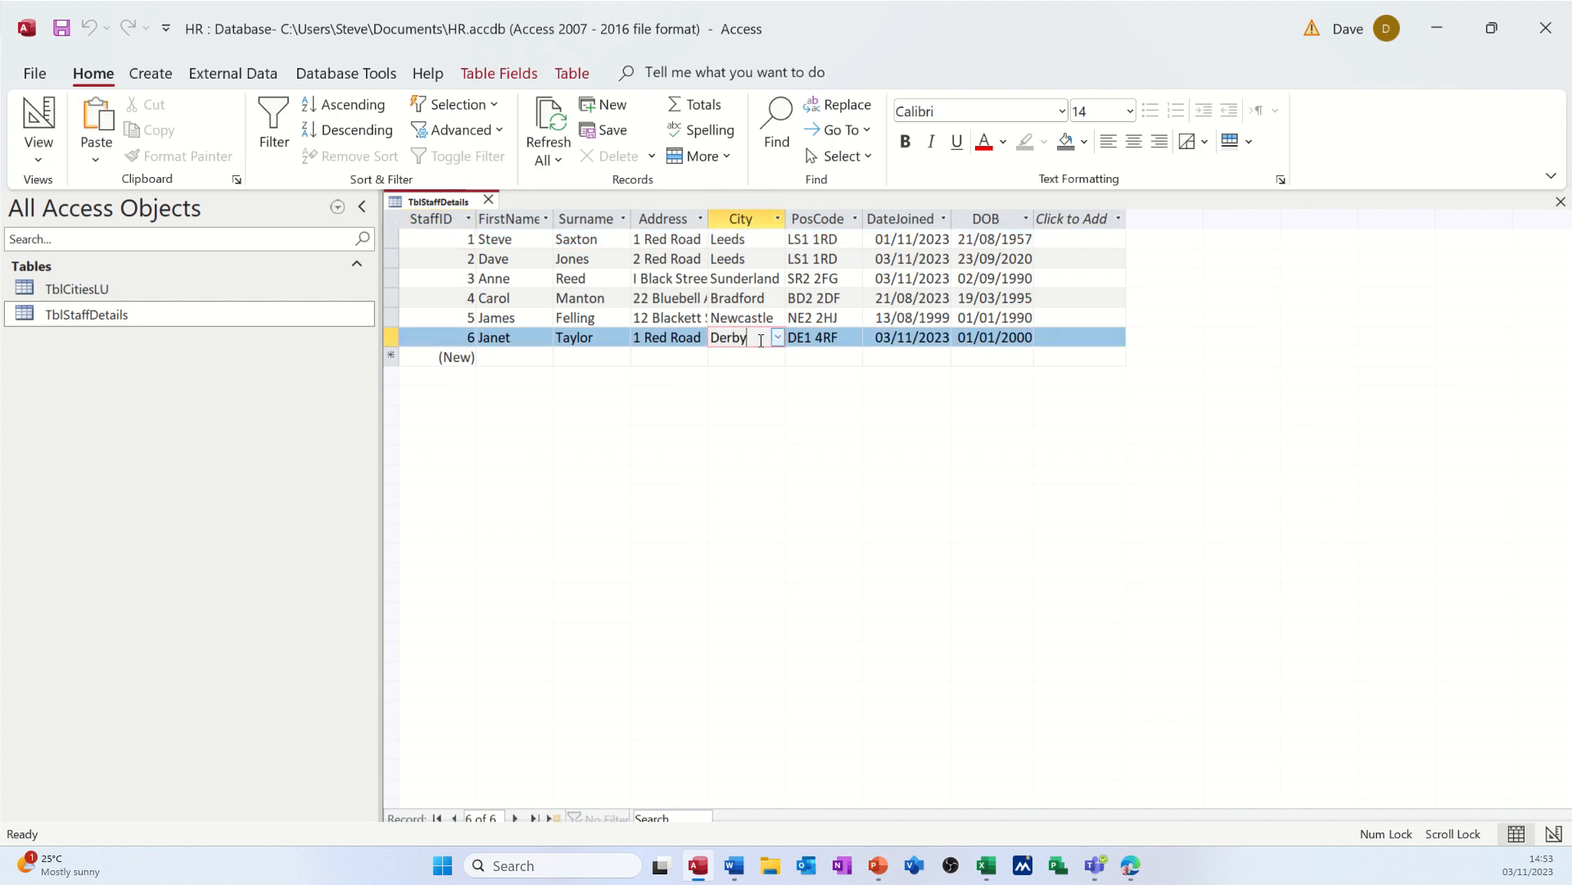
pyautogui.click(777, 338)
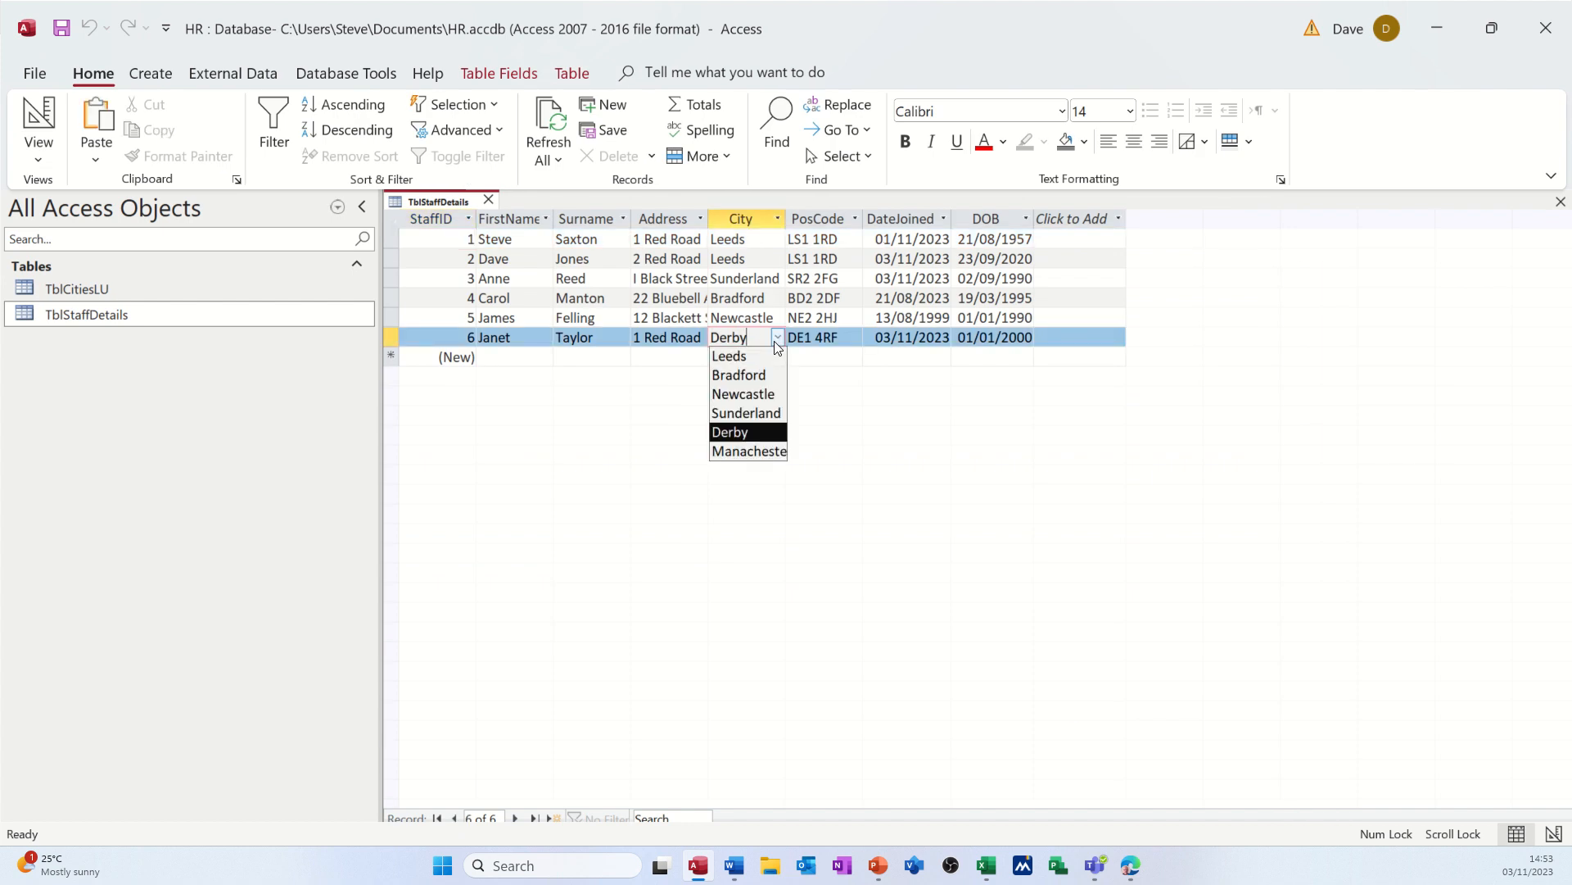
pyautogui.click(777, 342)
pyautogui.moveTo(765, 338); pyautogui.dragTo(711, 340)
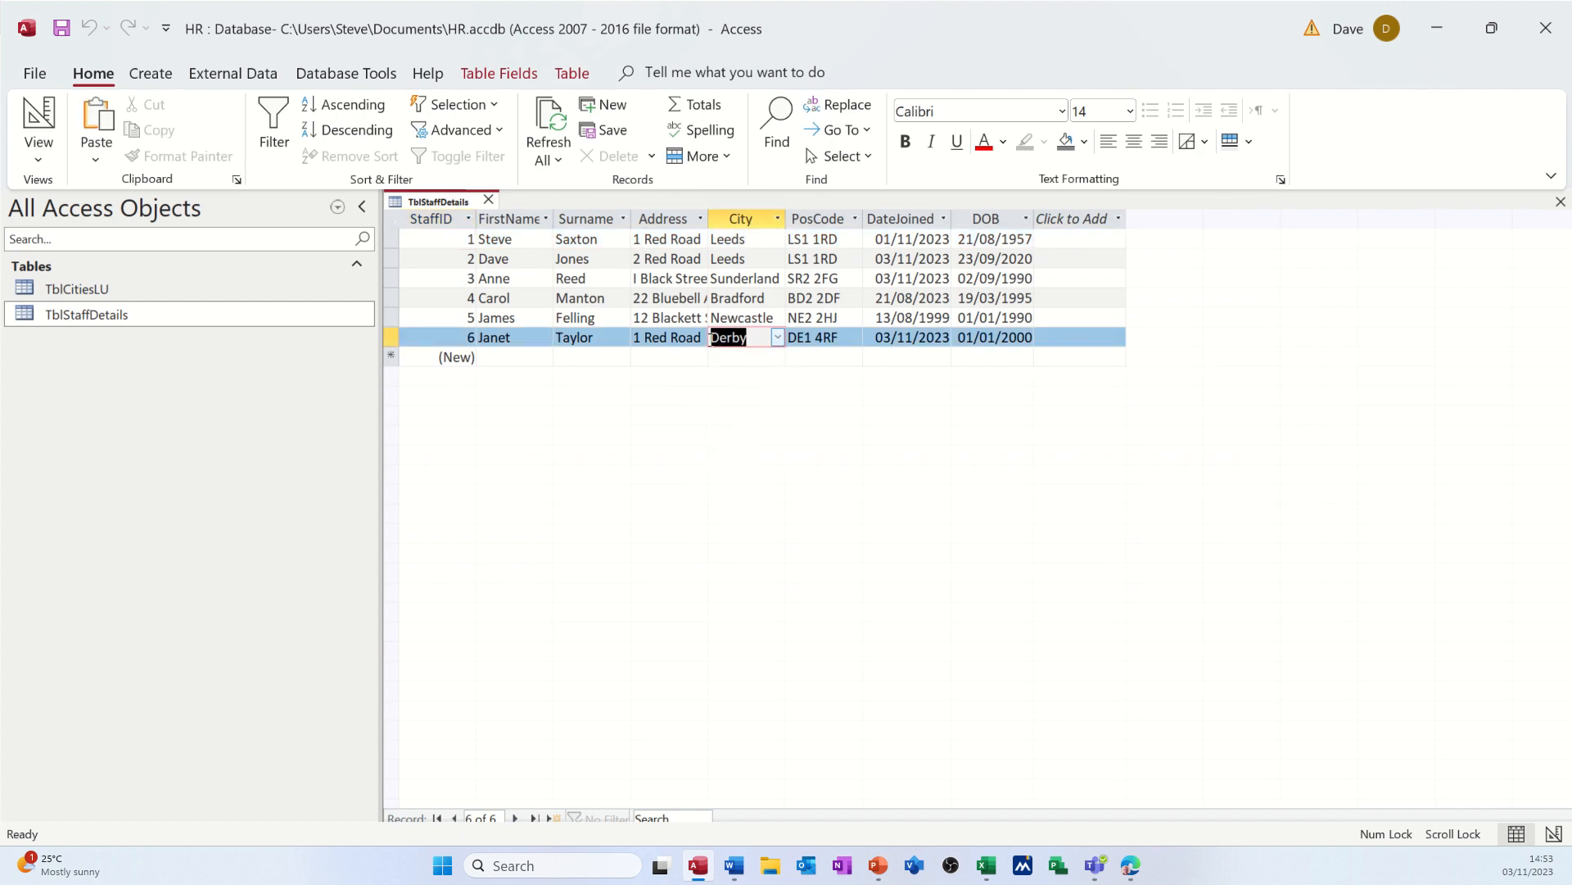
pyautogui.write('Glasgow')
pyautogui.press('Return')
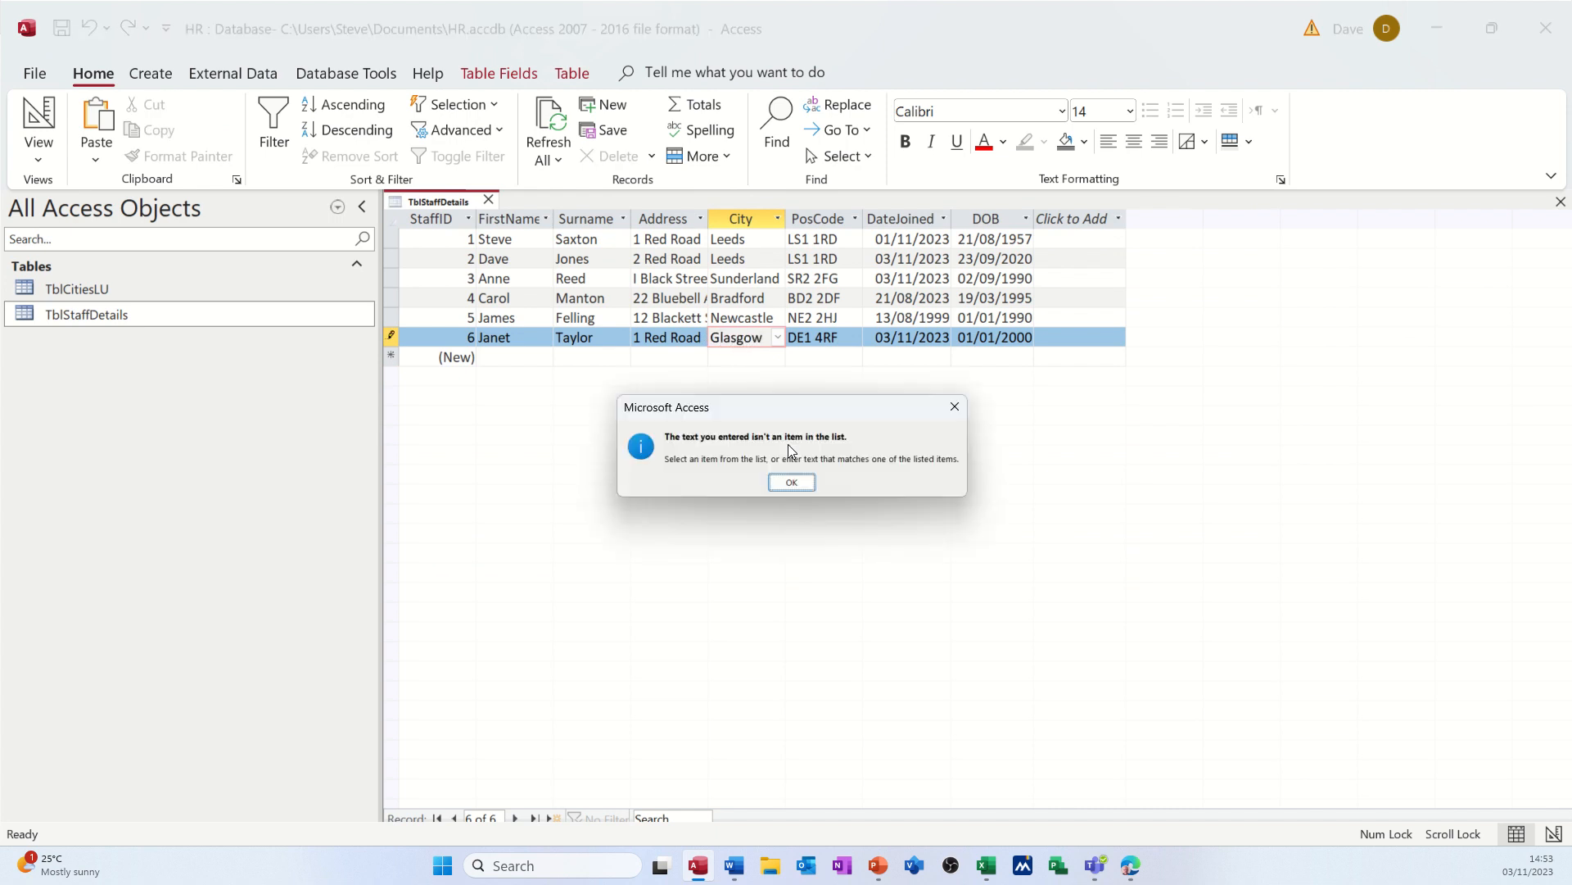
pyautogui.click(788, 485)
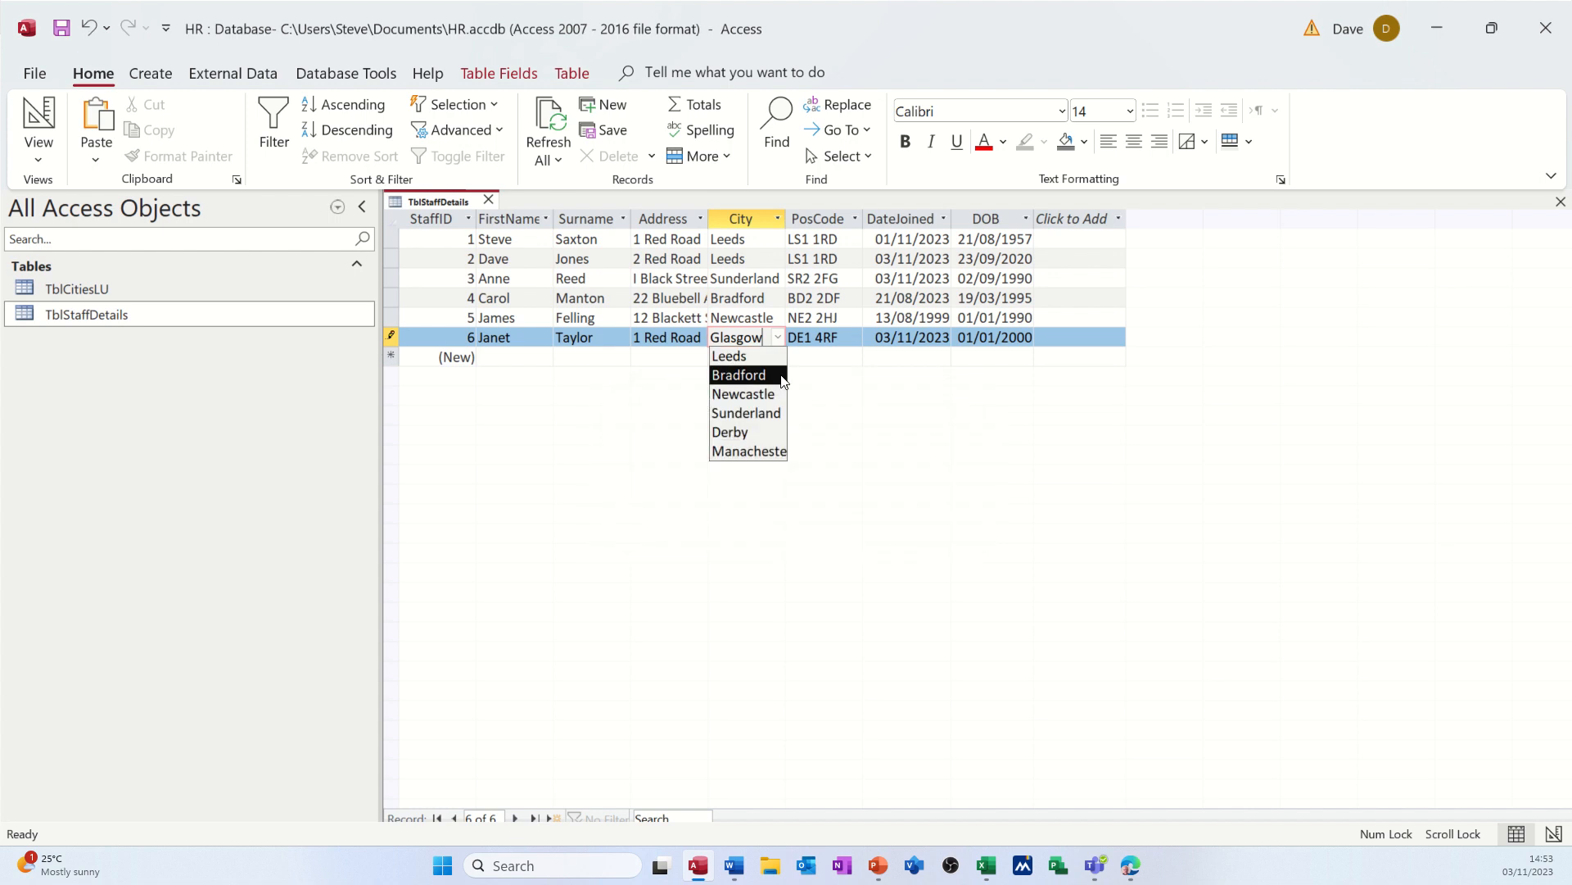
pyautogui.click(751, 431)
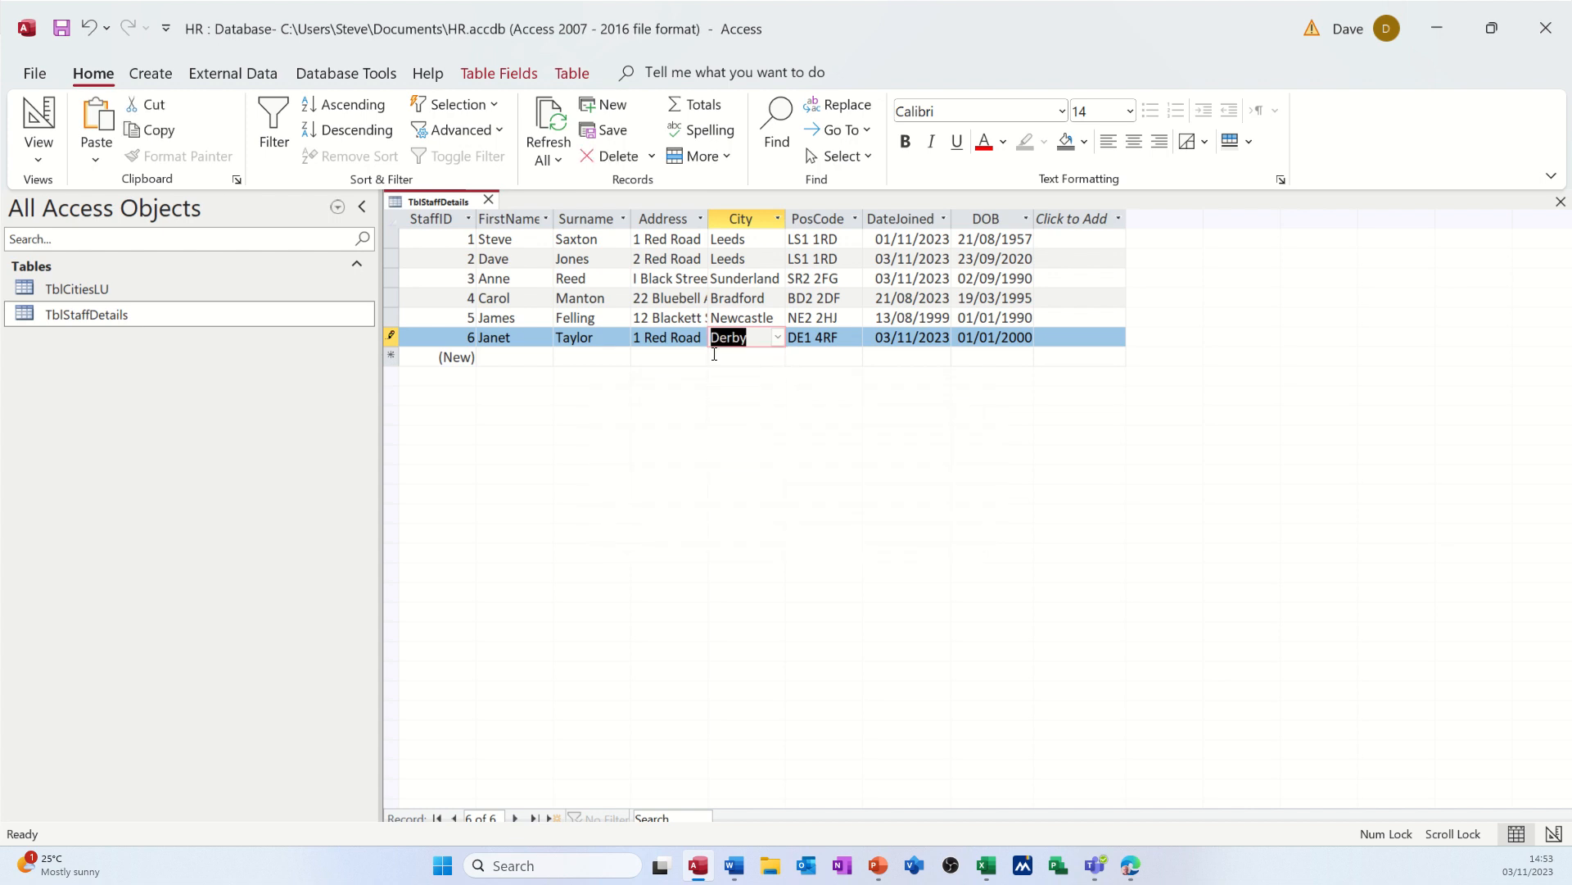
# - Commit the last record in TblStaffDetails and view the choices in its City lookup list
pyautogui.click(686, 357)
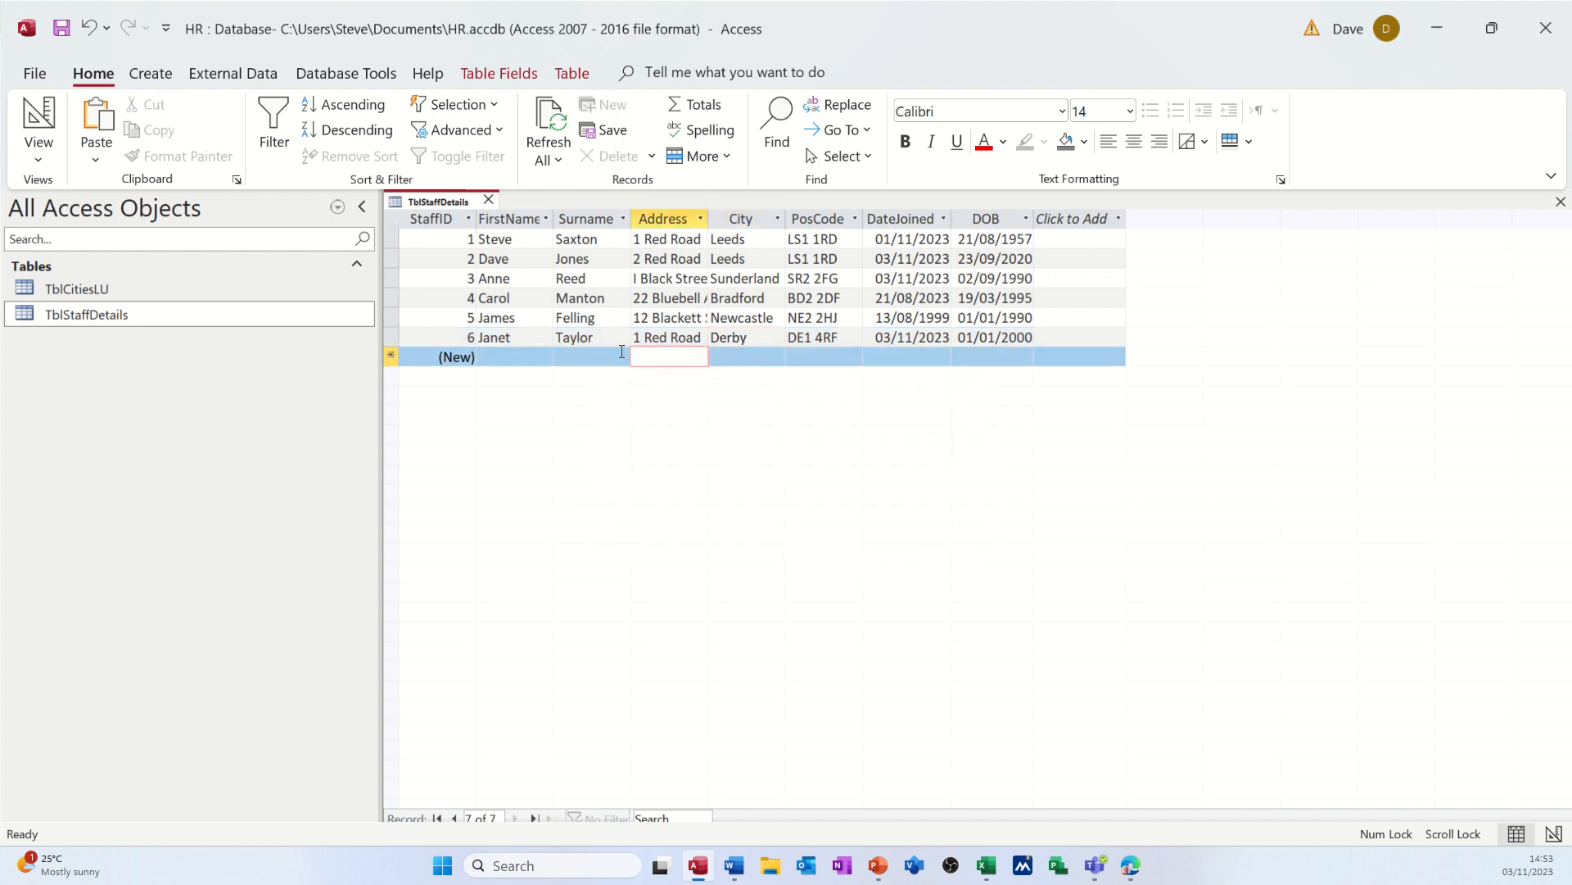
pyautogui.click(752, 338)
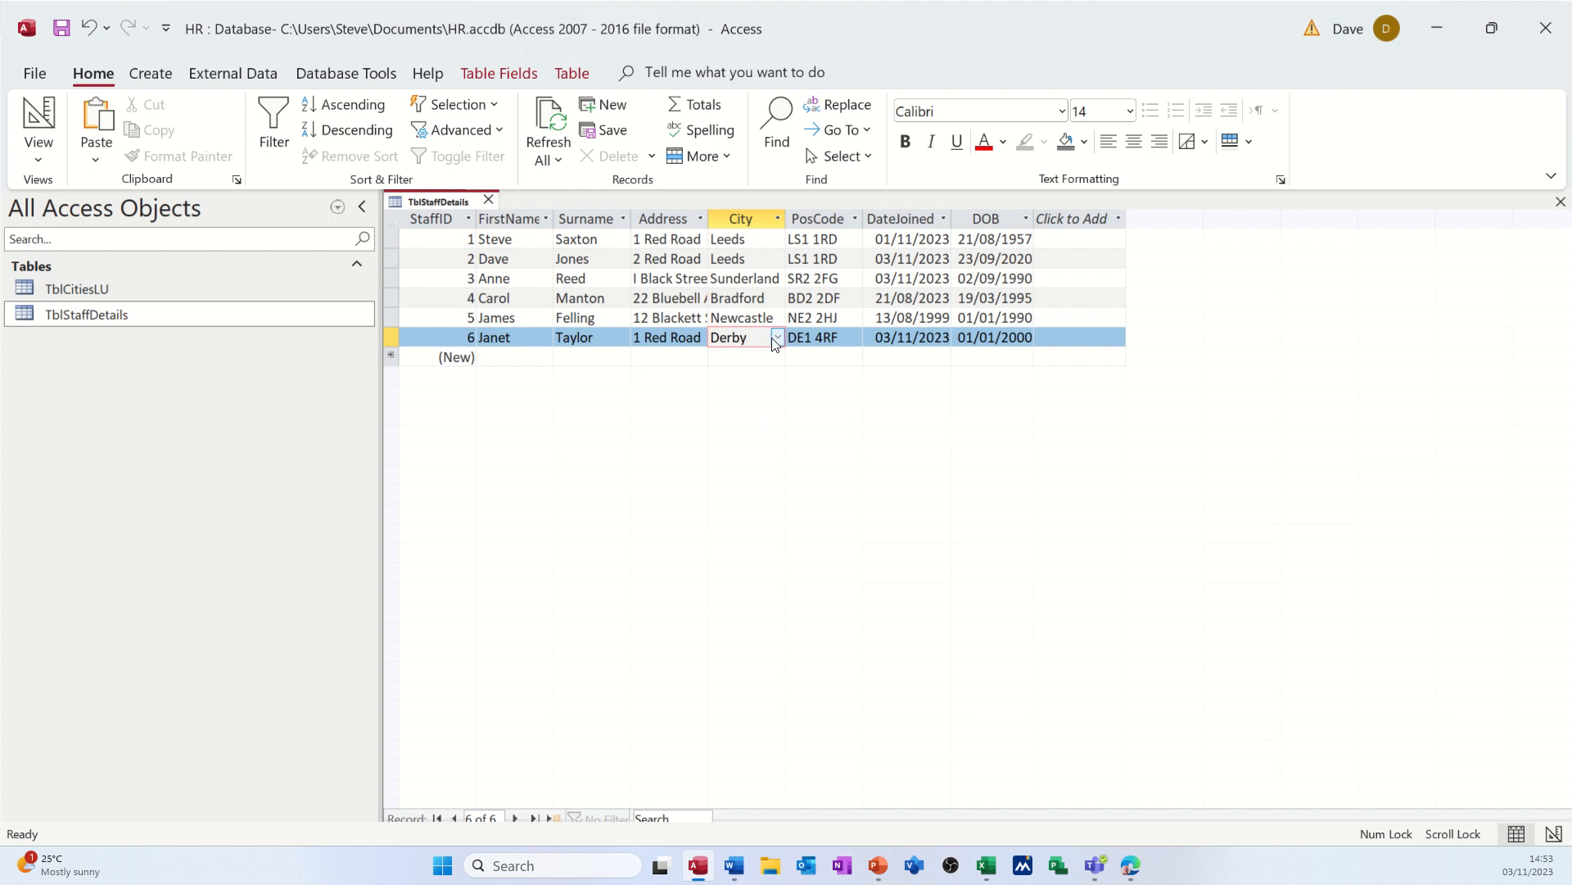
pyautogui.click(778, 339)
pyautogui.click(778, 342)
# - Add Glasgow as a new city in the TblCitiesLU table, commit the record and close the table
pyautogui.click(161, 301)
pyautogui.doubleClick(161, 301)
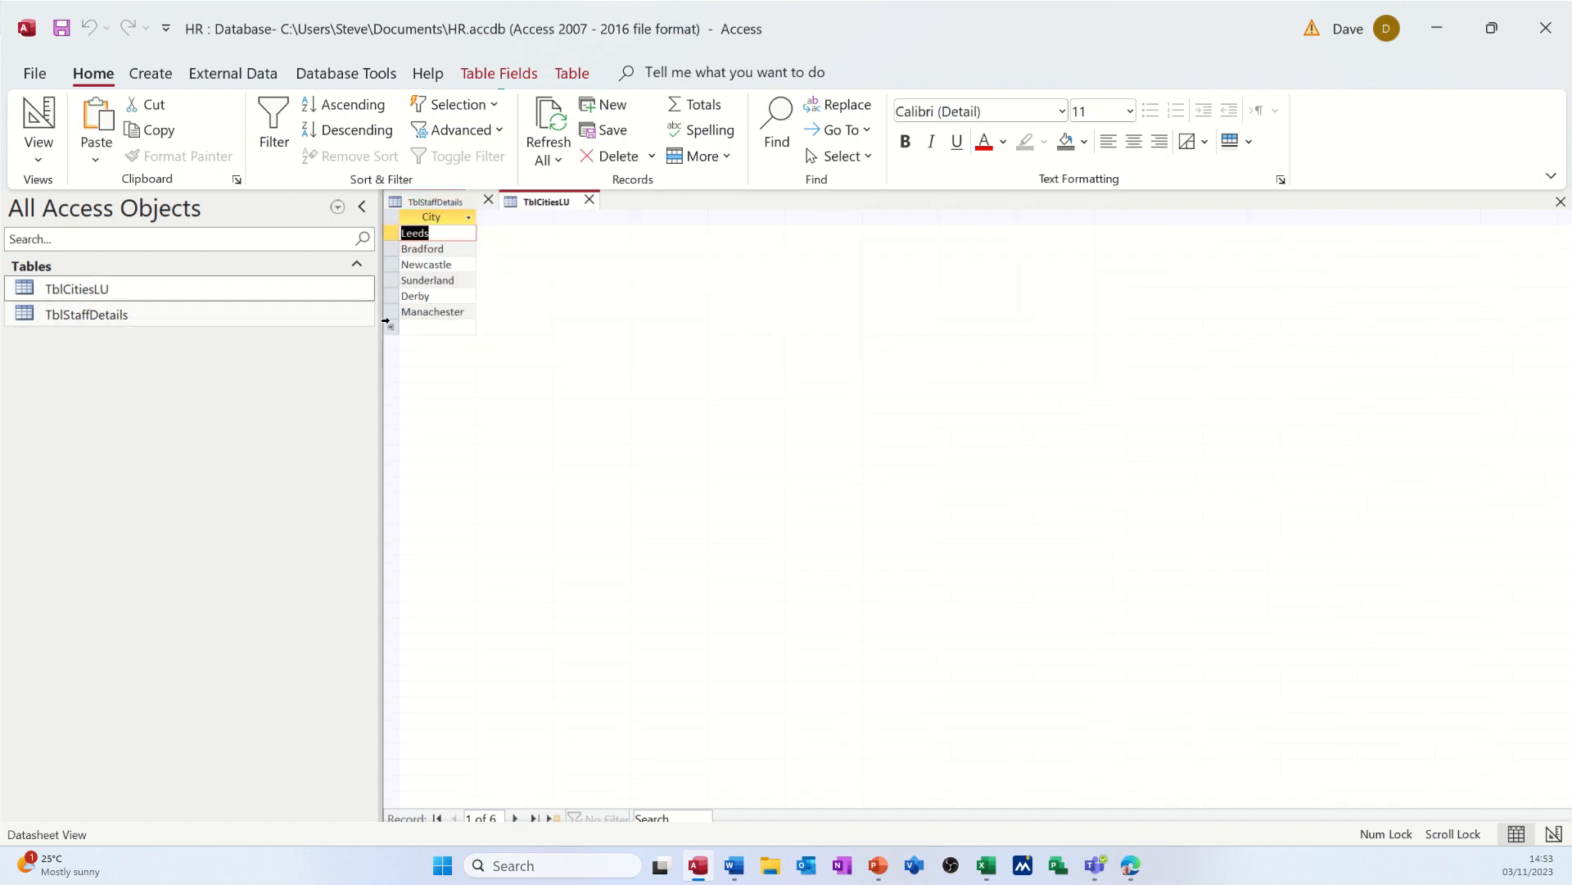
pyautogui.click(405, 326)
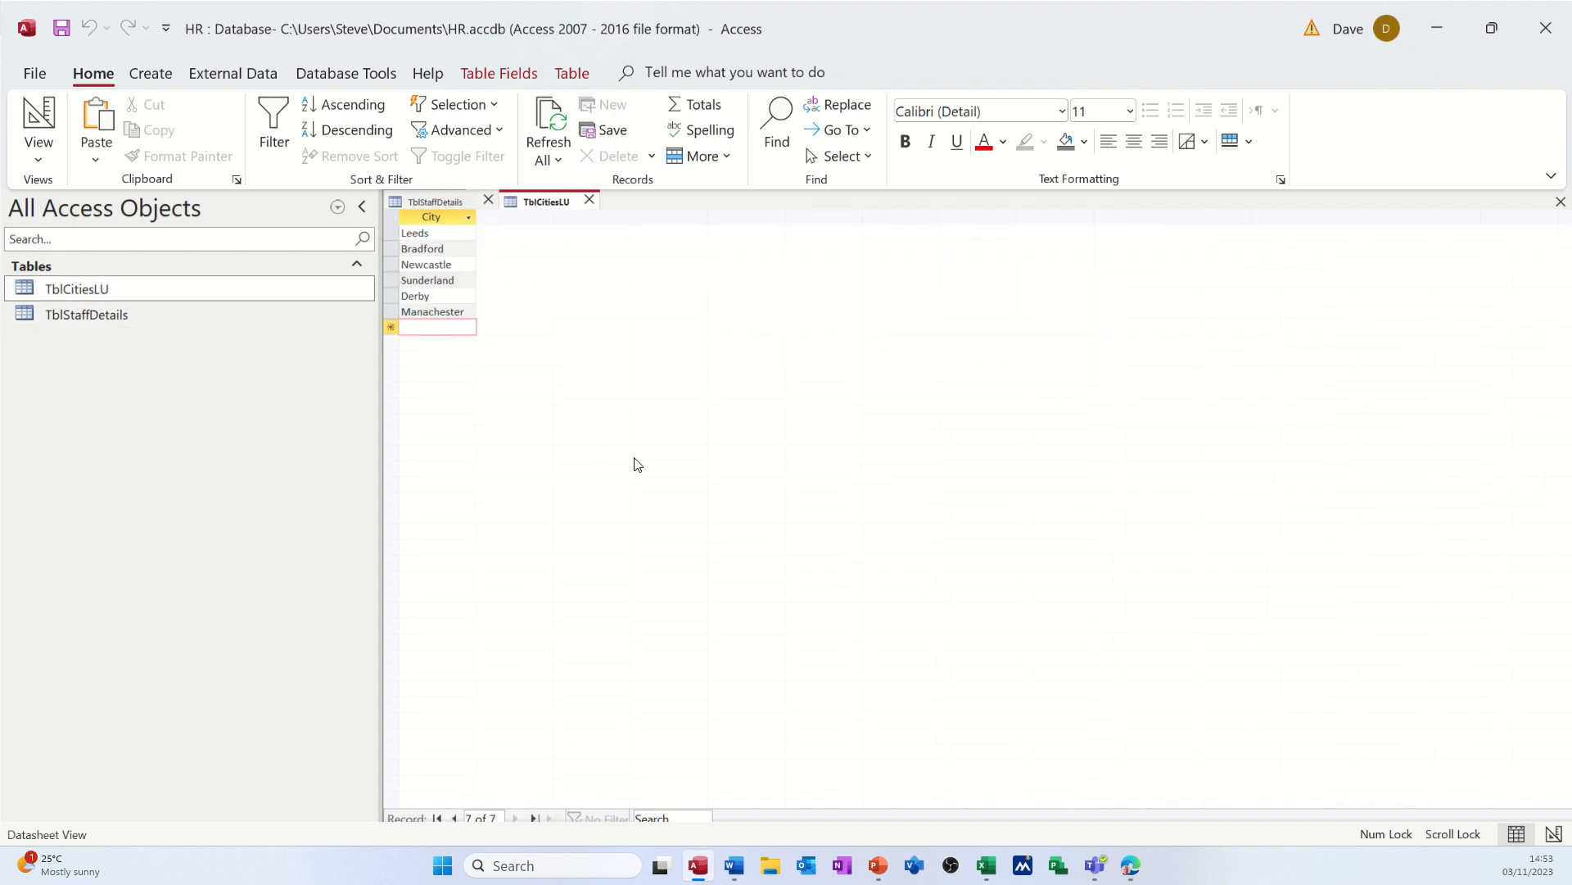
pyautogui.write('Glasg')
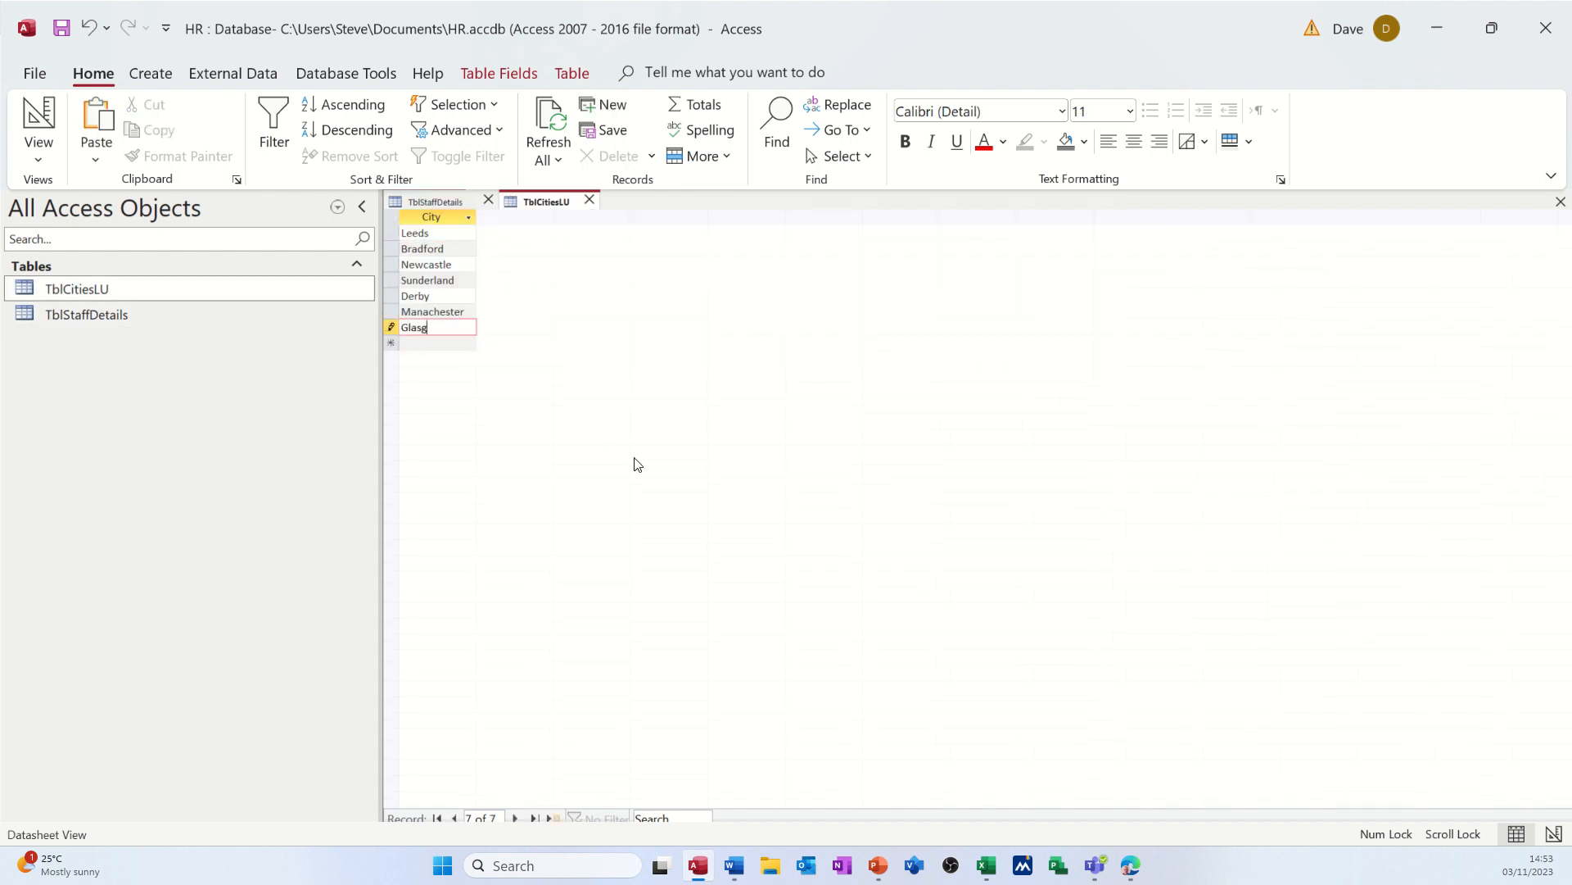
pyautogui.write('ow')
pyautogui.press('Return')
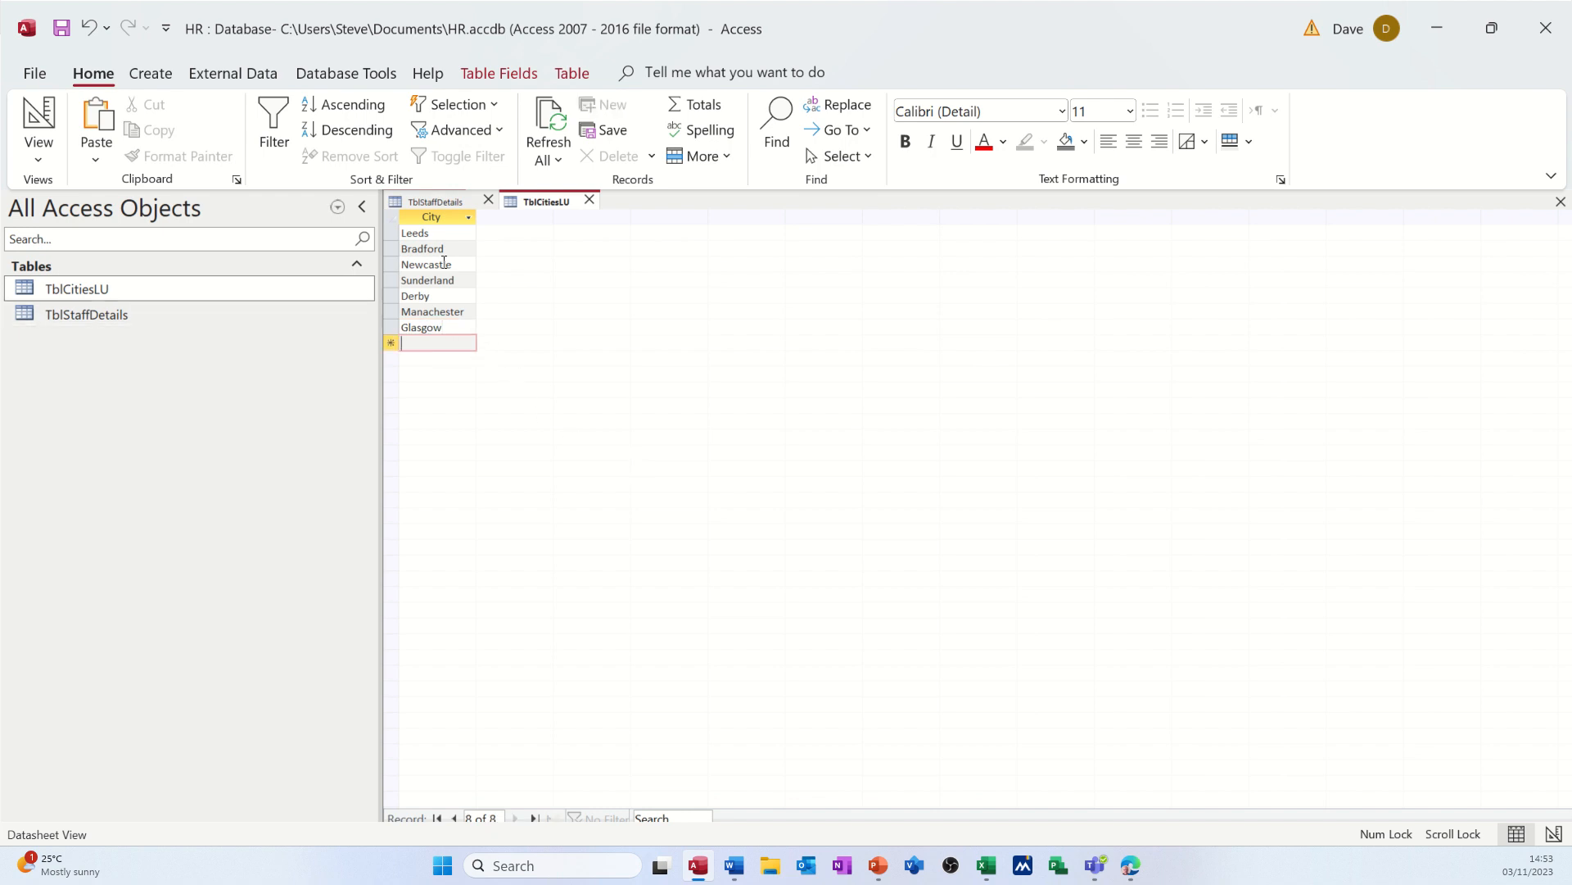
pyautogui.click(589, 200)
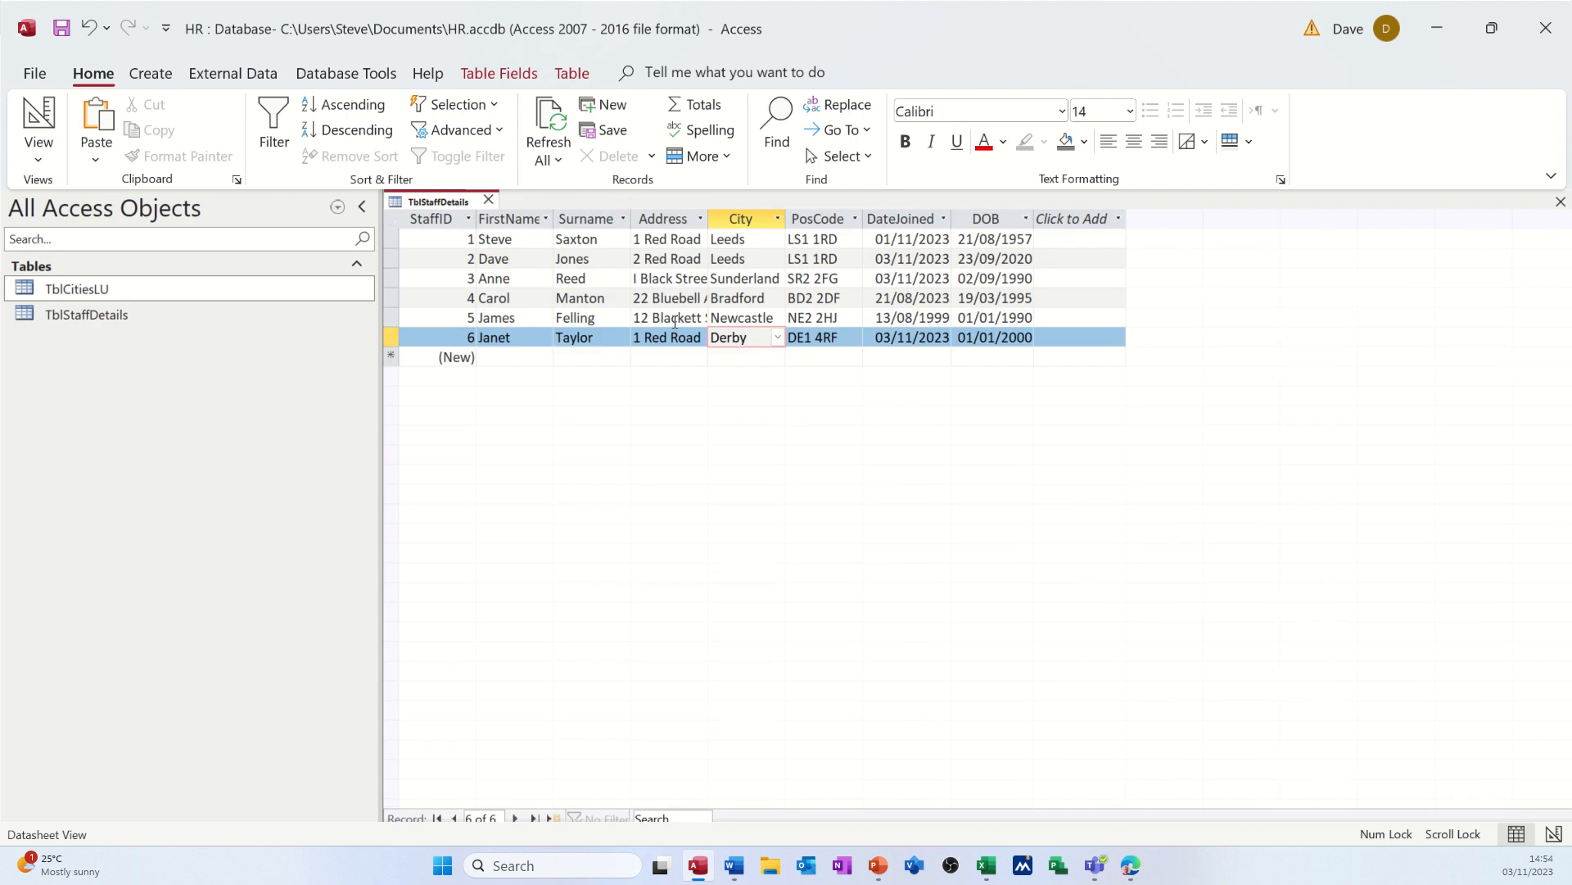
# - Check the City lookup lists of the last record and the new record in TblStaffDetails for Glasgow
pyautogui.click(778, 338)
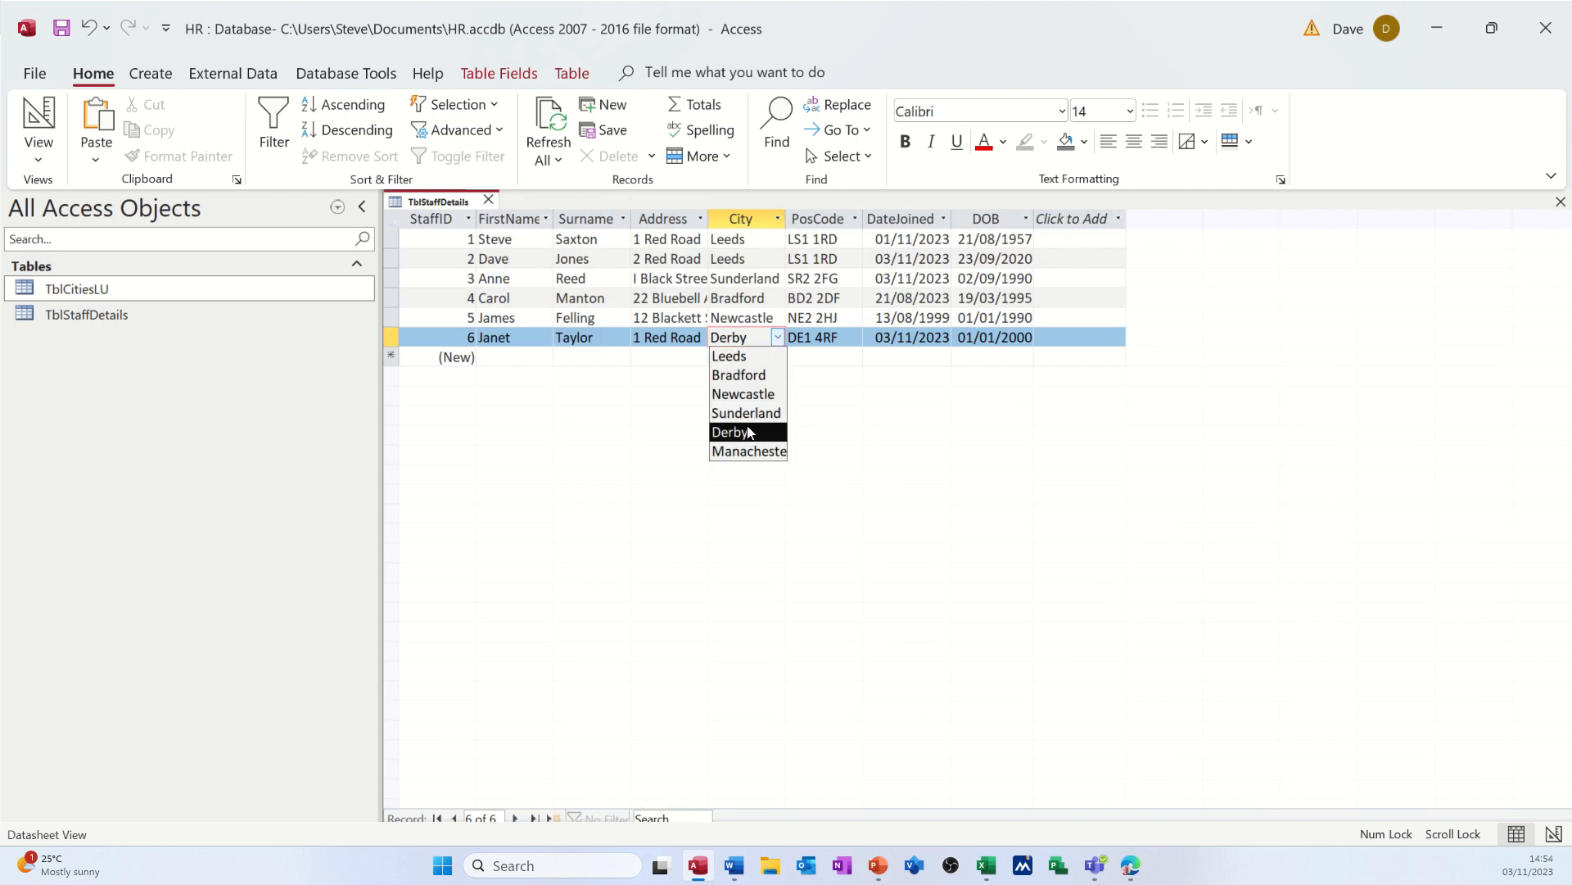
pyautogui.click(670, 336)
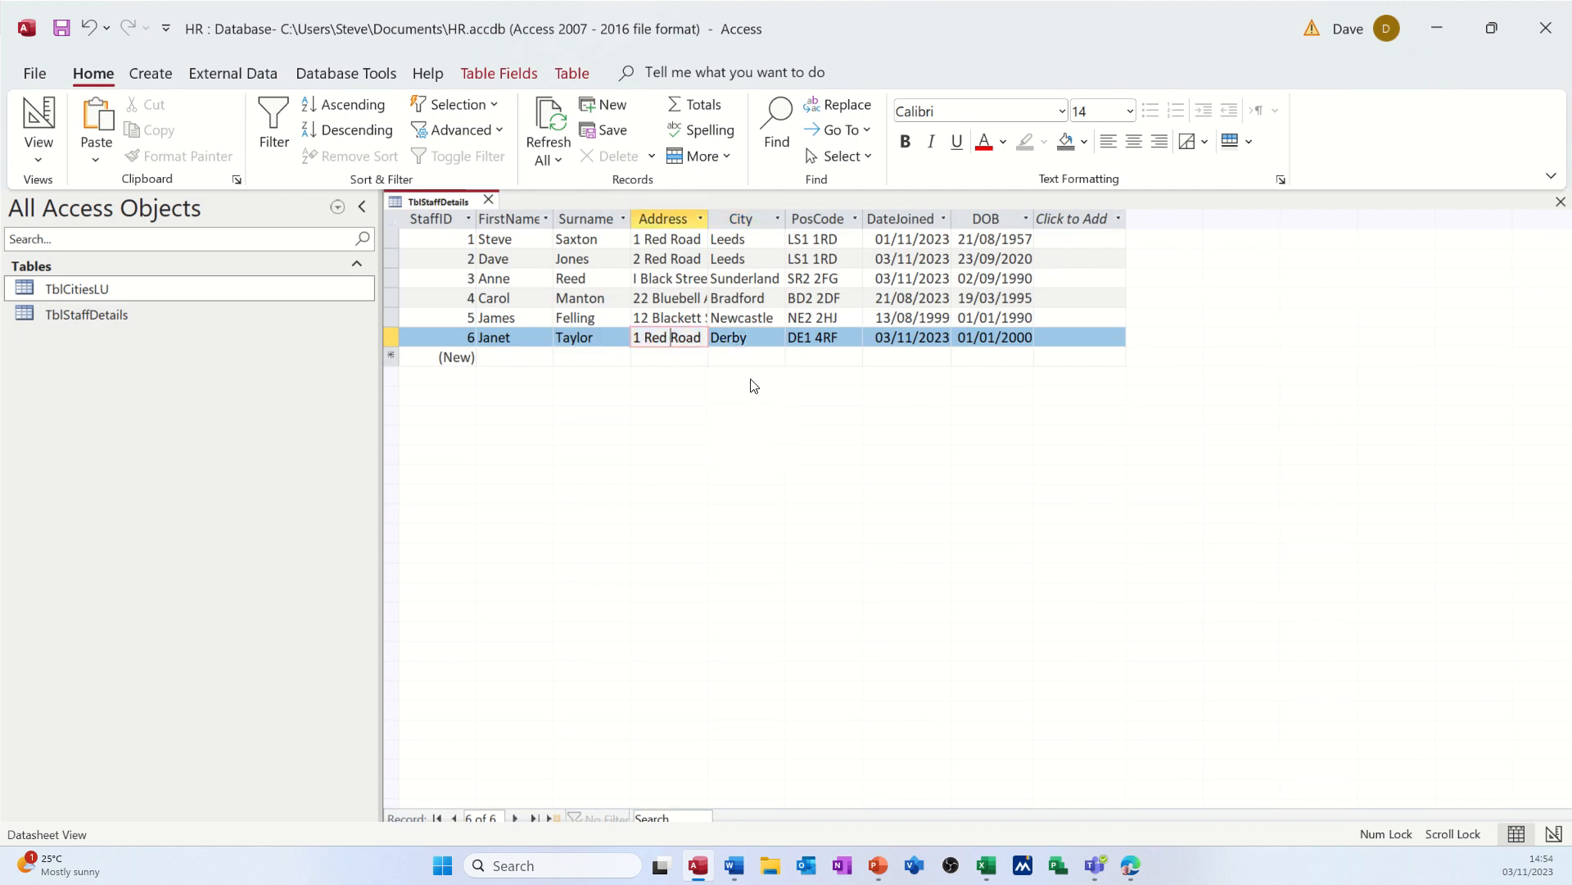
pyautogui.press('Tab')
pyautogui.press('Tab')
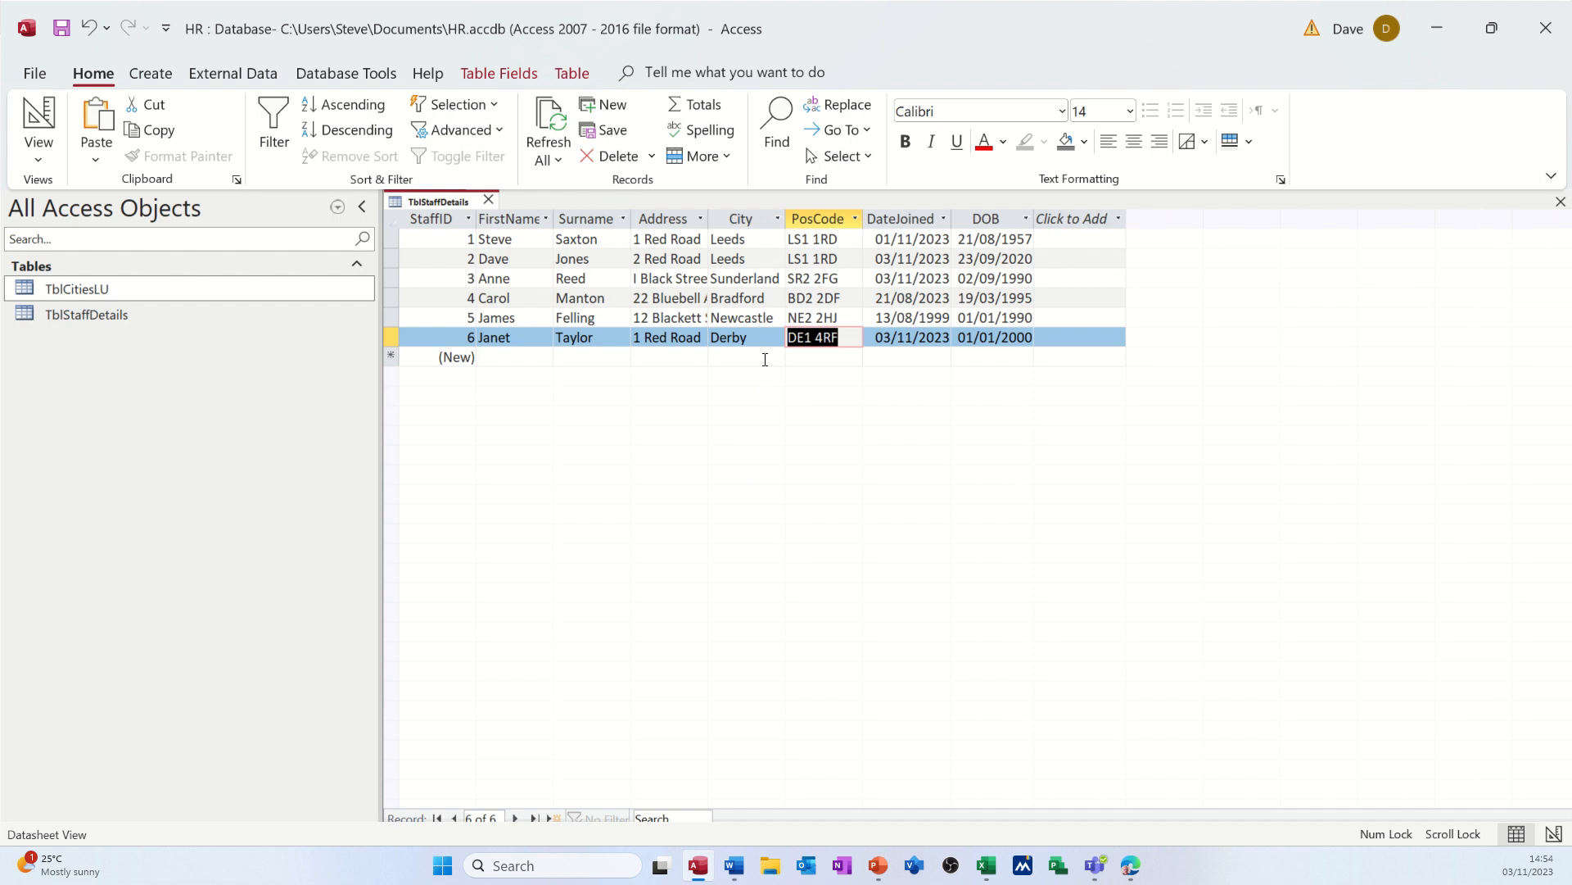
pyautogui.click(765, 340)
pyautogui.click(779, 338)
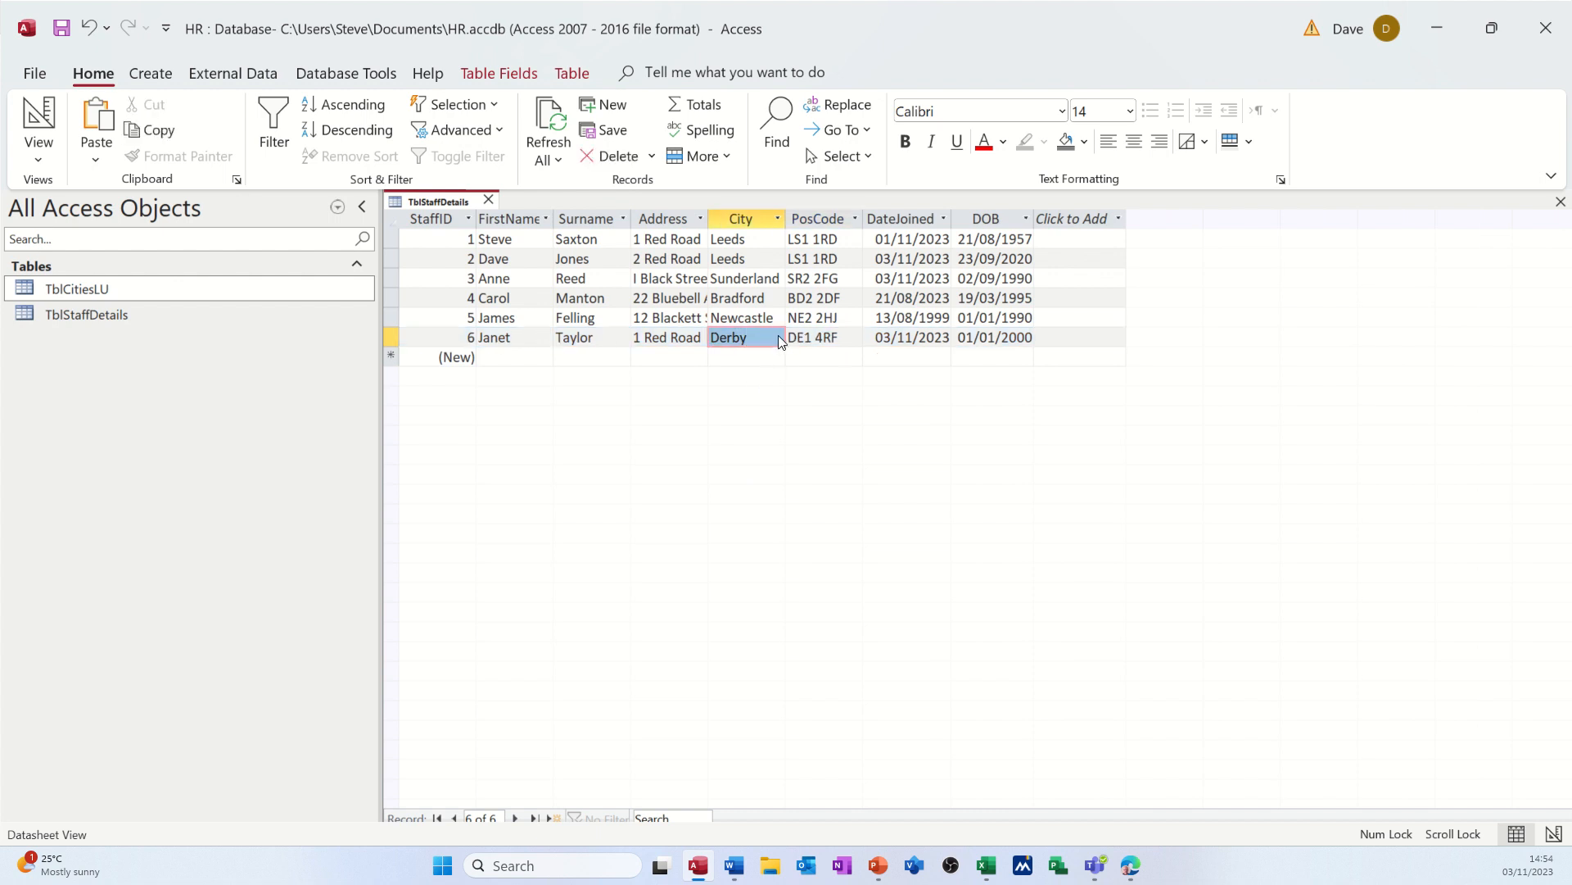
pyautogui.click(780, 339)
pyautogui.click(780, 340)
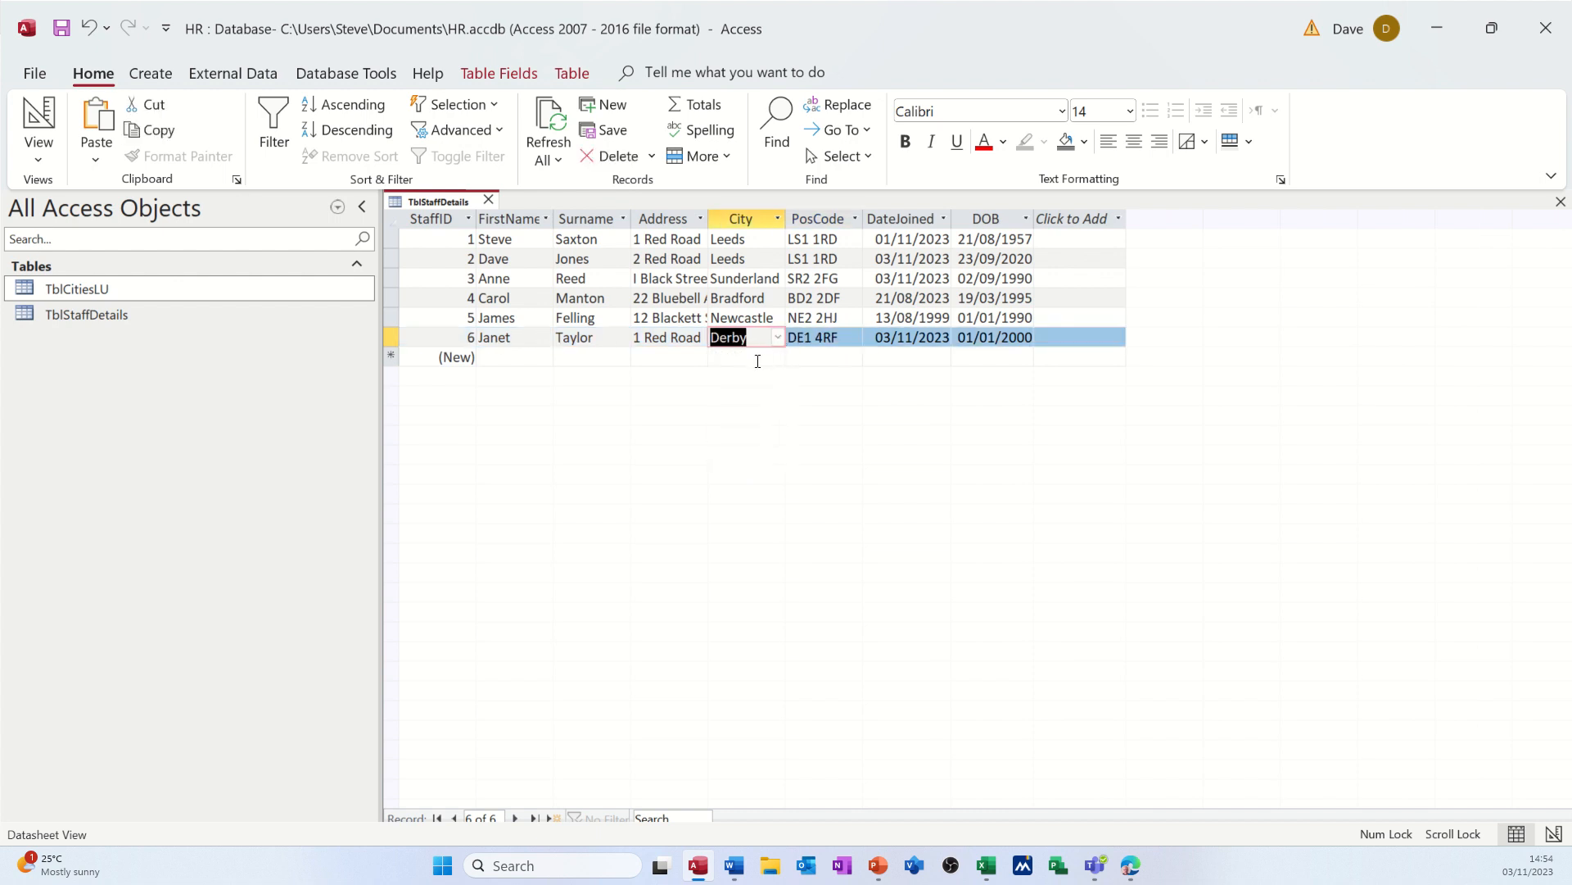
pyautogui.click(756, 359)
pyautogui.click(778, 357)
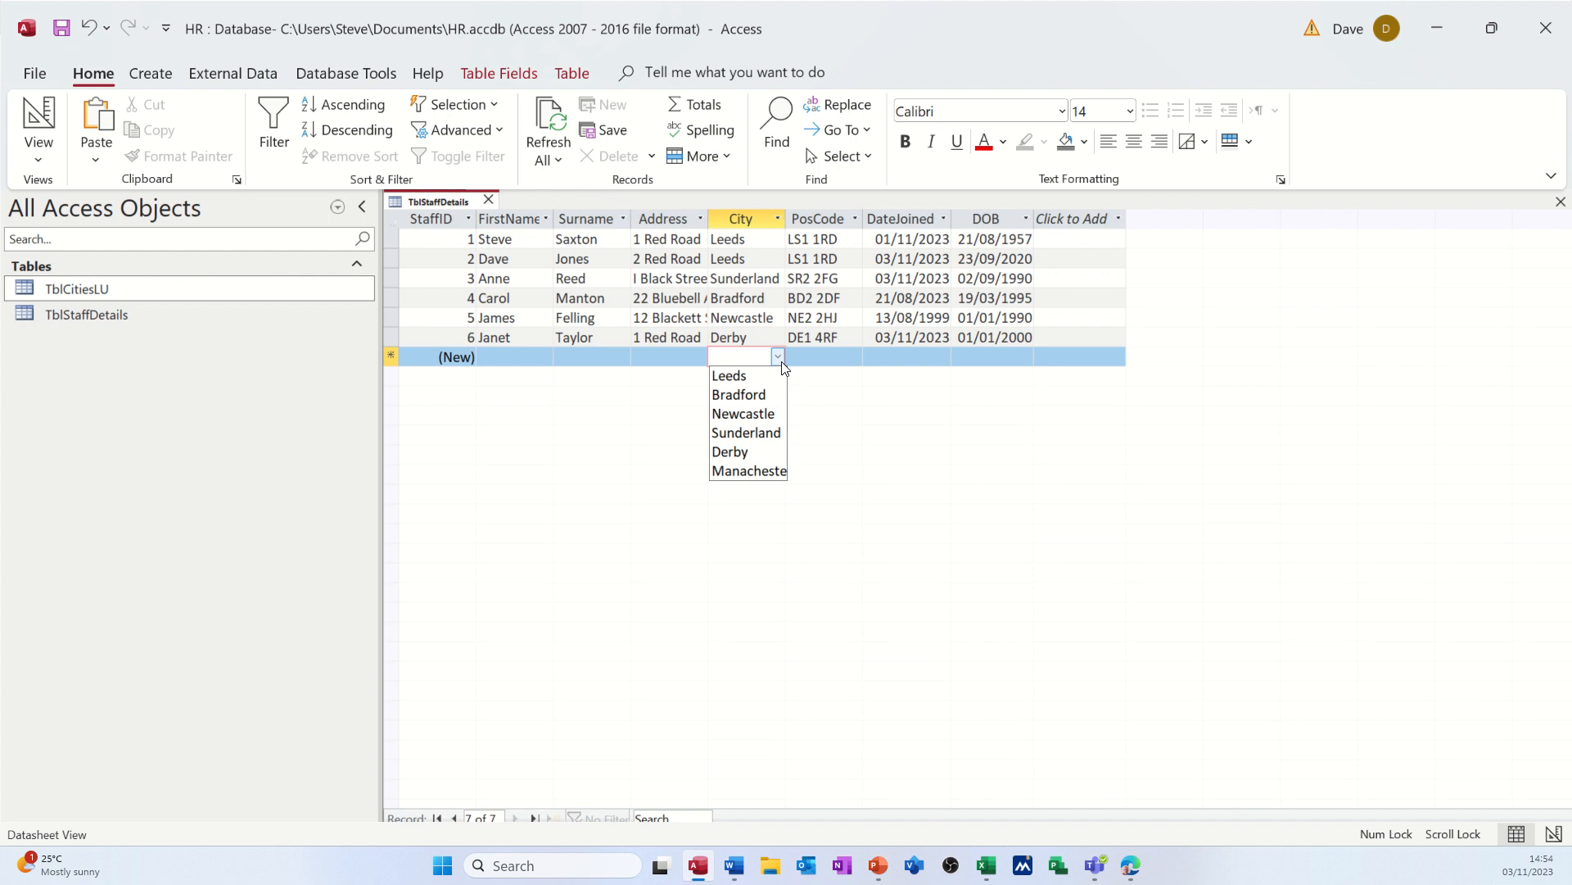
# - Check the saved cities in TblCitiesLU, close it, and recheck the last record's City lookup list in TblStaffDetails
pyautogui.doubleClick(191, 298)
pyautogui.click(436, 343)
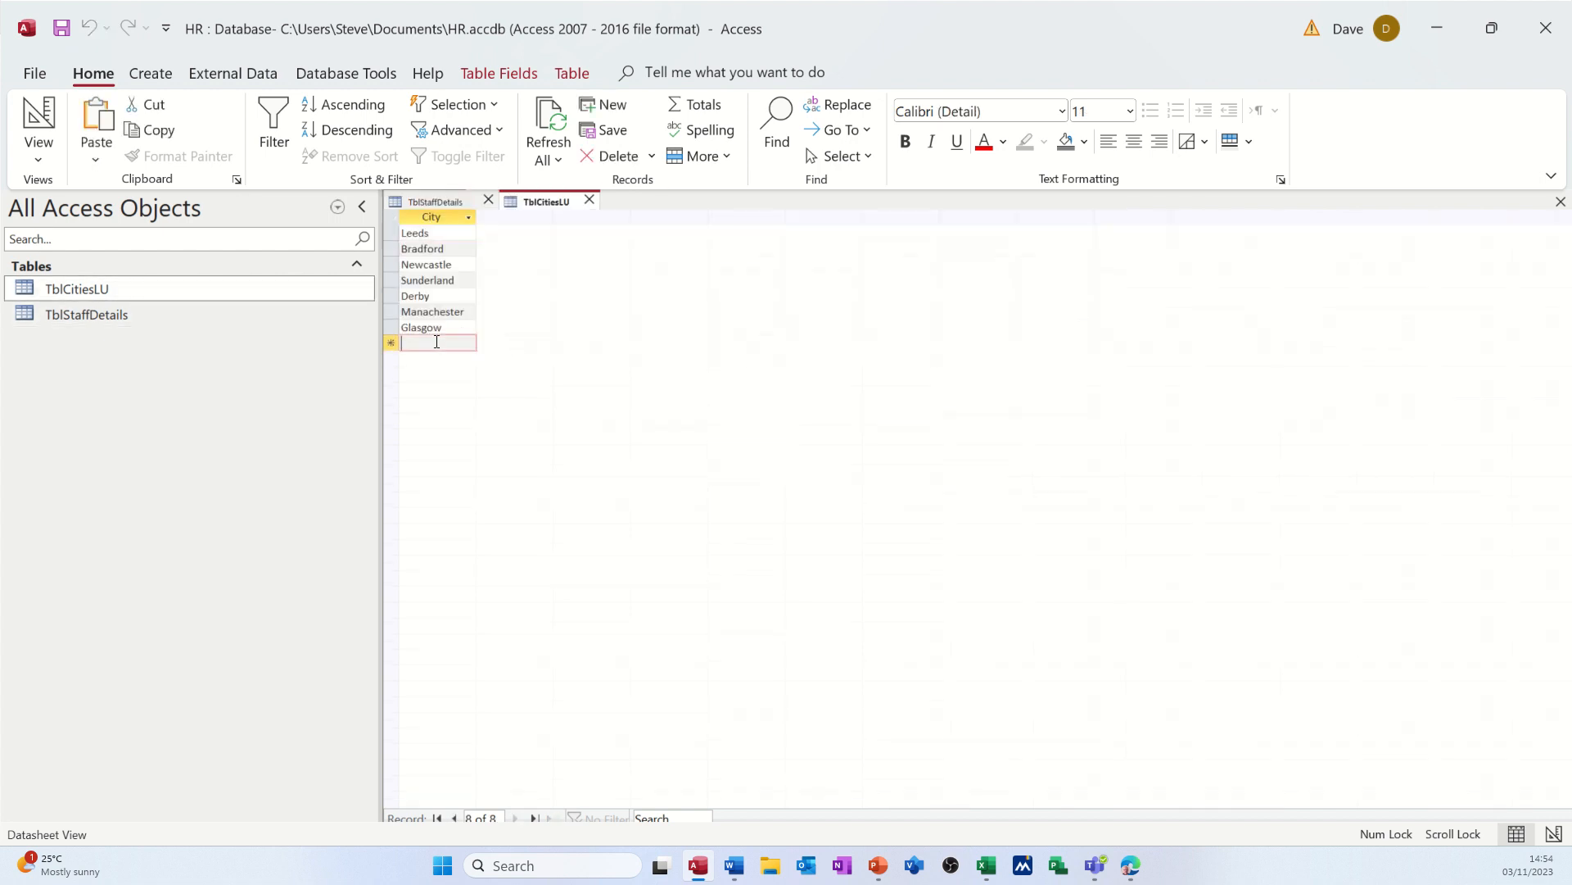
pyautogui.click(589, 200)
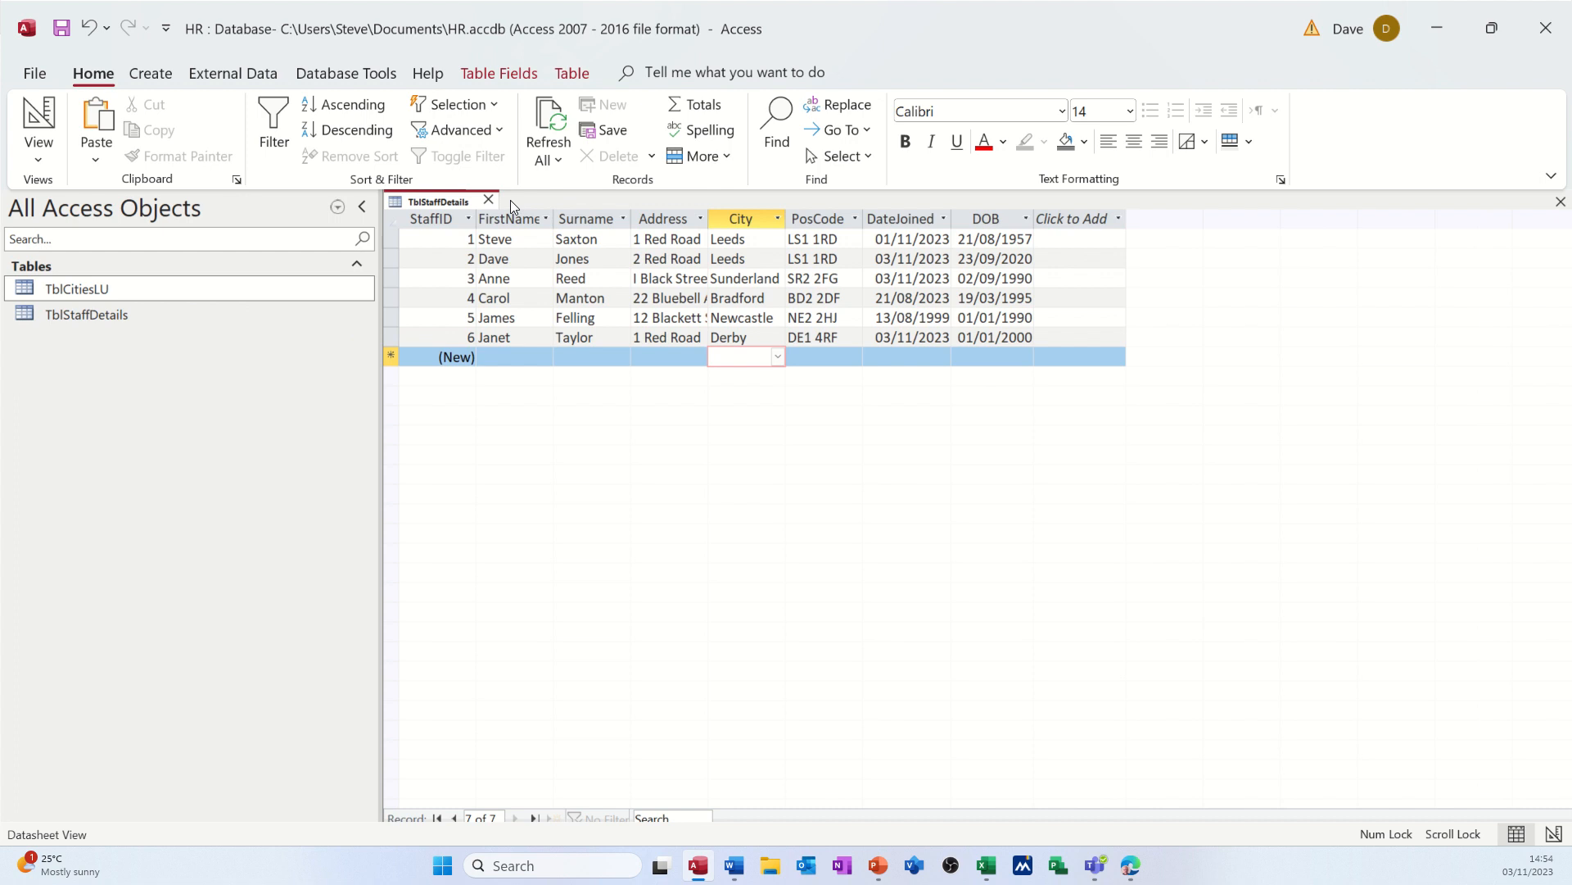
pyautogui.click(749, 337)
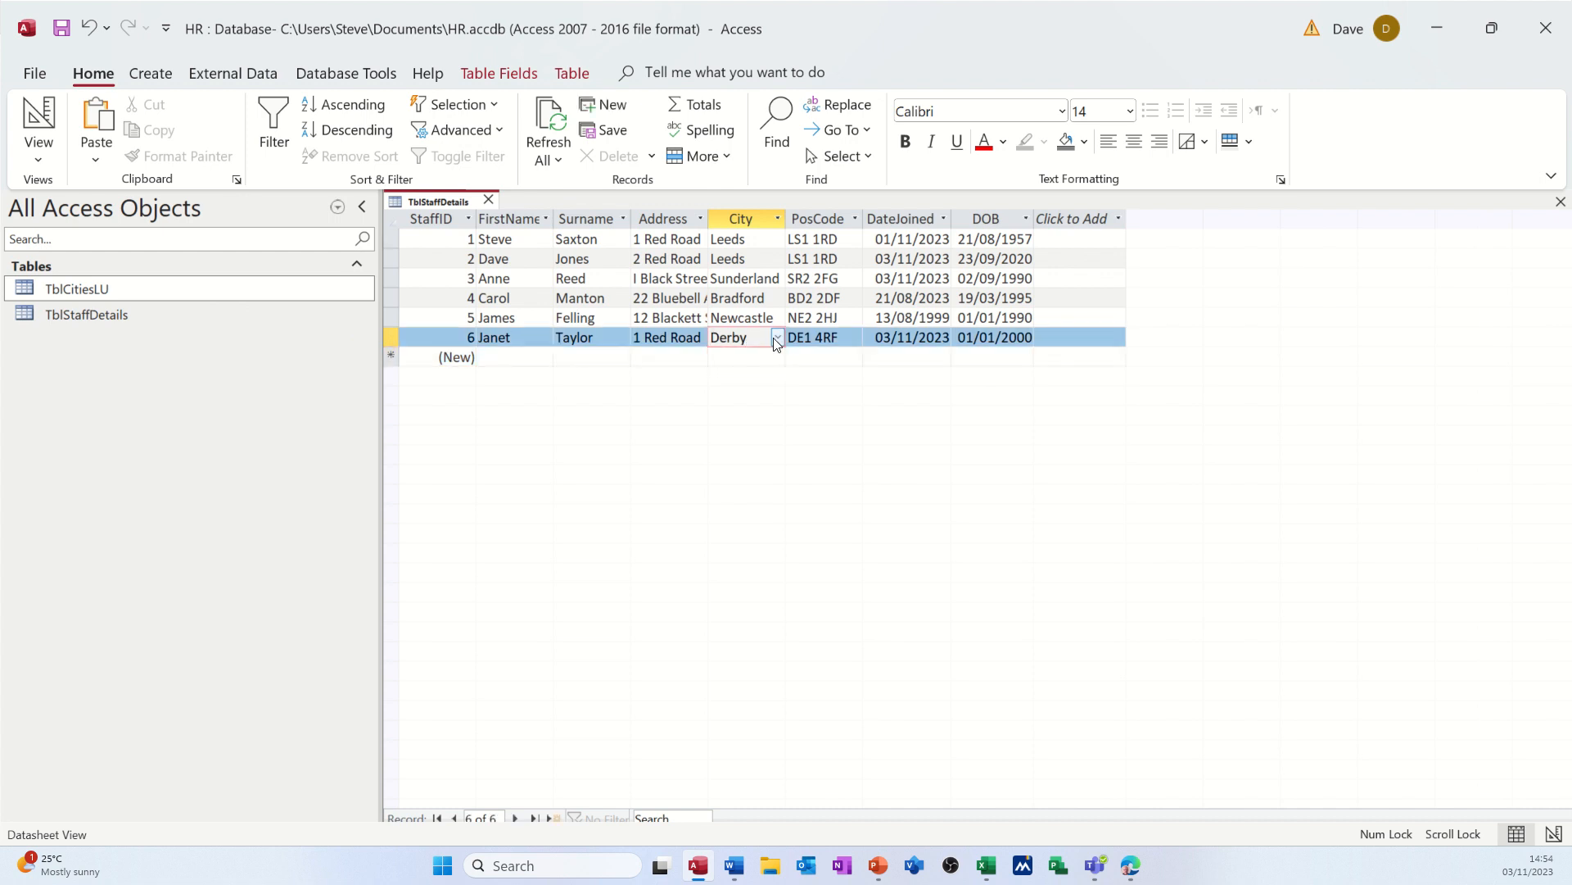
pyautogui.click(778, 339)
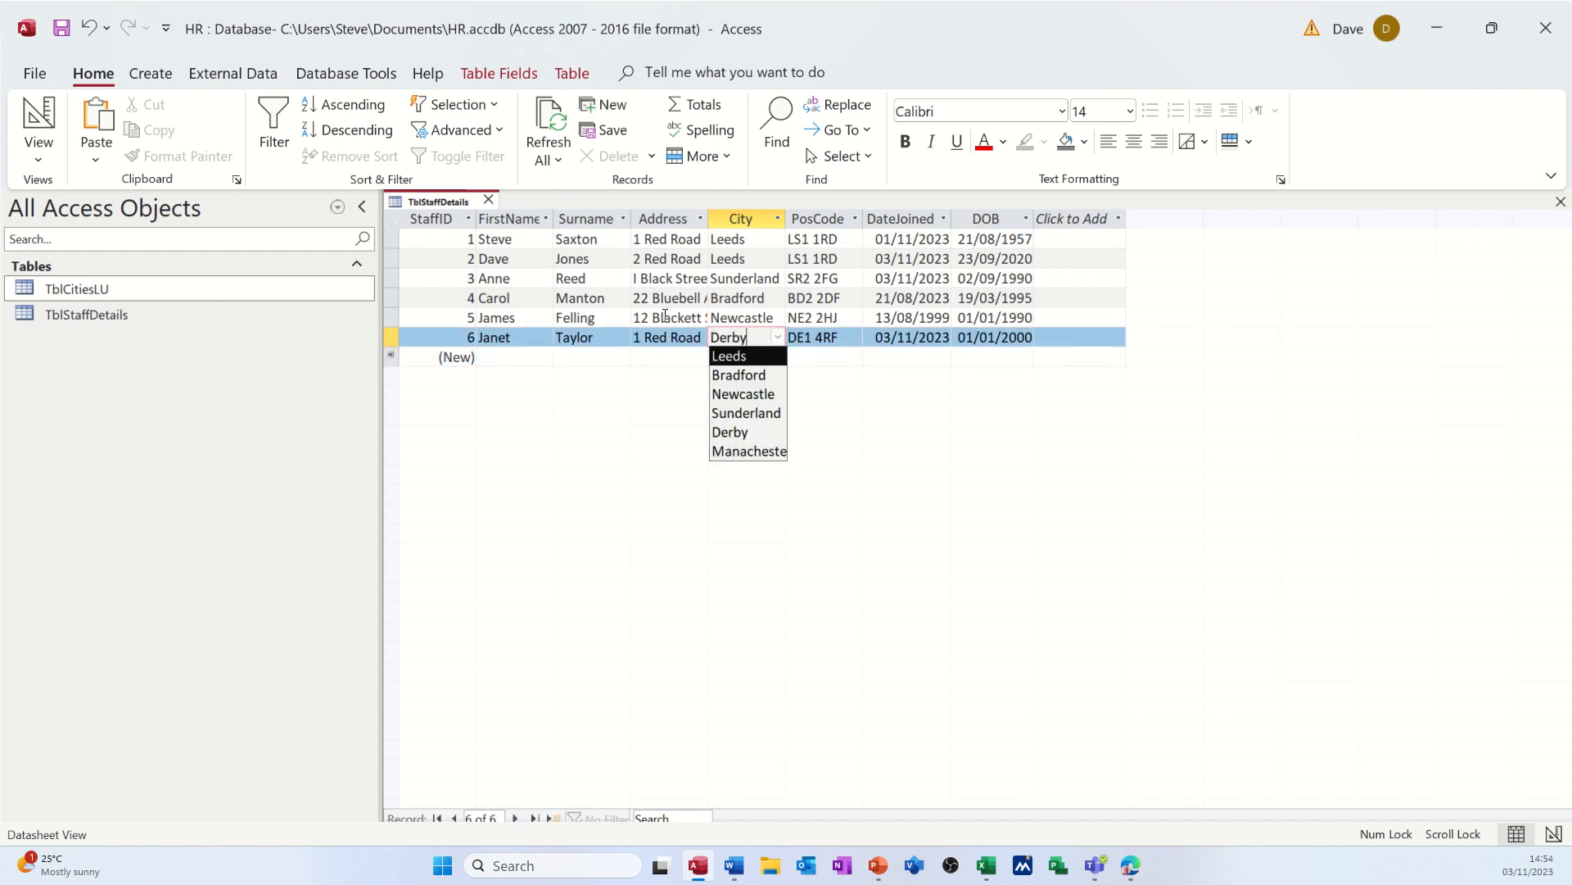
pyautogui.click(665, 317)
# - Close and reopen TblStaffDetails to refresh the City lookup, and check the last record's list for Glasgow
pyautogui.click(490, 200)
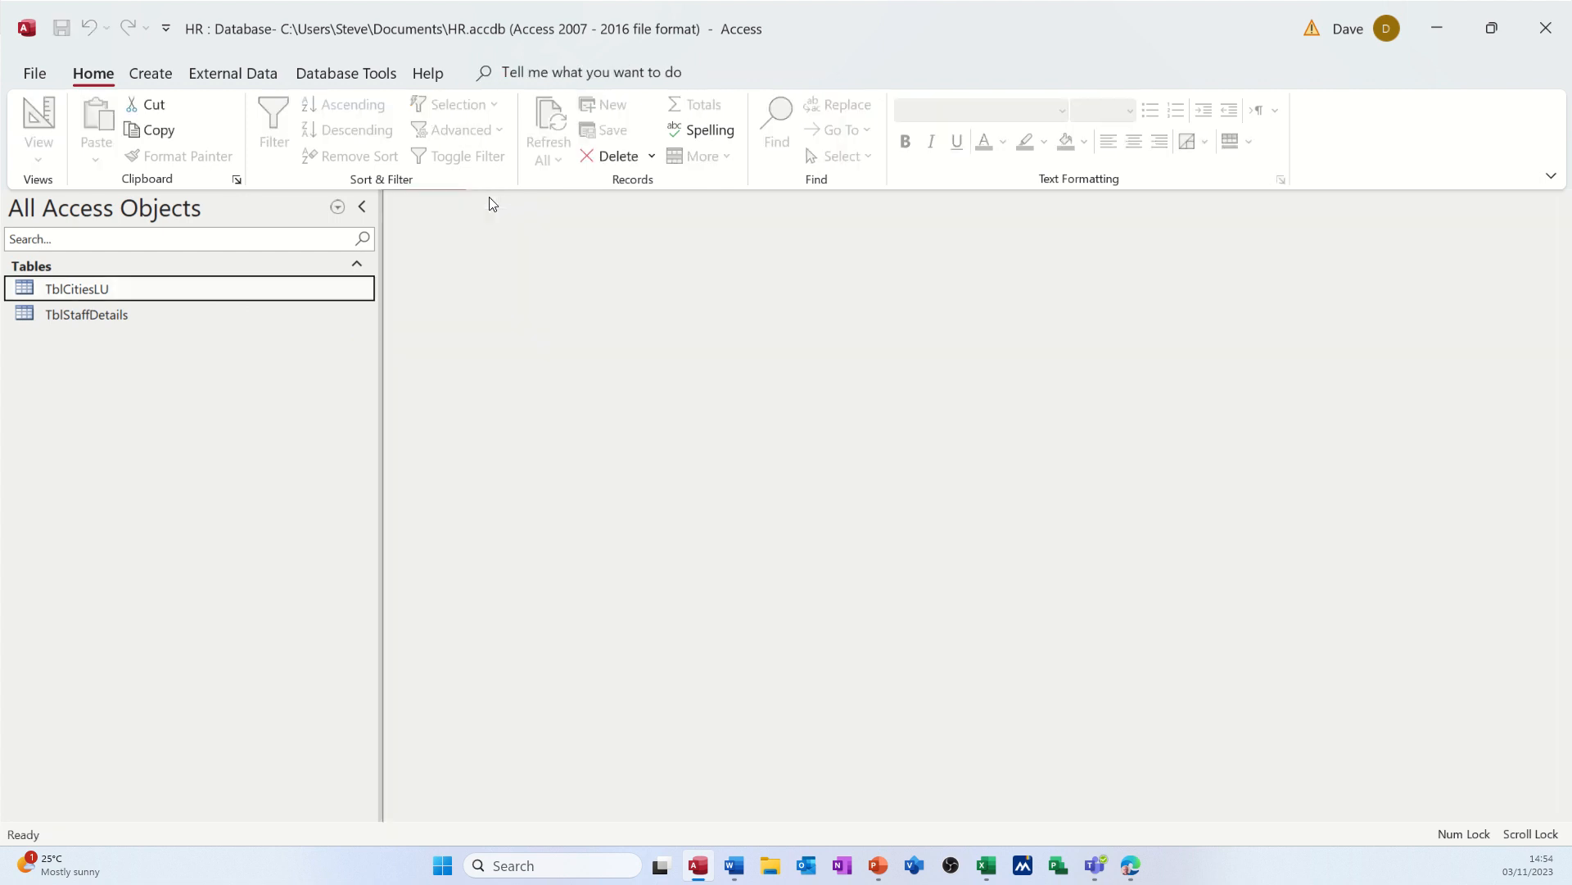
pyautogui.doubleClick(139, 311)
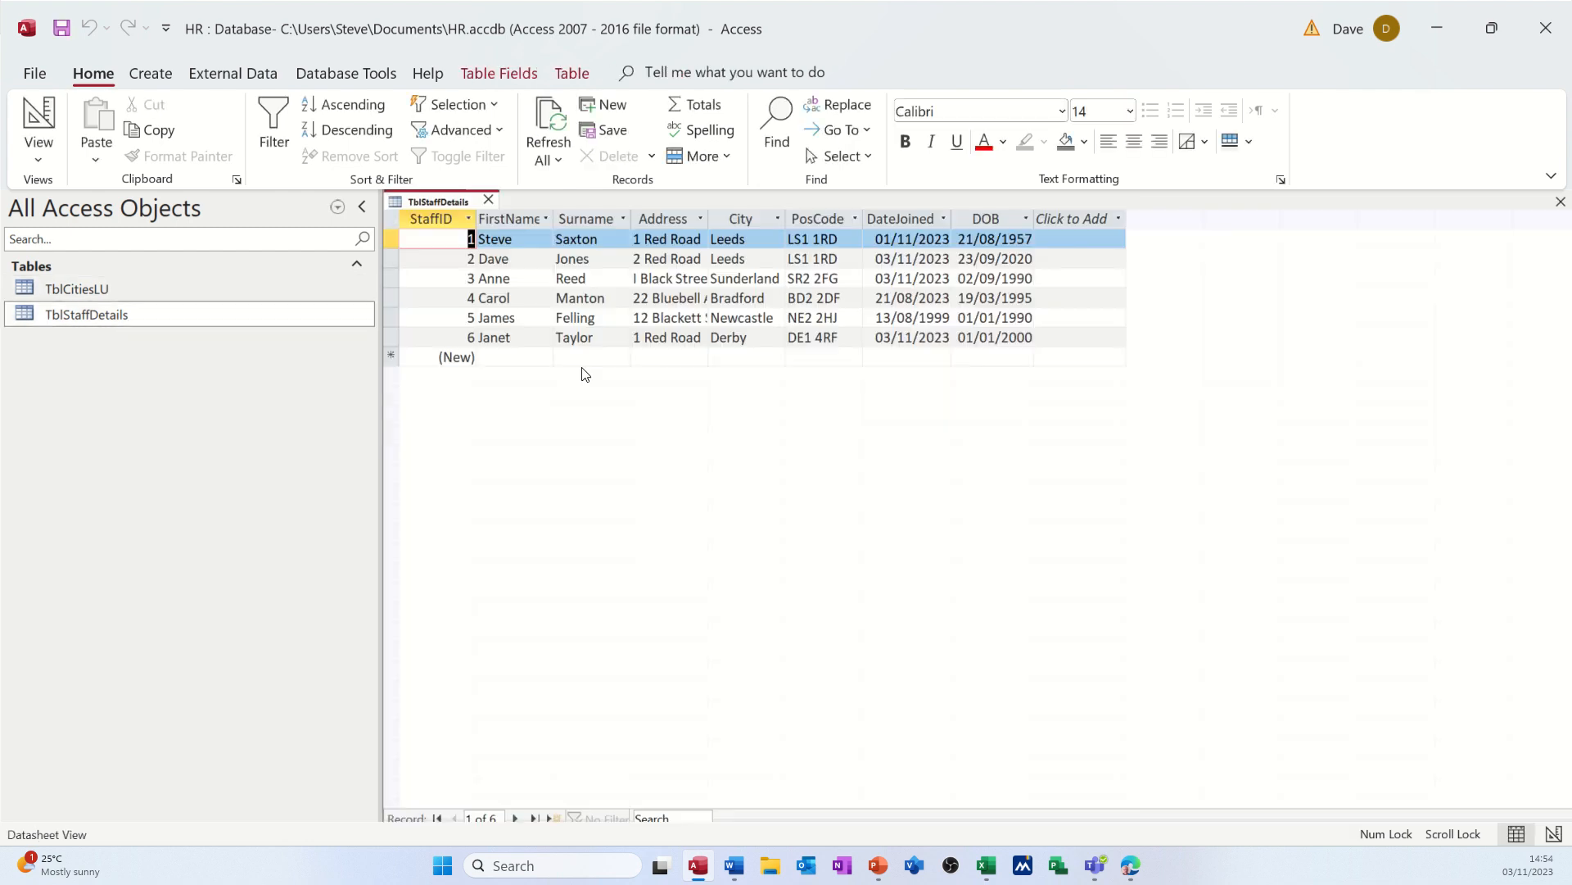
pyautogui.click(763, 331)
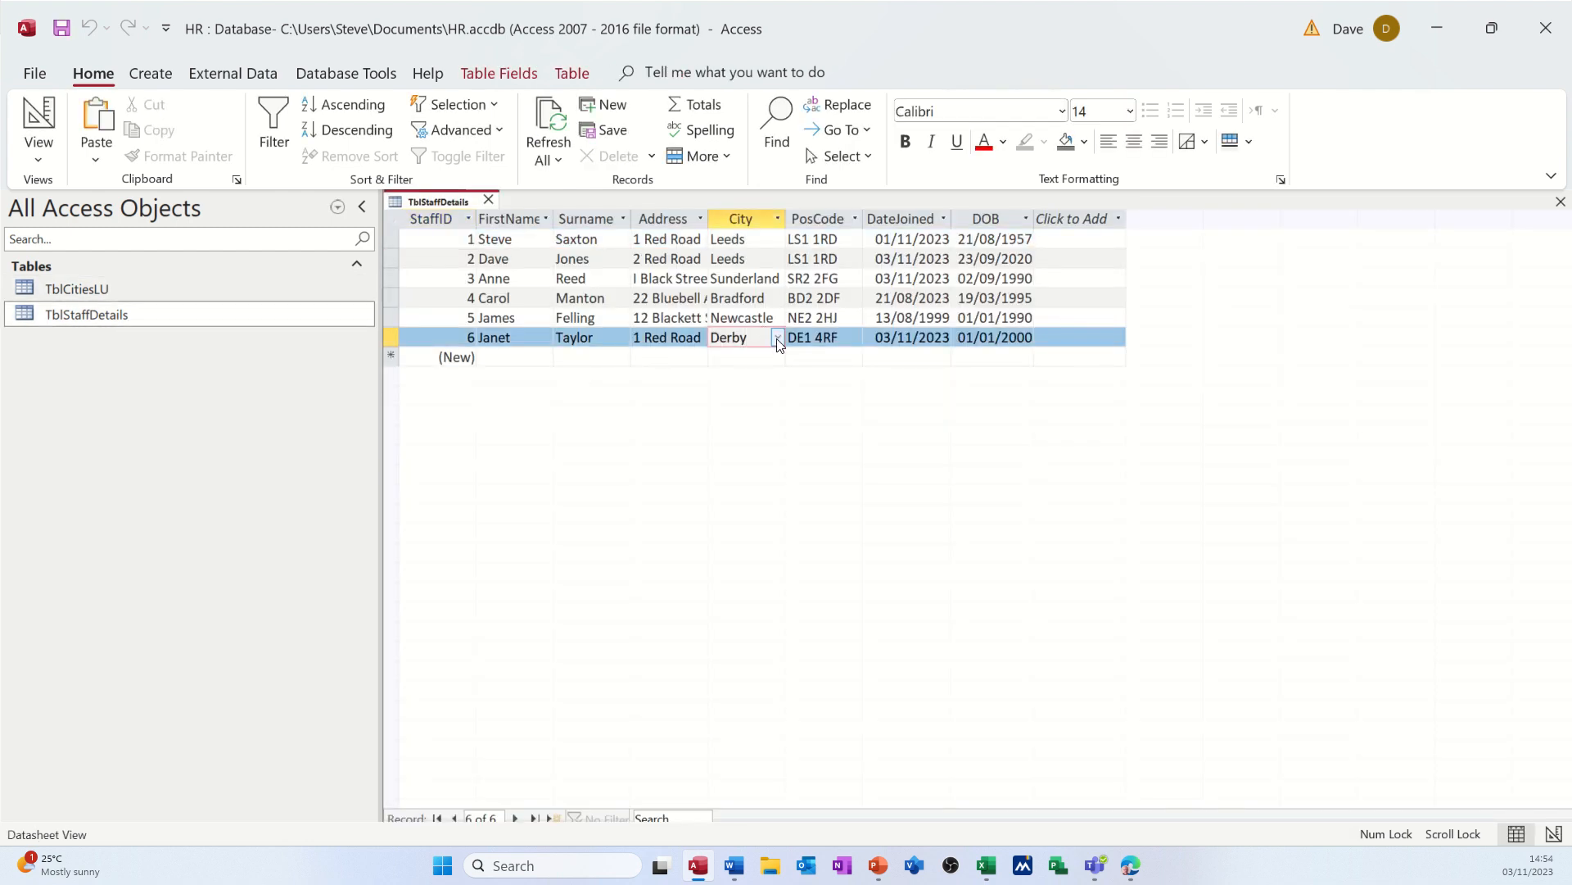
pyautogui.click(777, 336)
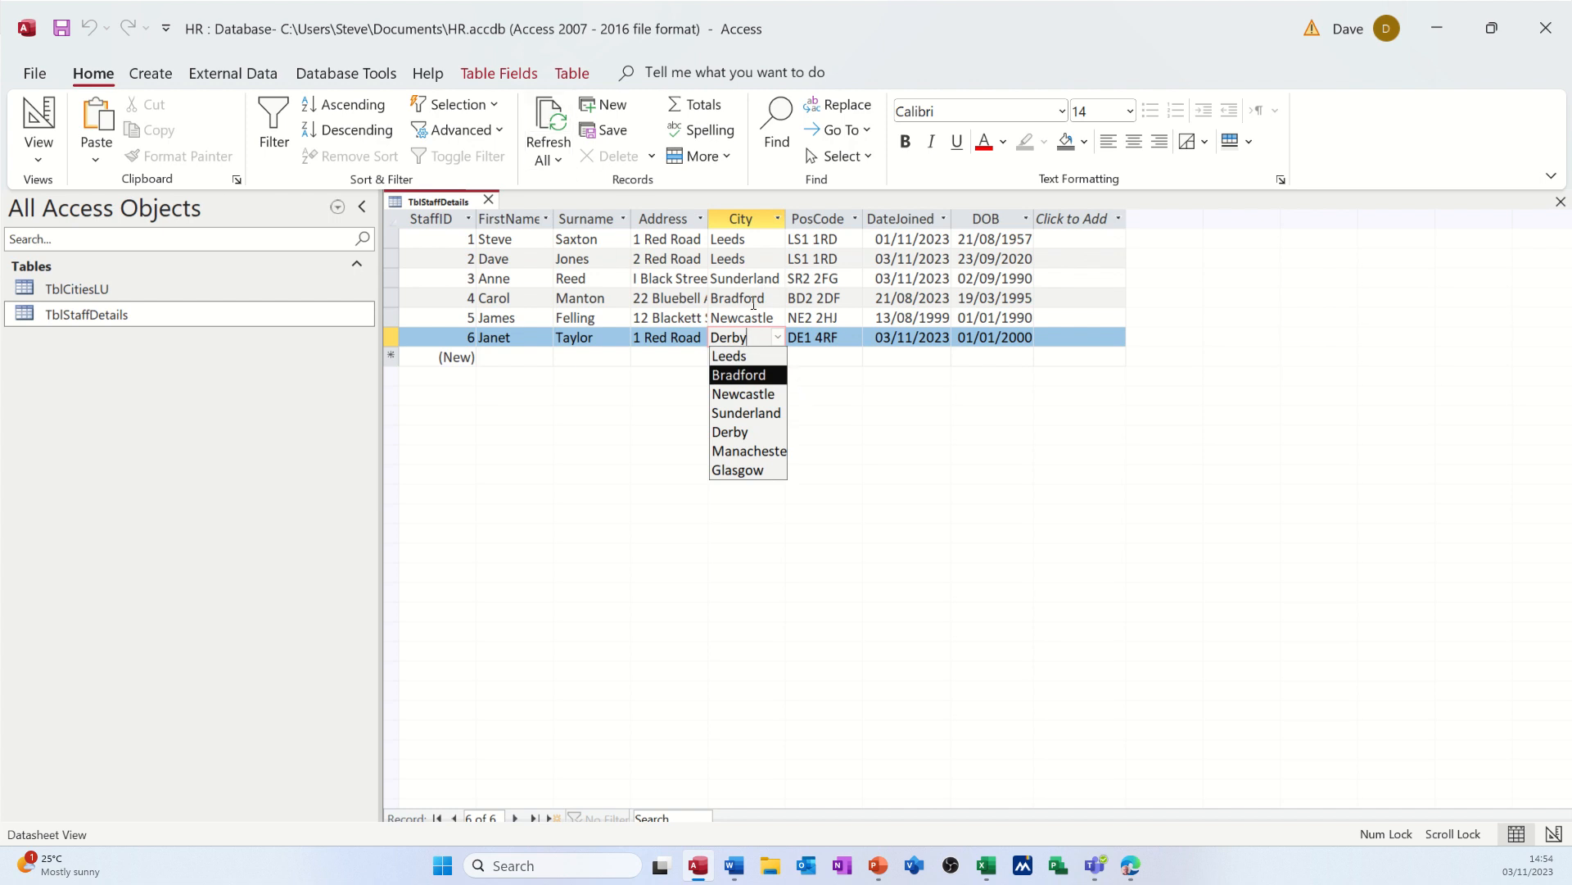
pyautogui.click(686, 353)
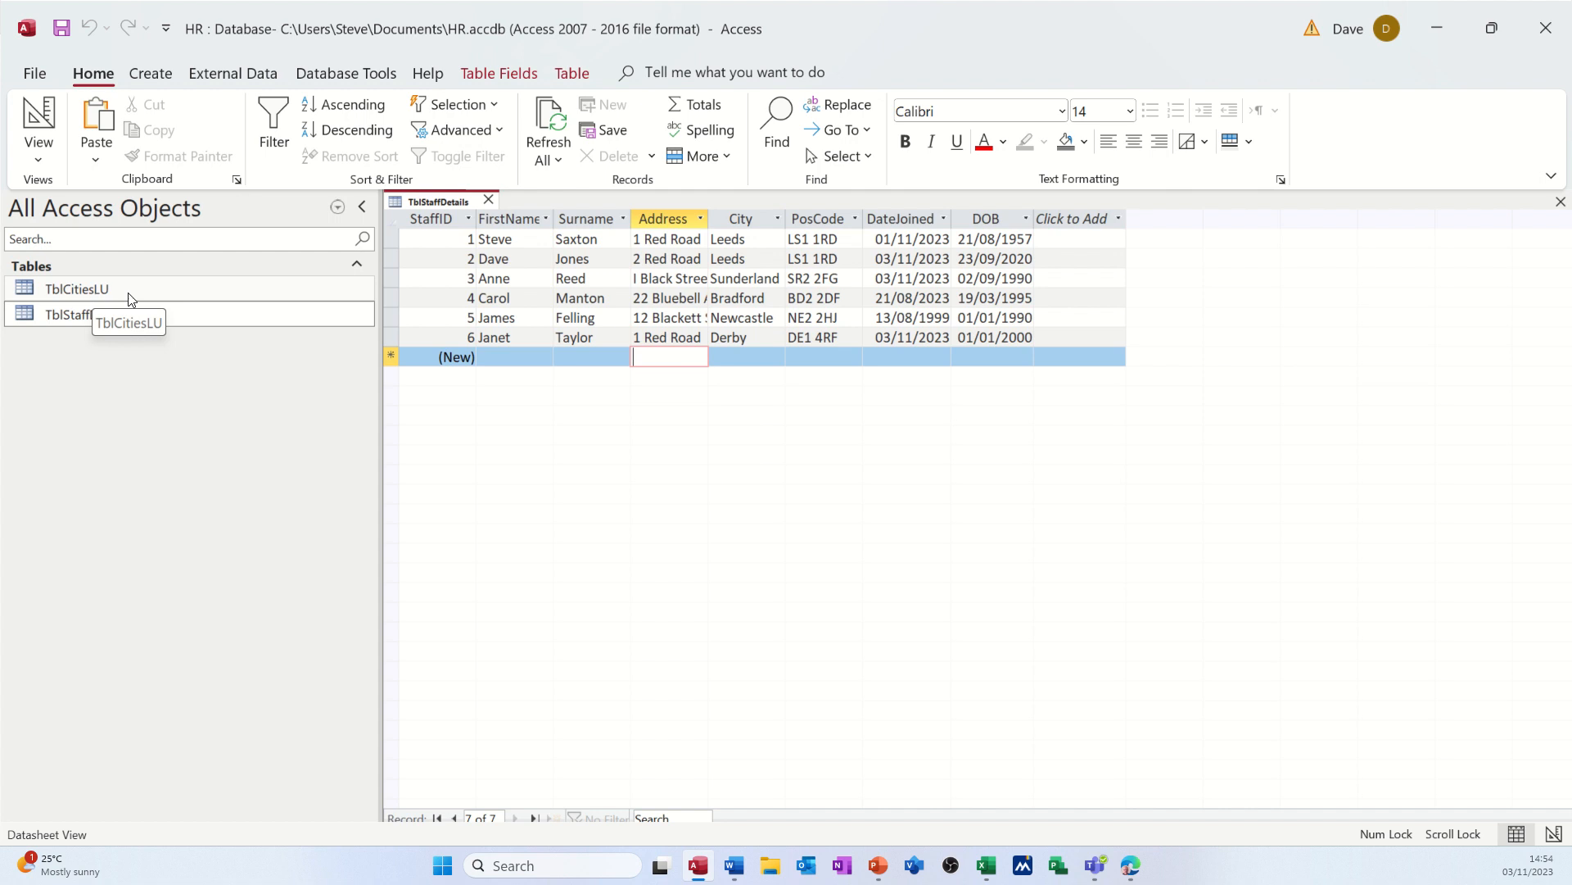
pyautogui.click(105, 315)
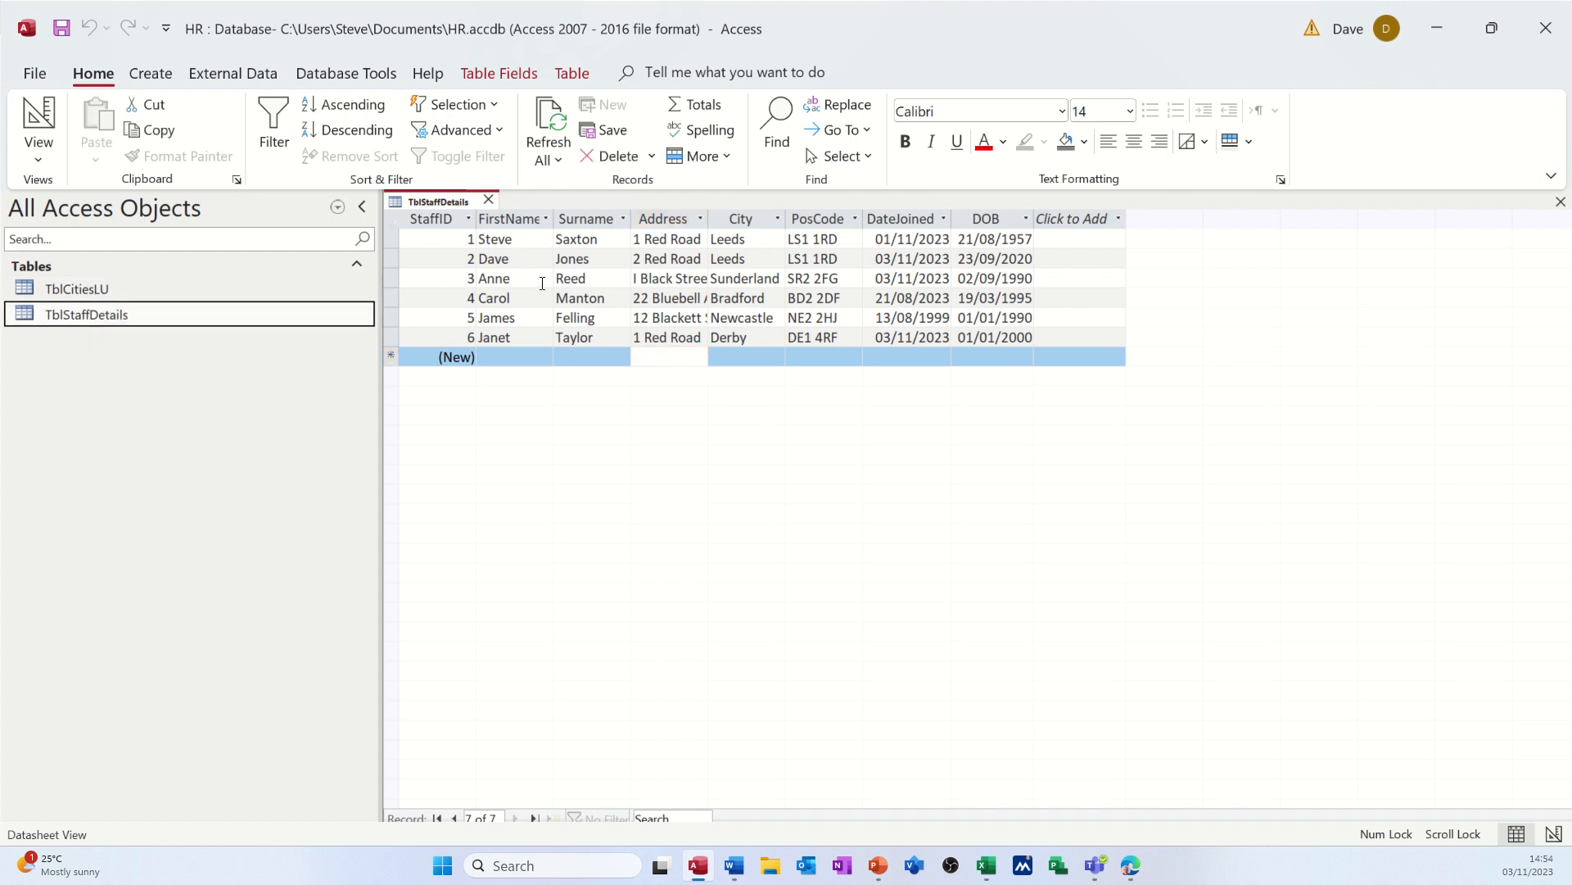